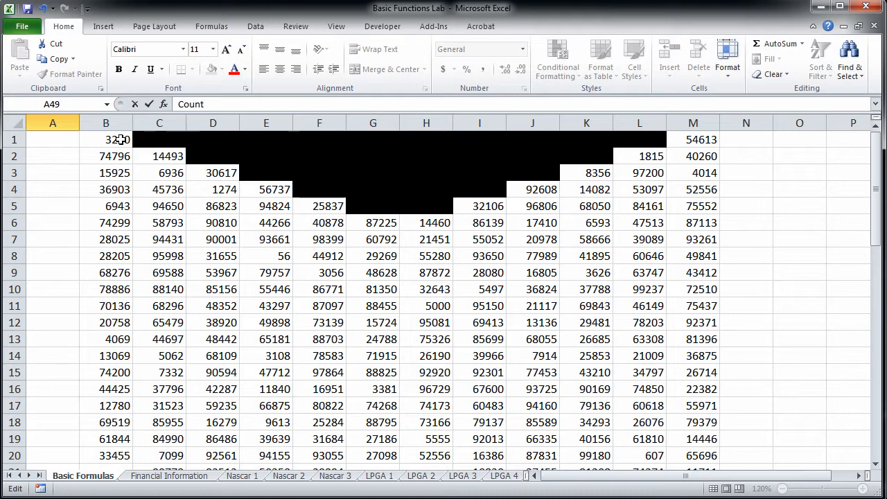
Step: Examine the number columns for blank cells, from the black cells in row 1 down to the summary rows
scroll(177, 177, down, 8)
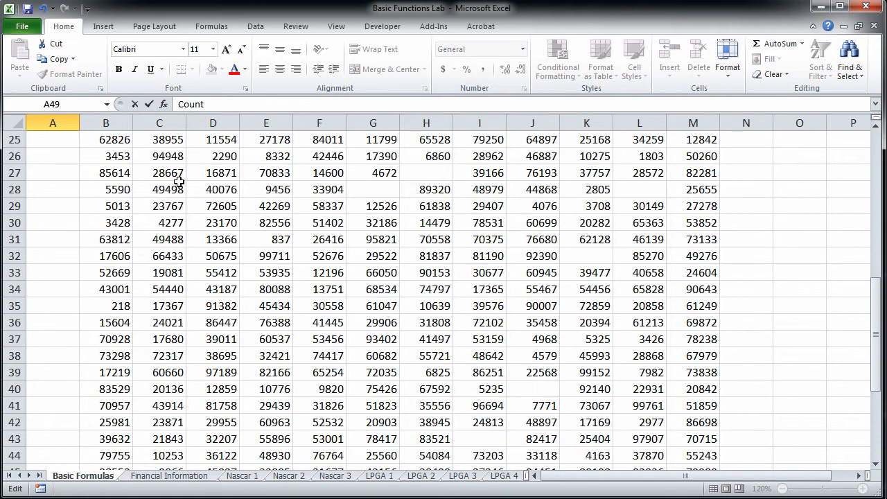
scroll(178, 181, down, 4)
scroll(186, 255, up, 4)
scroll(186, 256, up, 3)
click(100, 222)
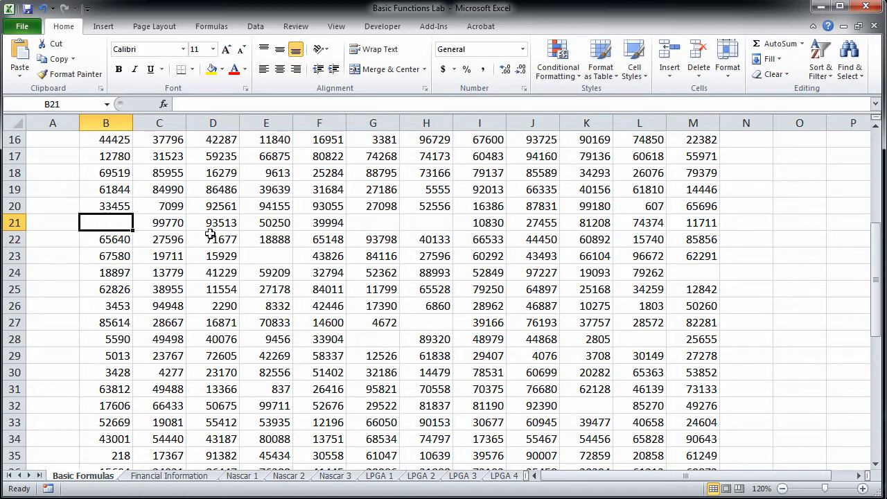
scroll(208, 228, down, 4)
scroll(210, 234, down, 3)
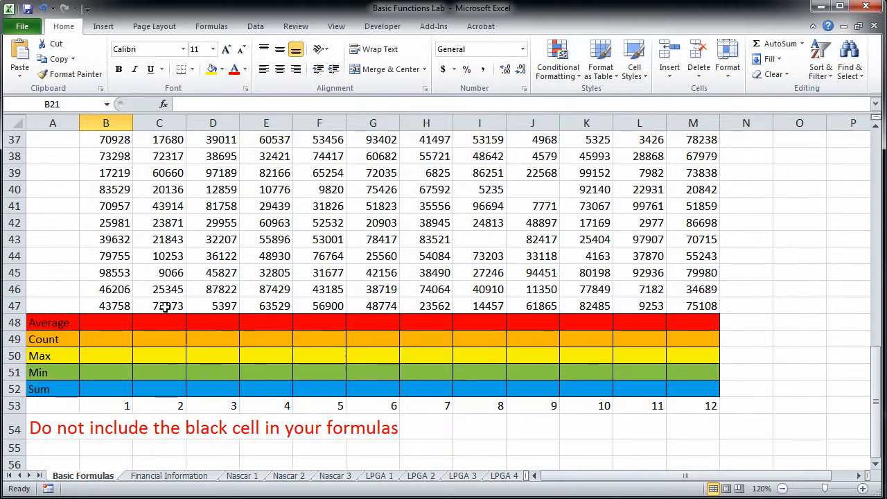
Step: Try AutoSum's Average in B48 with the suggested range B22:B47, and clear the resulting formula from the cell
click(106, 322)
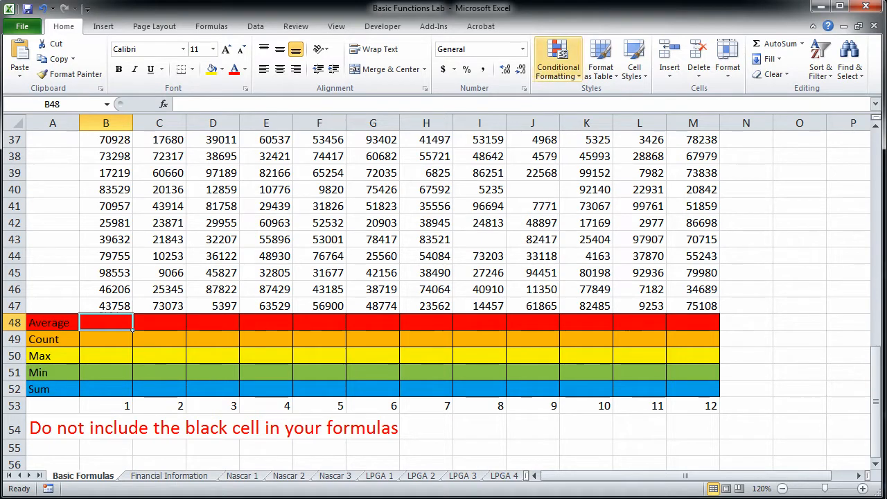
click(801, 44)
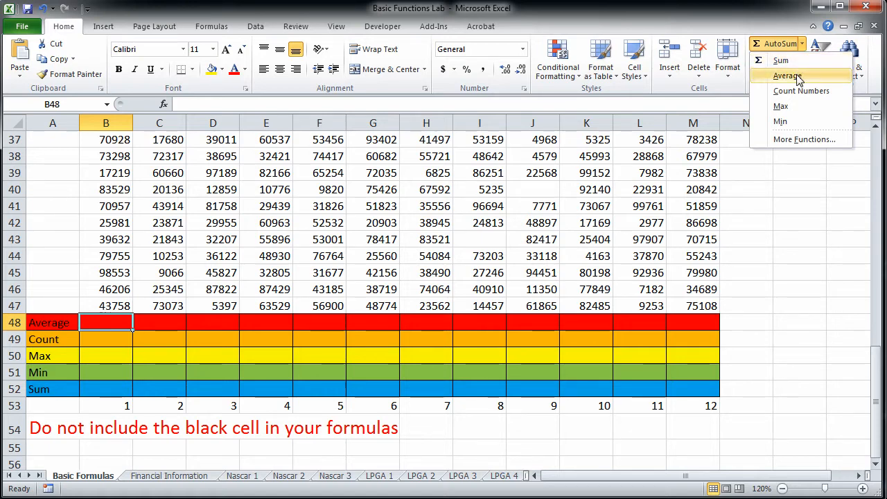
click(796, 76)
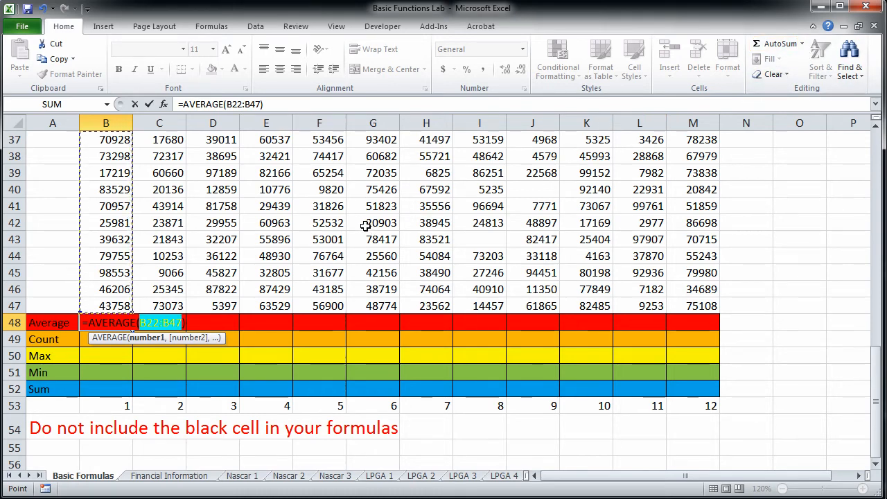
scroll(365, 225, up, 5)
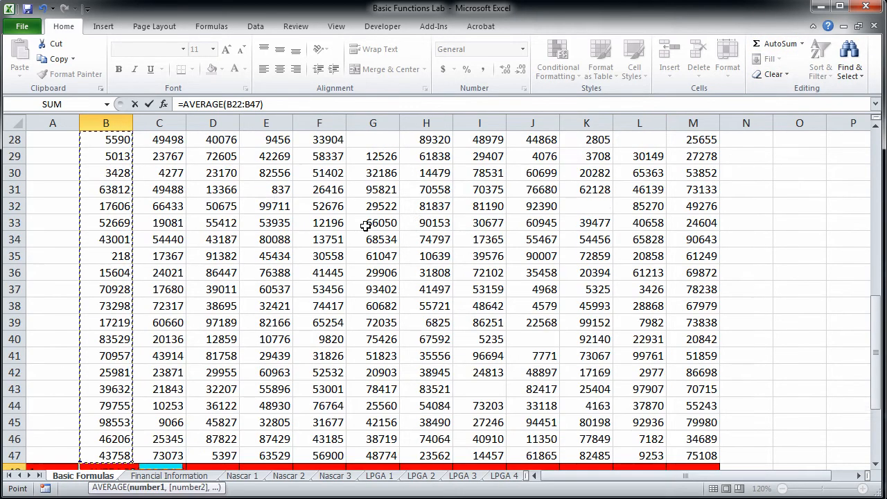
scroll(365, 225, up, 2)
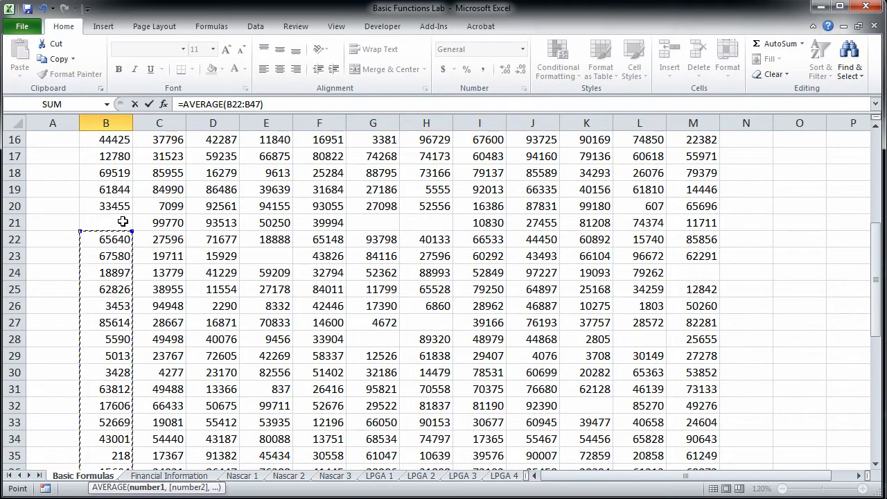
scroll(123, 222, up, 5)
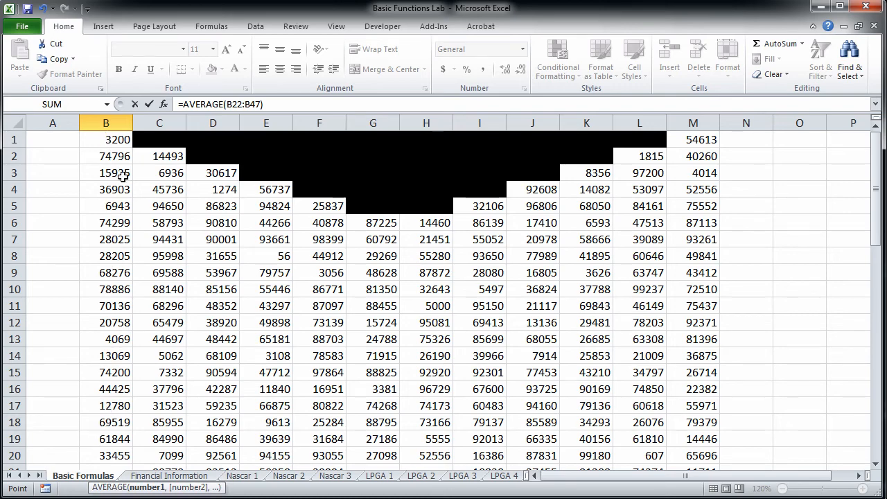
scroll(198, 226, down, 11)
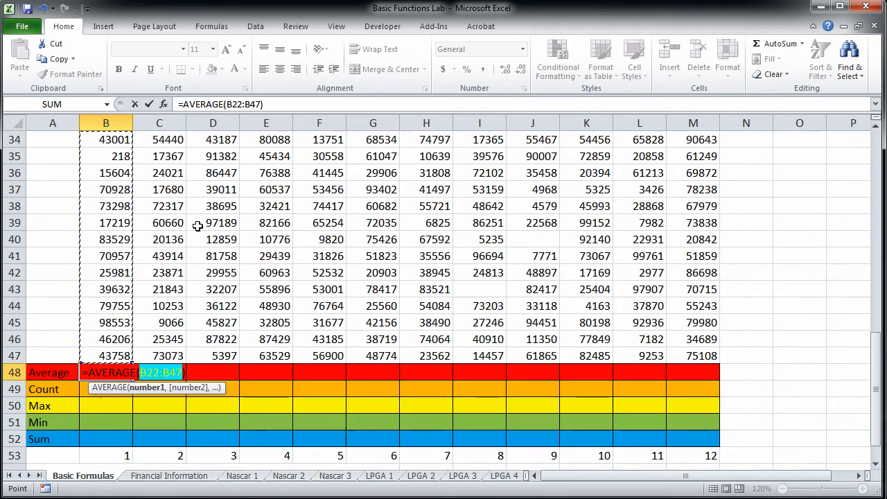
click(161, 372)
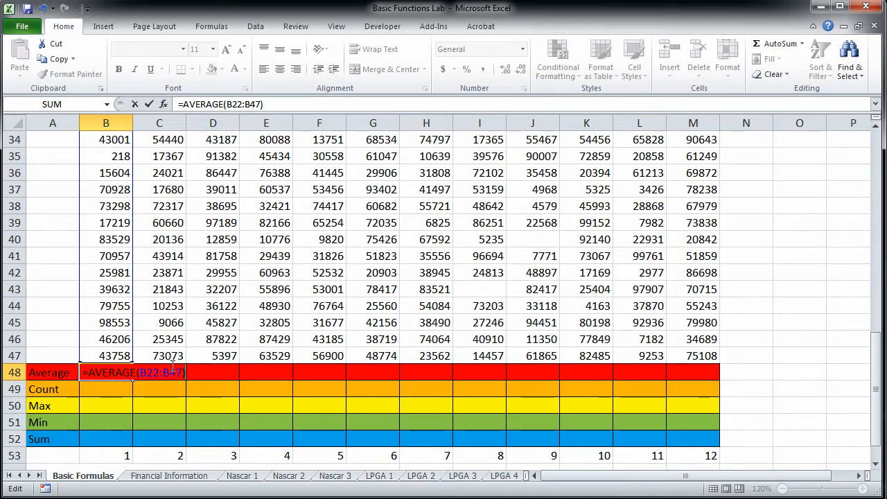
click(121, 372)
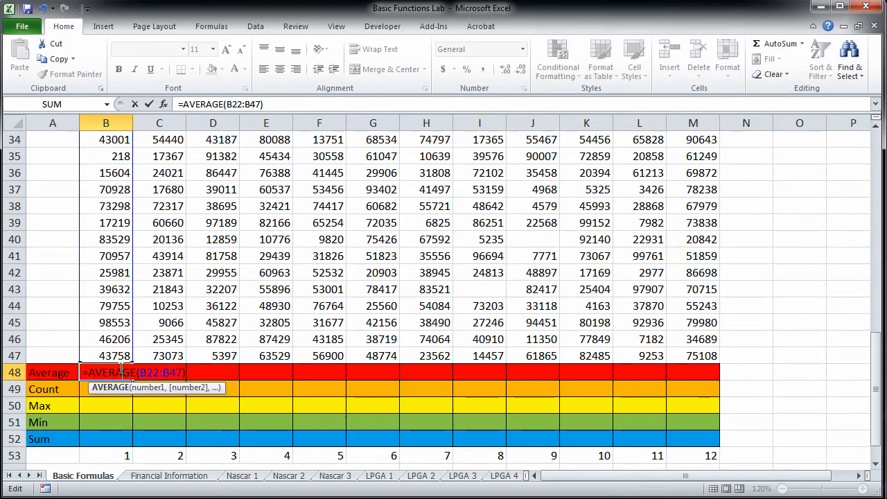
click(87, 393)
click(104, 372)
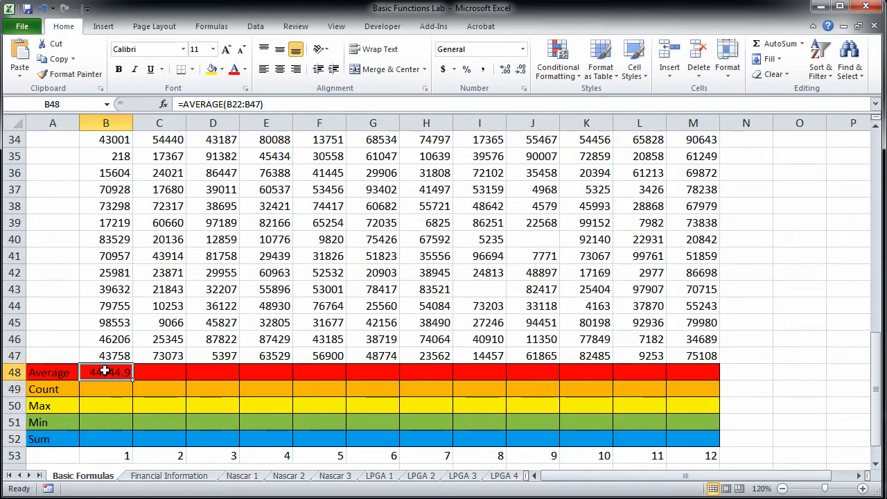
key(Delete)
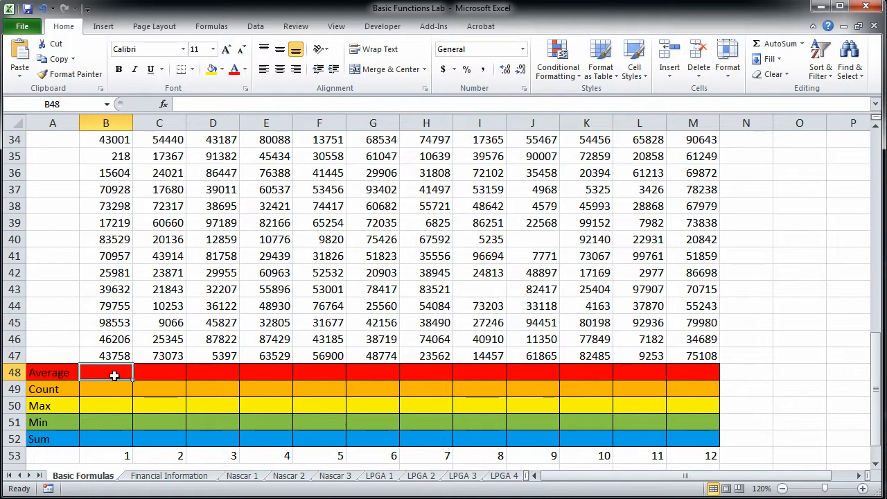
Step: Calculate the average of the first number column in B48 with =AVERAGE(B1:B47)
text(=Averag)
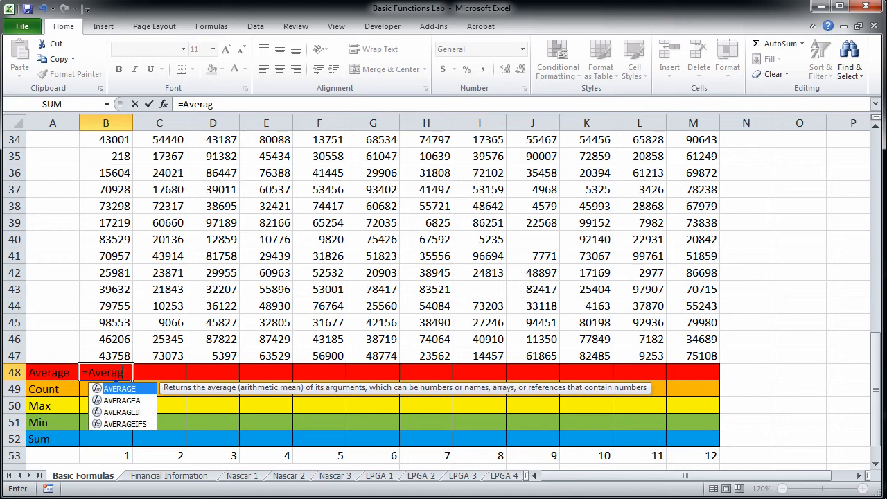
text(e()
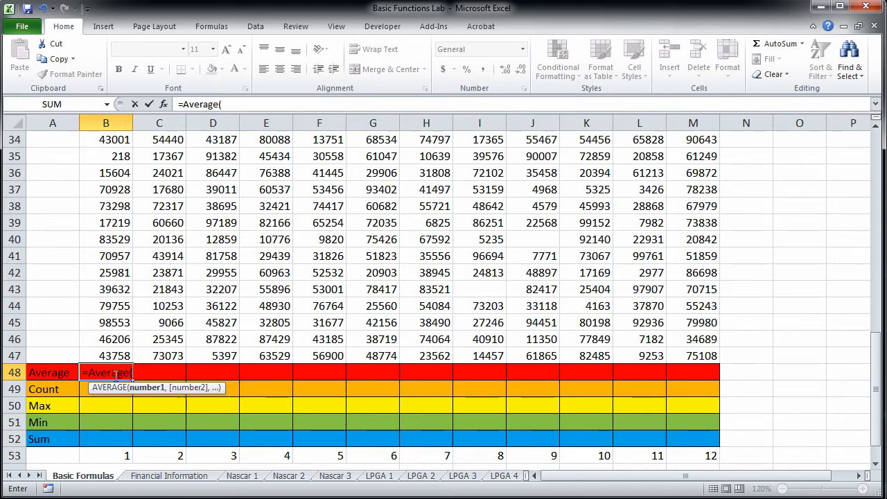
click(119, 354)
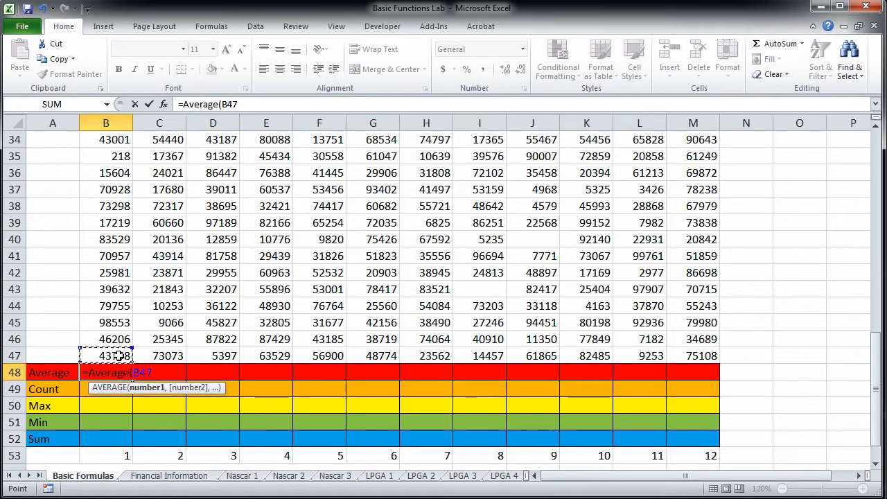
drag(120, 354, 115, 135)
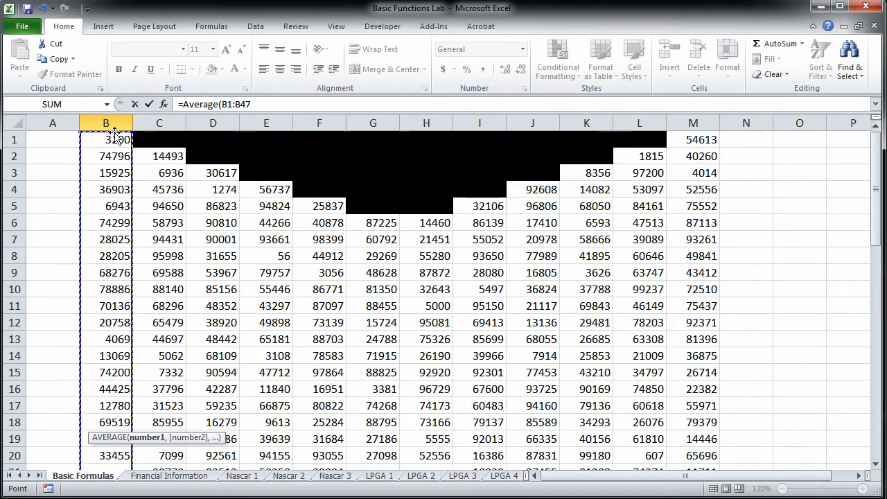
text())
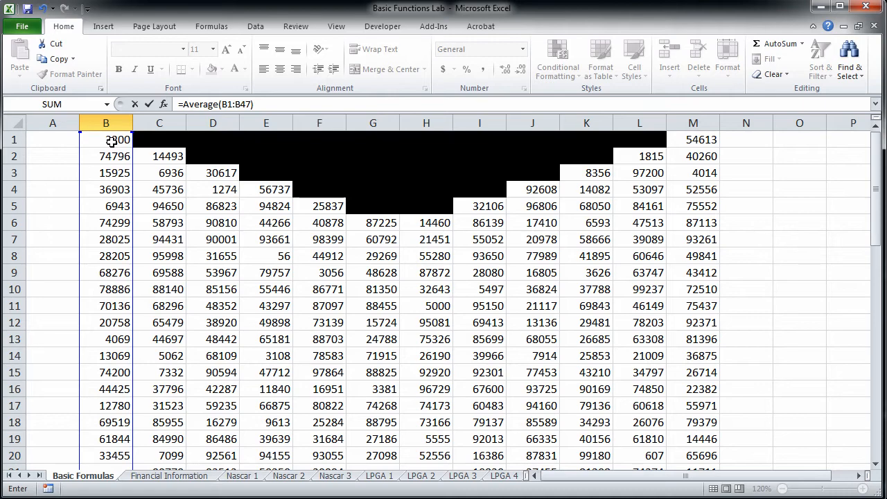
scroll(111, 141, down, 11)
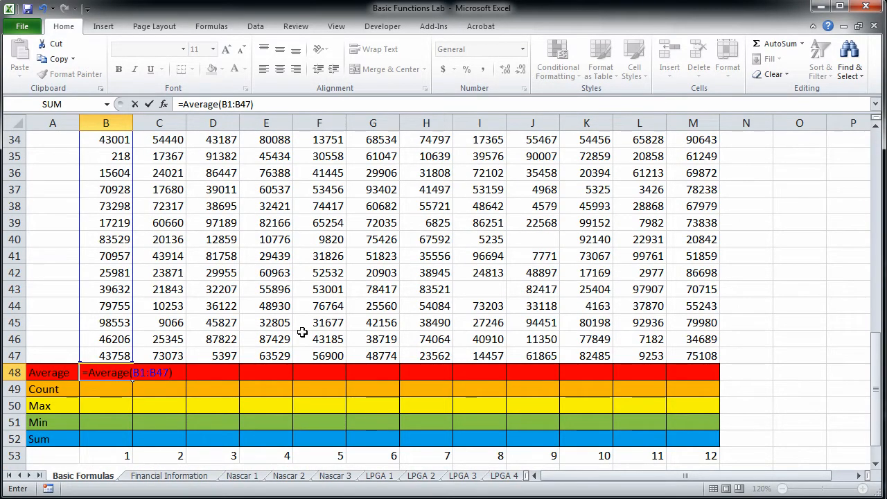
key(Return)
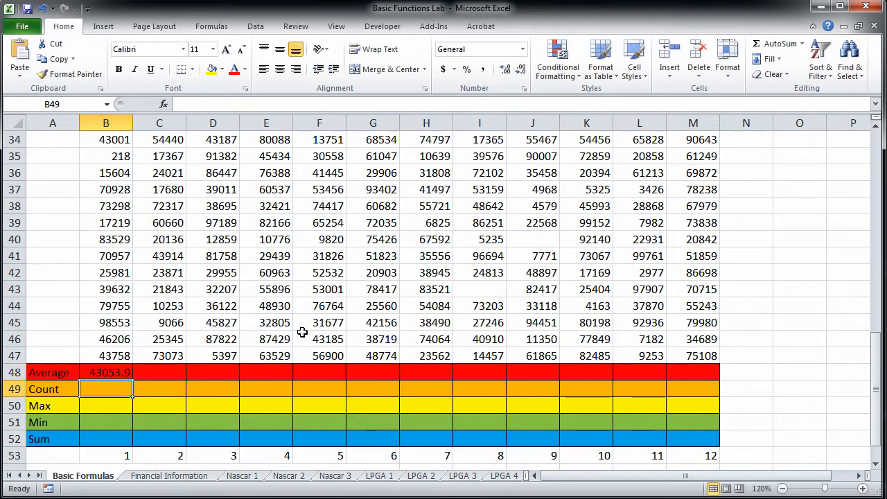
Step: Reuse the range from the average formula to count the column's numbers in B49 with =COUNT(B1:B47)
click(123, 372)
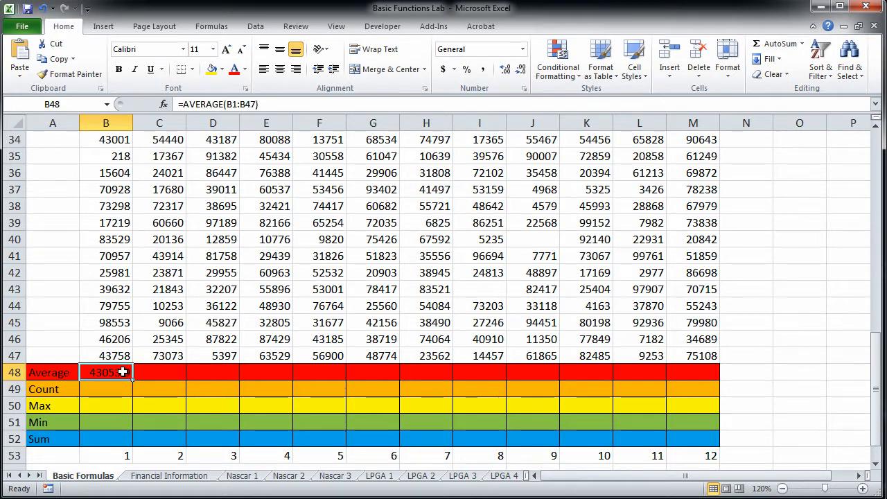
drag(259, 104, 226, 104)
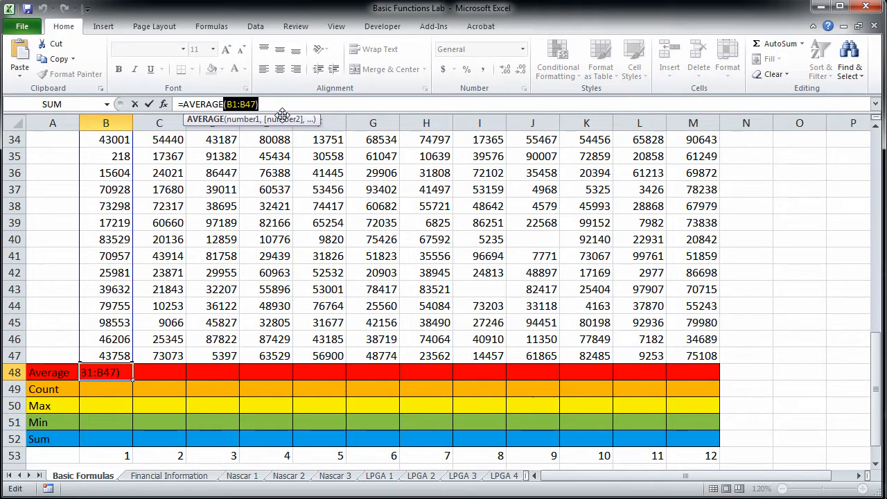
key(Return)
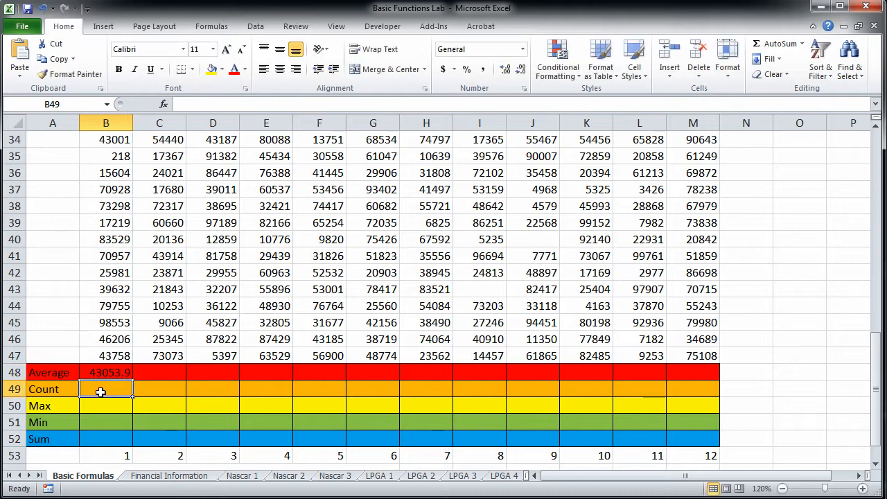
text(=count)
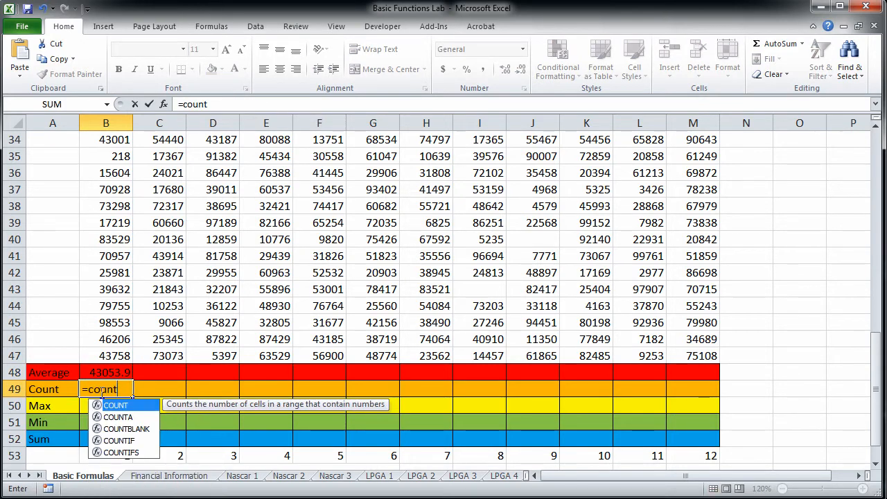
text((B1:B47))
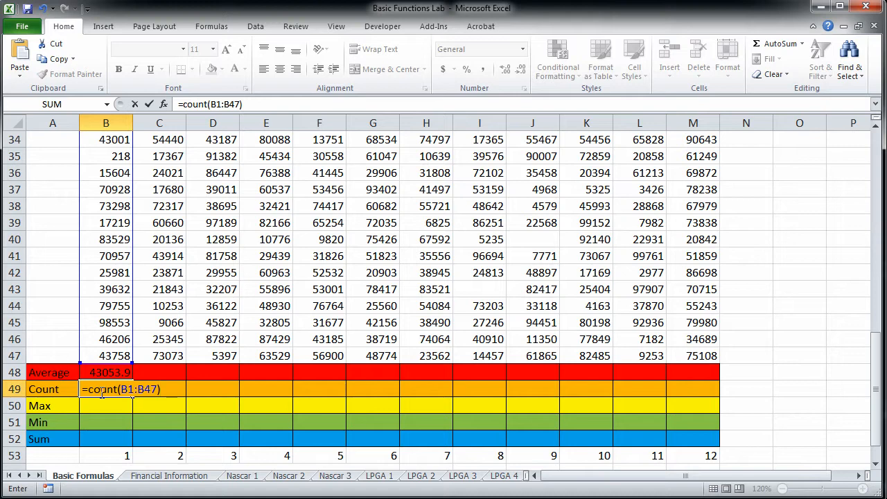
key(Return)
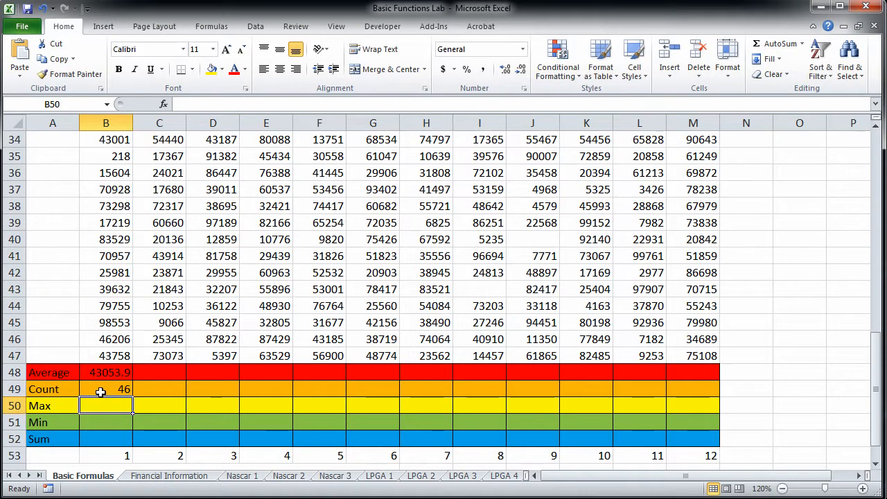
Step: Find the column's largest value in B50 with =MAX(B1:B47) and its smallest in B51 with =MIN(B1:B47)
text(=Max)
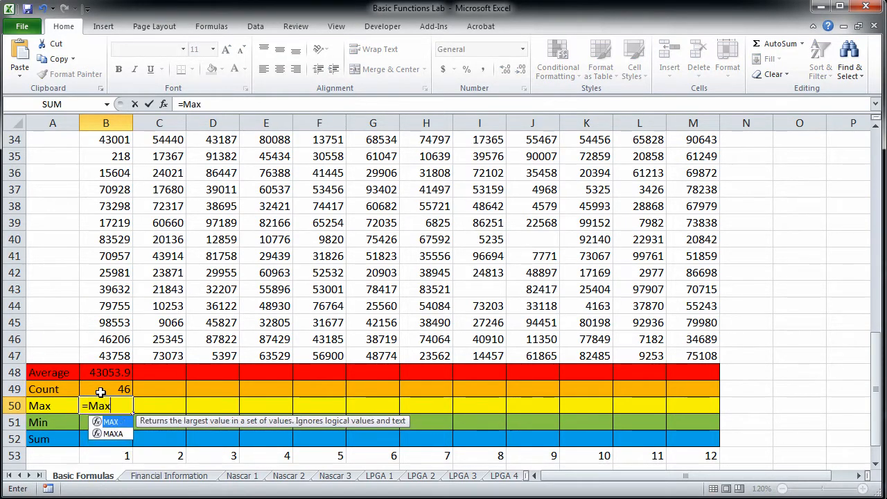
text((B1:B47))
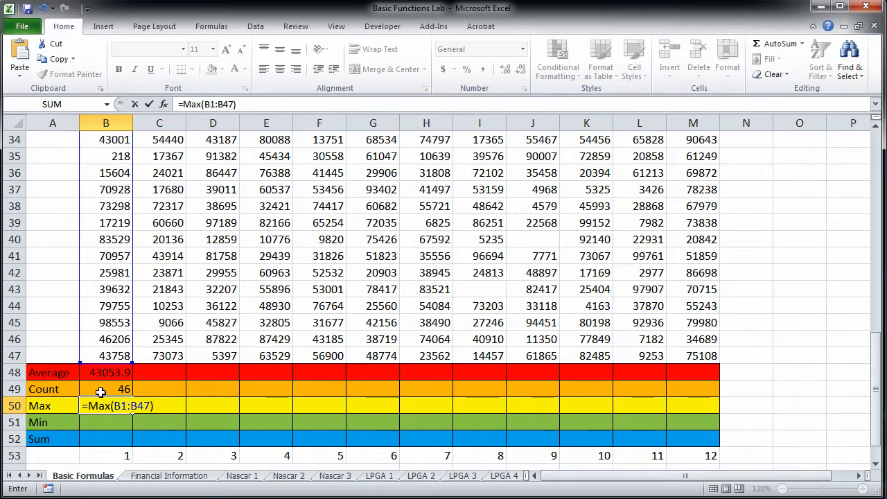
key(Return)
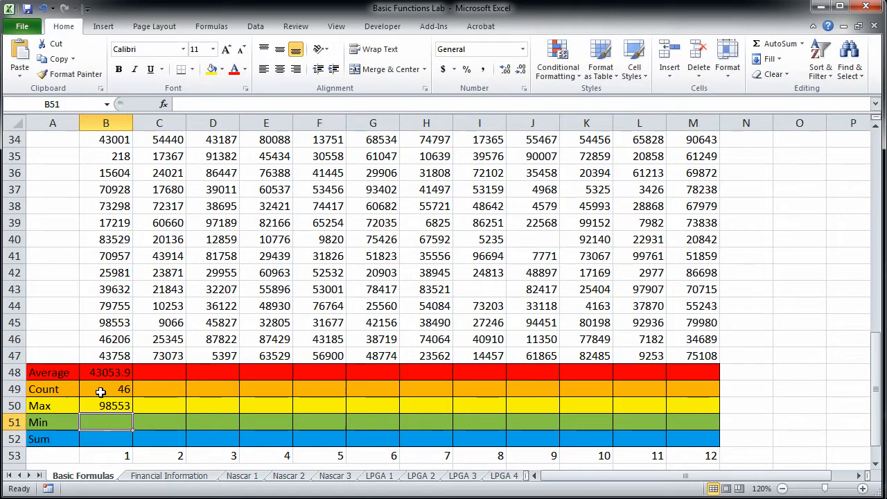
text(=)
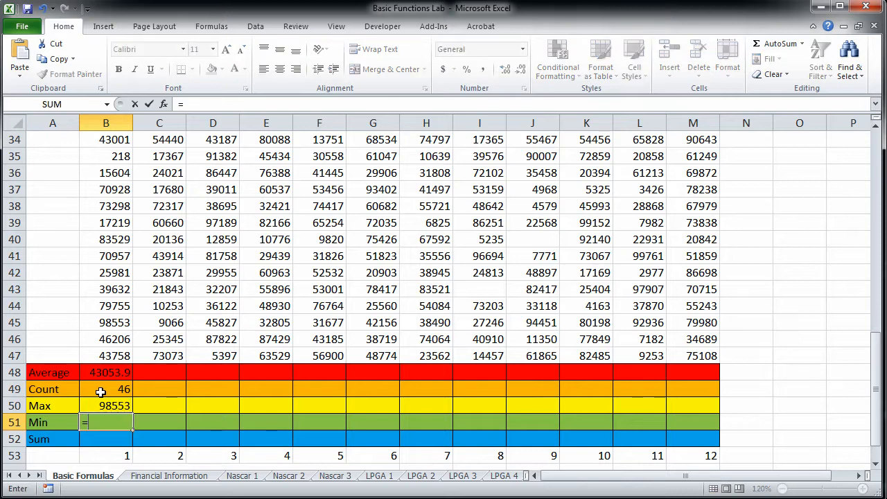
text(Min)
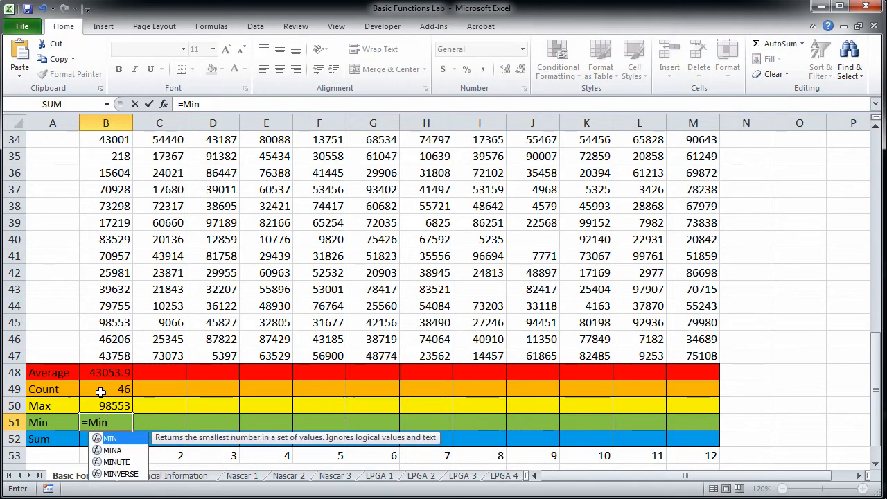
text((B1:B47))
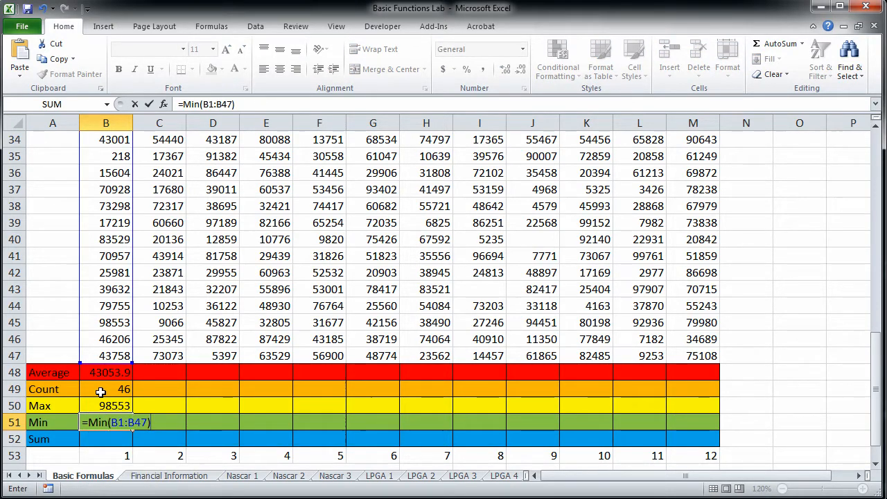
key(Return)
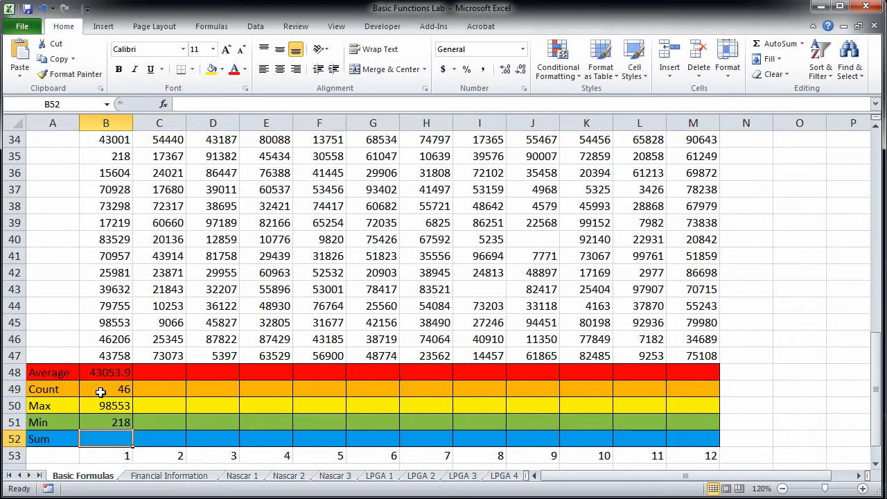
Step: Total the first number column in B52 with =SUM(B1:B47)
text(=SUM)
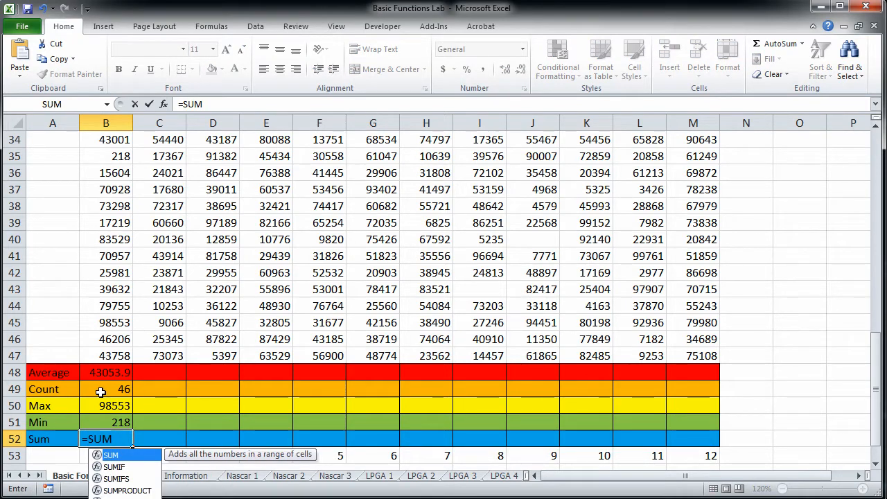
text((B1:B47))
key(Return)
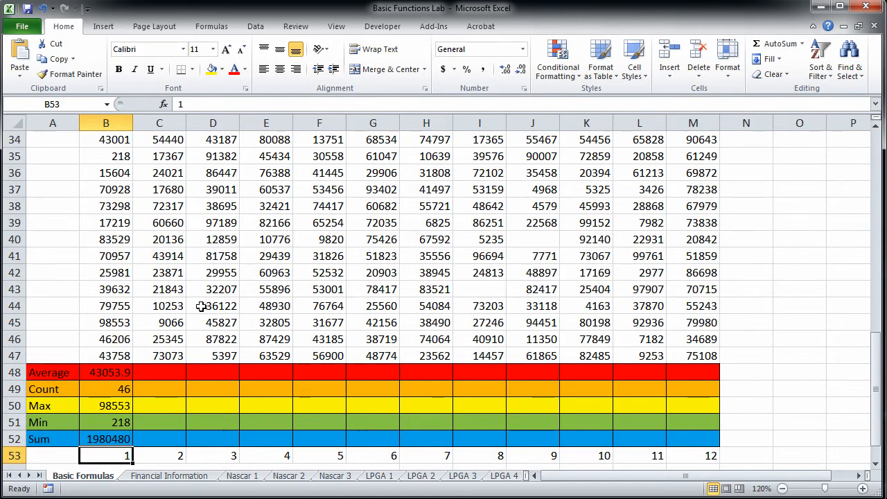
Step: Examine the black cells above the data and where column C's numbers start and end, and compare with the average formula in B48
scroll(201, 305, up, 6)
scroll(201, 305, up, 5)
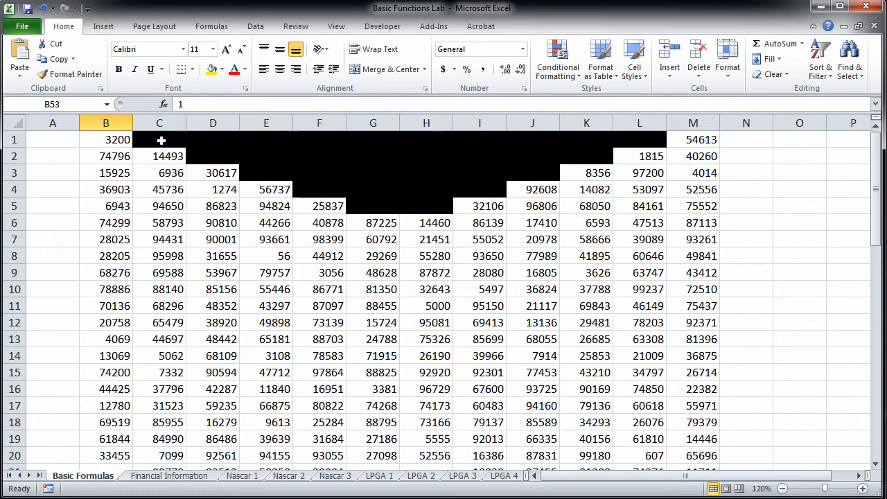
click(161, 140)
click(215, 155)
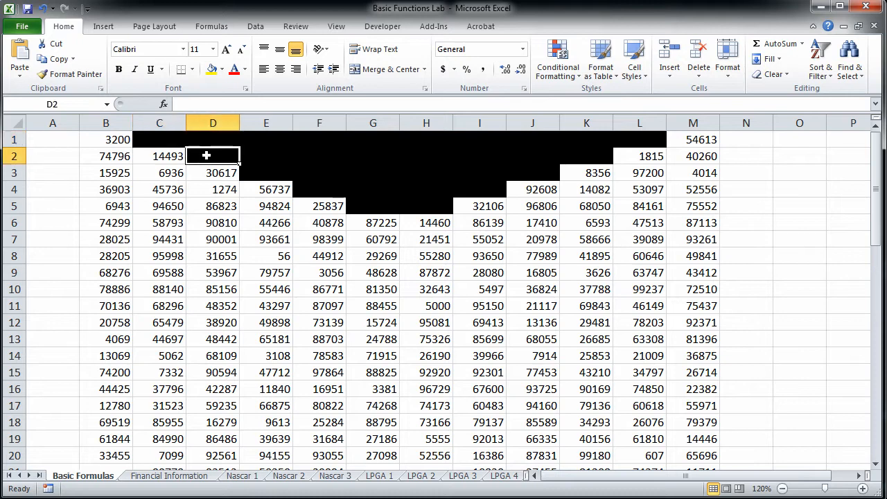
click(264, 155)
click(151, 140)
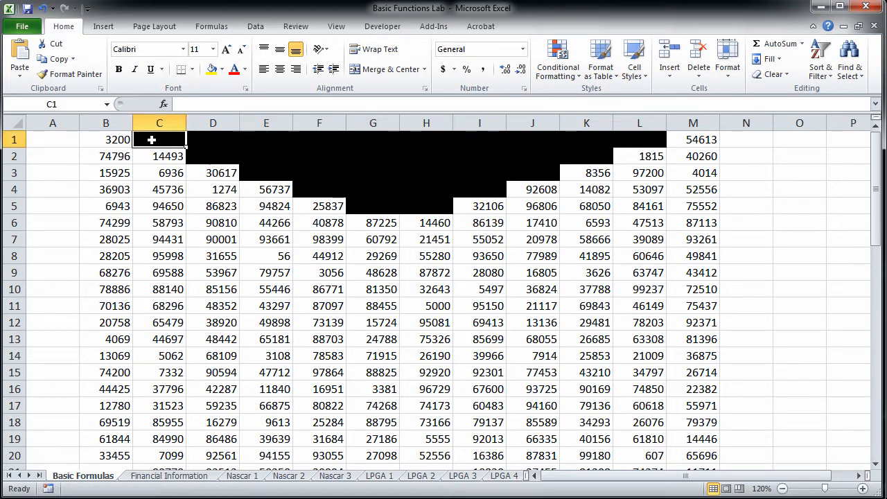
click(158, 158)
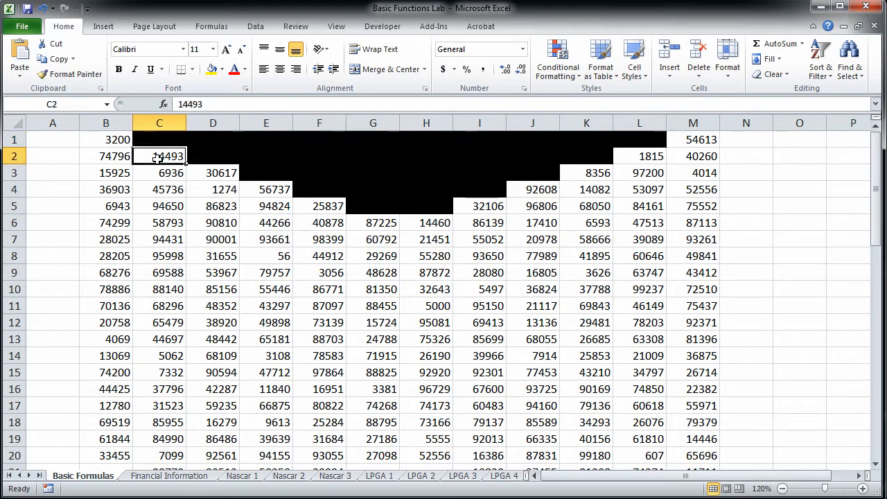
scroll(158, 158, down, 11)
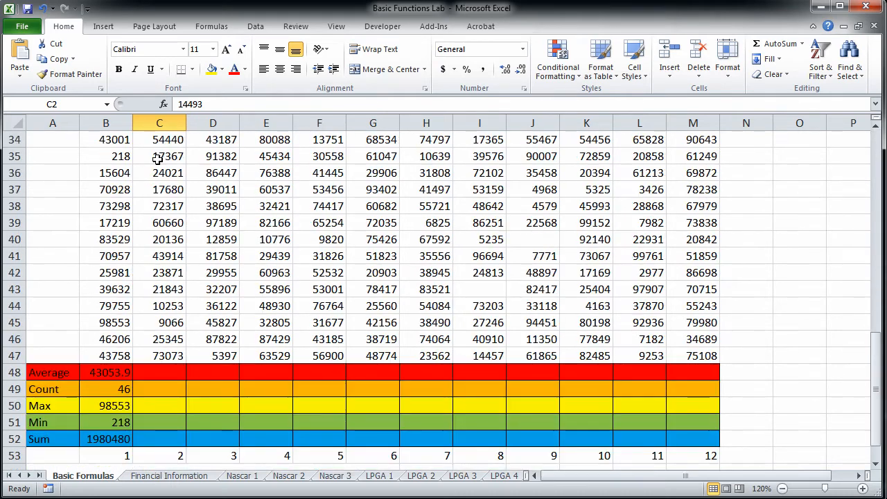
click(172, 355)
click(110, 372)
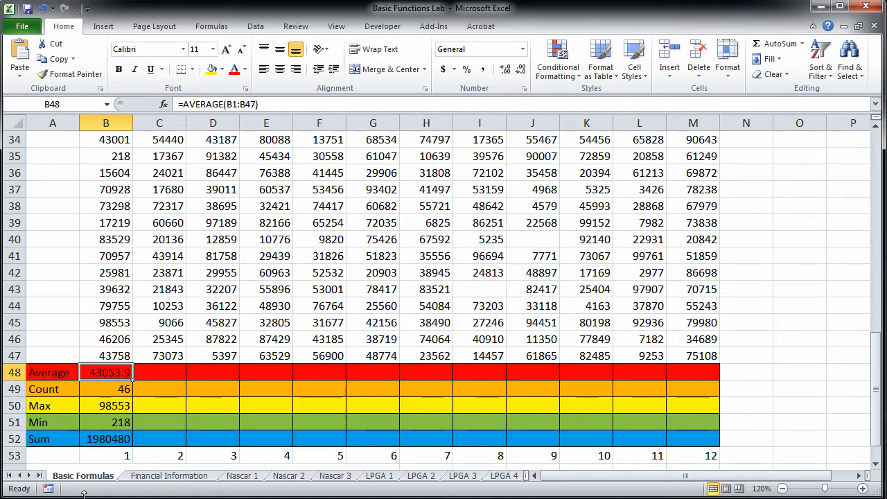
Step: Switch to the Financial Information sheet and enlarge its display to 130%
click(169, 476)
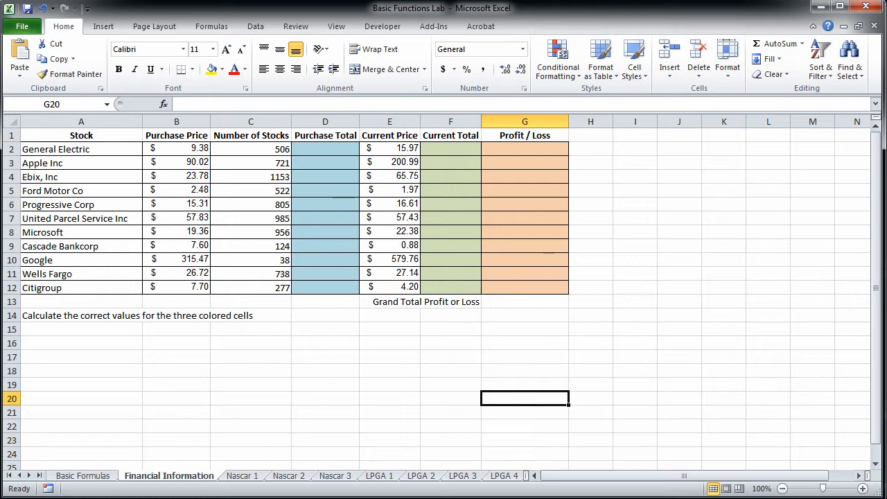
click(863, 489)
click(863, 489)
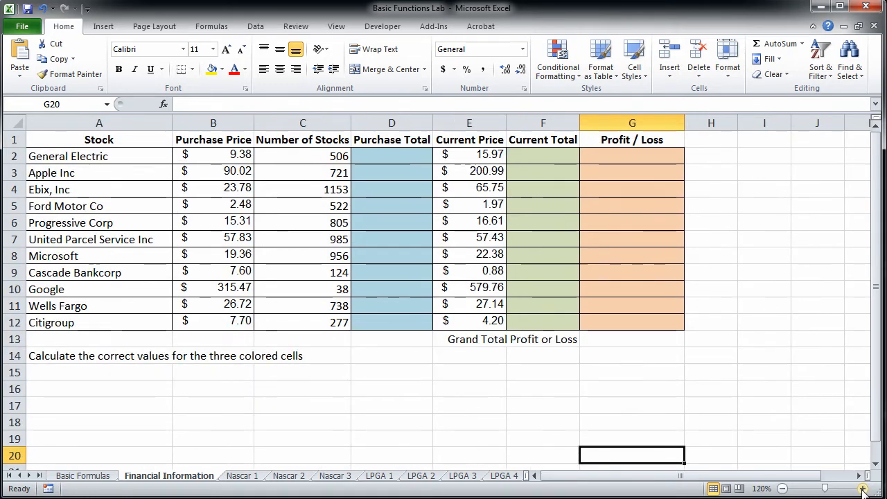
click(863, 489)
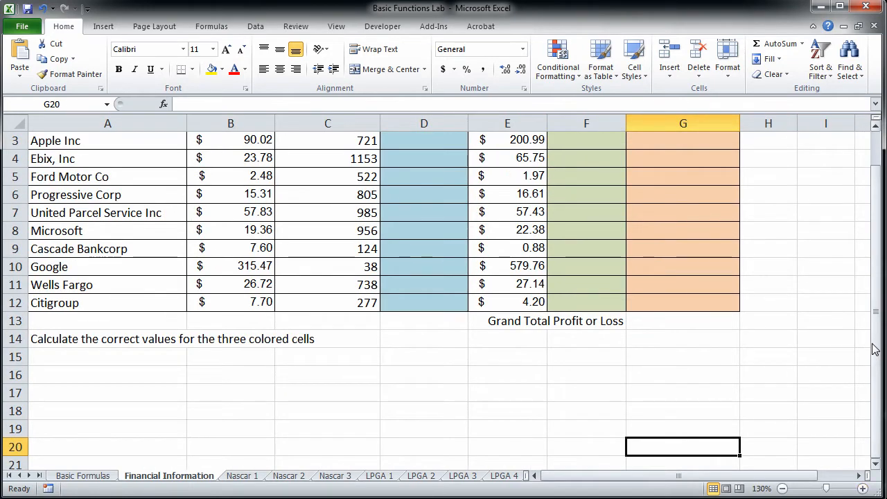
drag(878, 332, 878, 293)
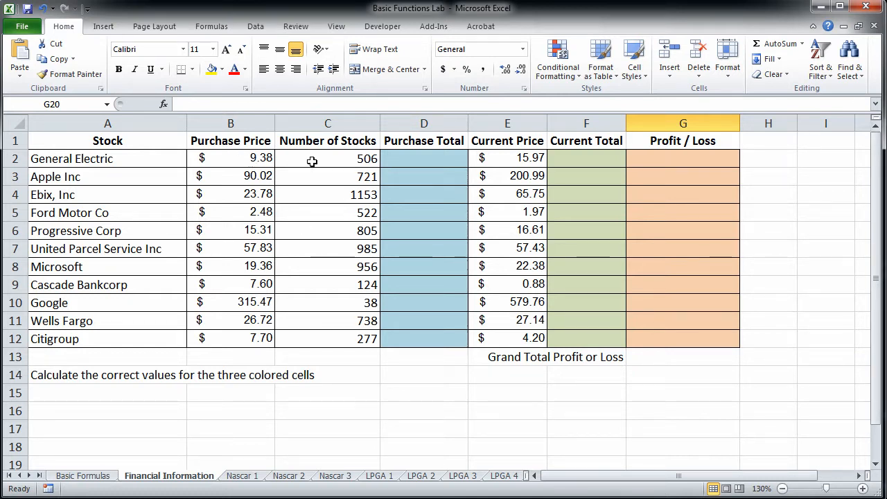
Step: Calculate General Electric's Purchase Total in D2 as purchase price times number of stocks with =B2*C2
click(430, 158)
text(=)
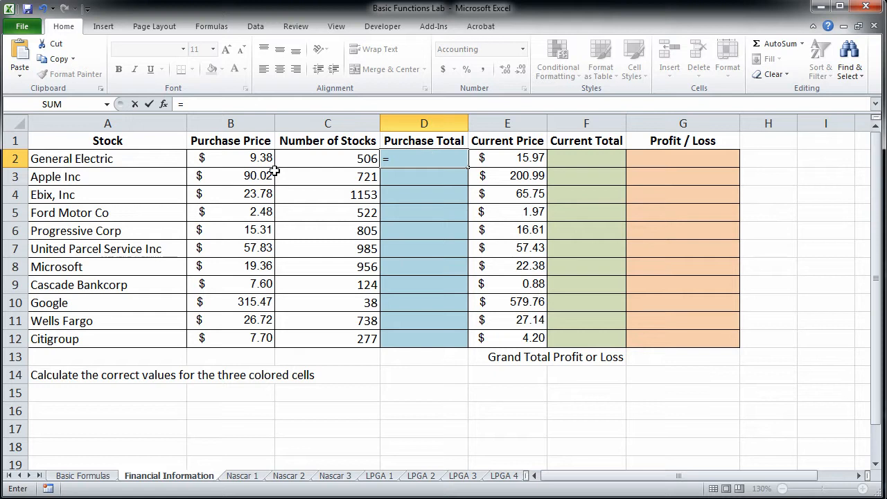
click(250, 161)
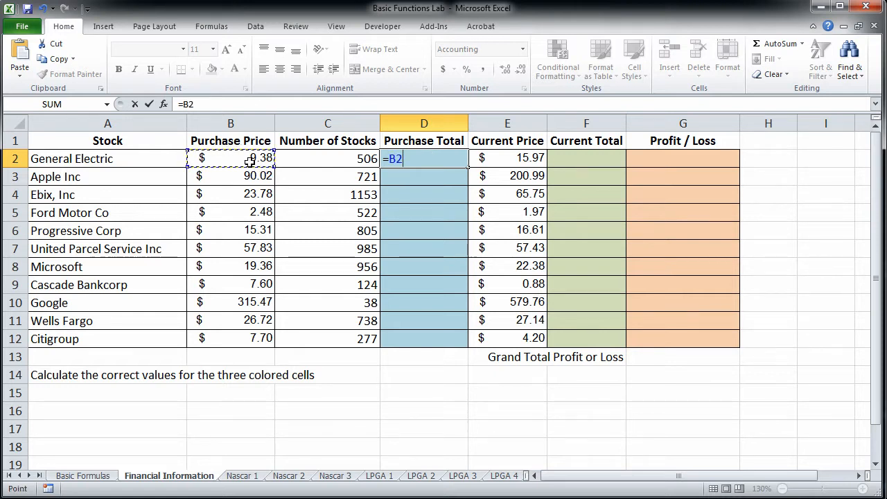
text(*)
click(354, 161)
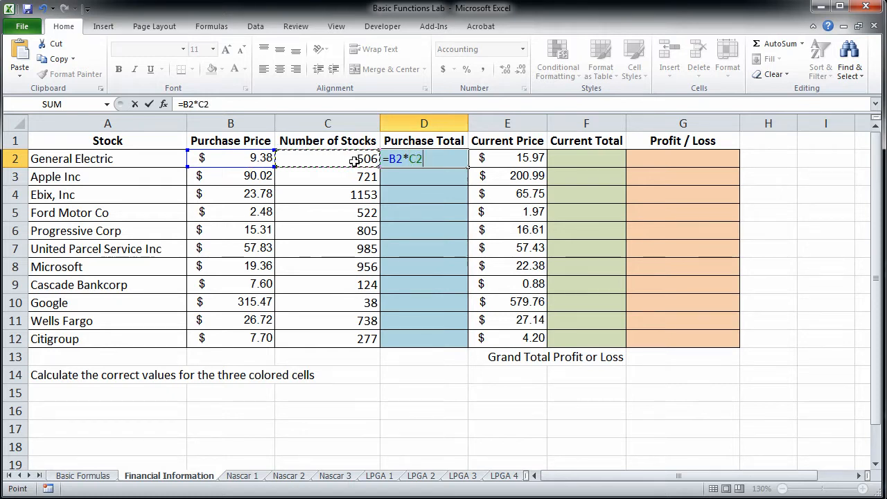
key(Return)
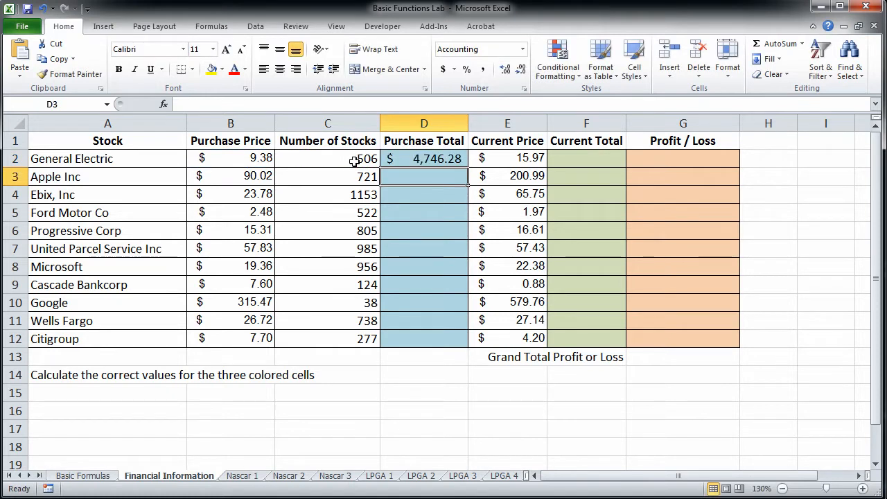
Step: Fill the Purchase Total formula from D2 down to D12 and check the copied formula in the Citigroup row
click(424, 160)
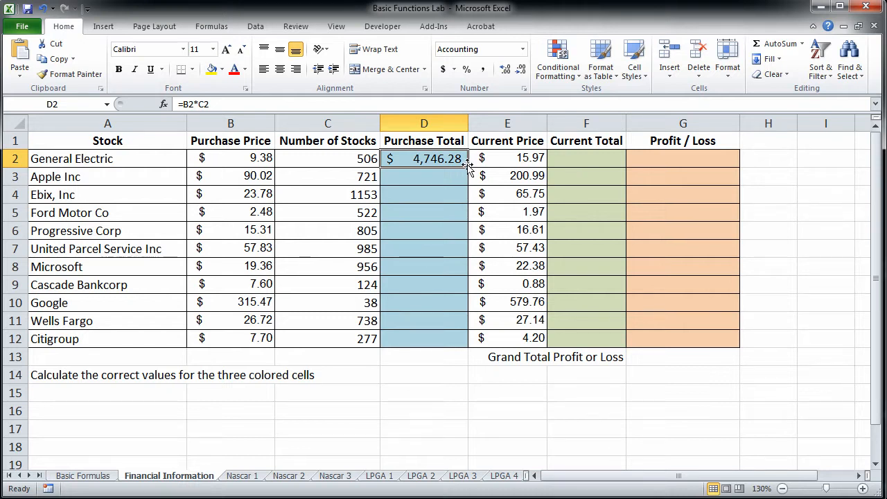
drag(468, 167, 468, 340)
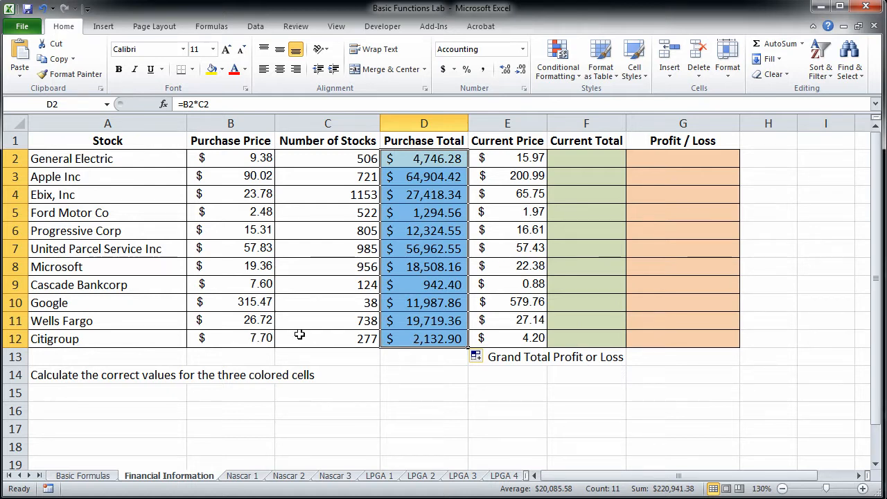
click(420, 338)
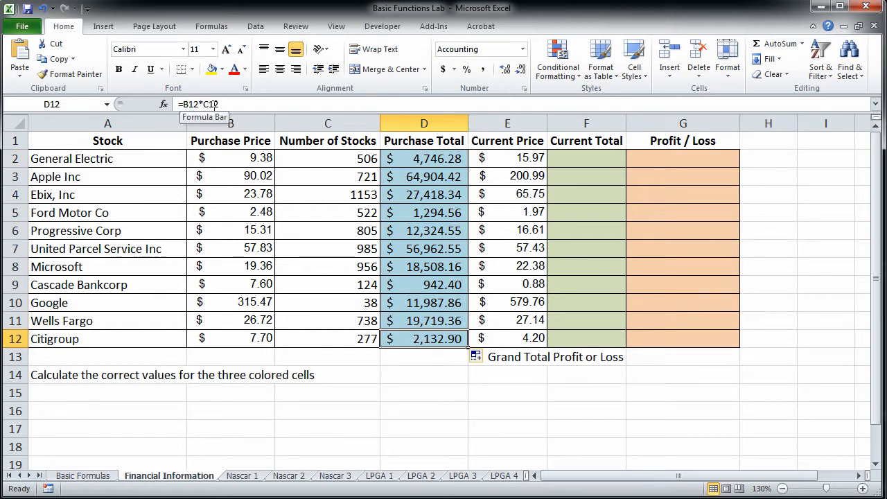
Step: Calculate General Electric's Current Total in F2 as current price times number of stocks with =E2*C2
click(593, 160)
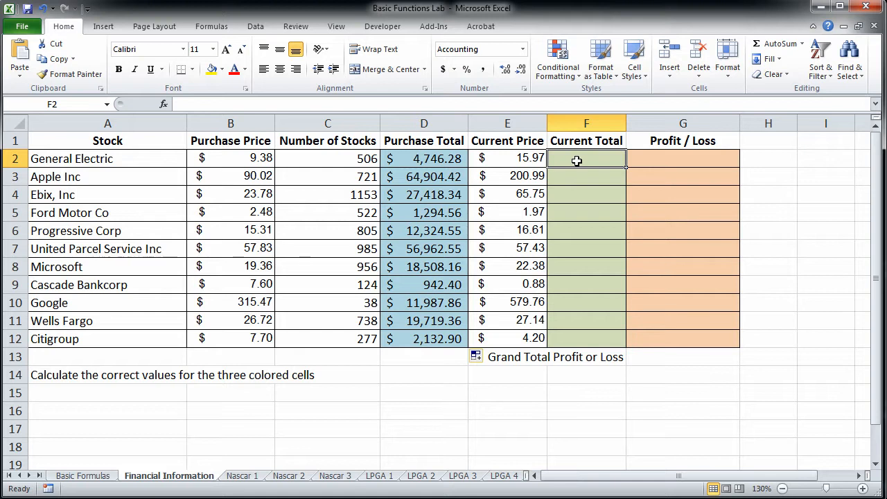
text(=)
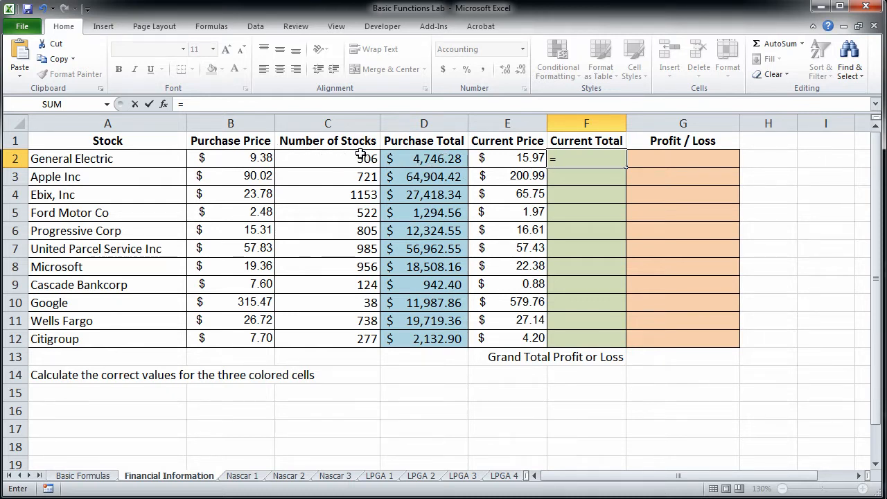
click(514, 163)
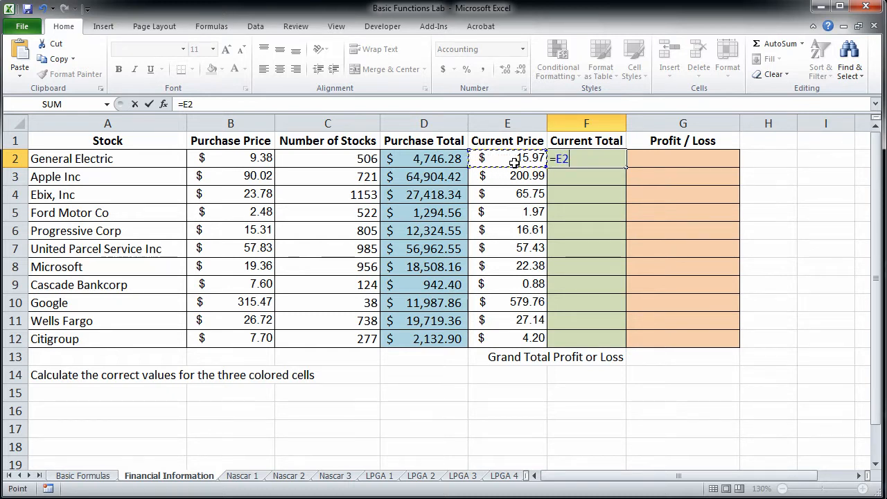
text(*)
click(362, 158)
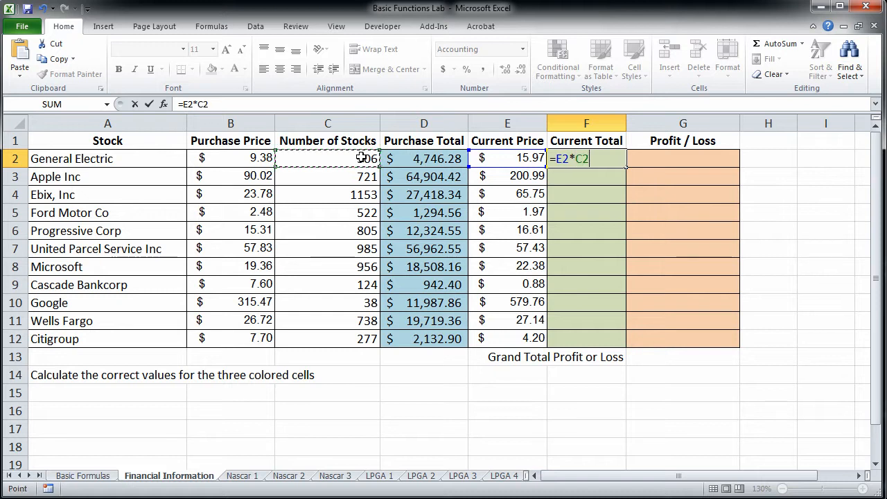
key(Return)
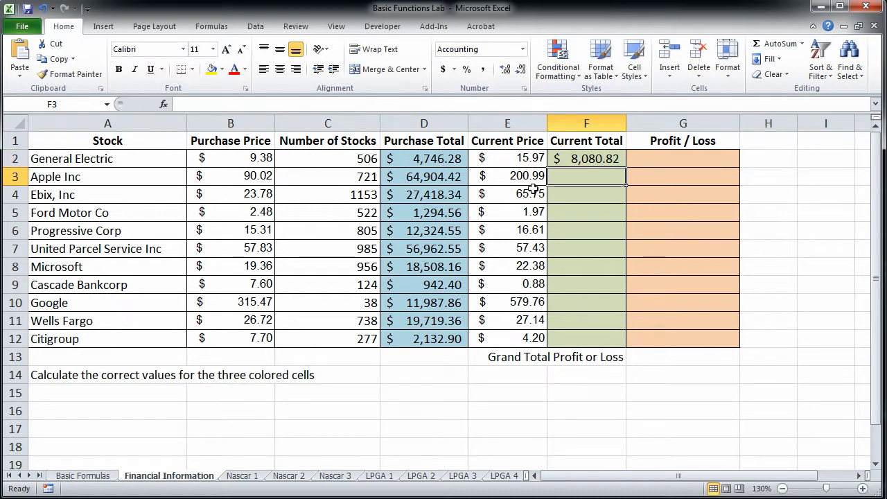
Step: Fill the Current Total formula from F2 down to F12 and check the copied formula in the last row
click(586, 160)
drag(625, 167, 624, 343)
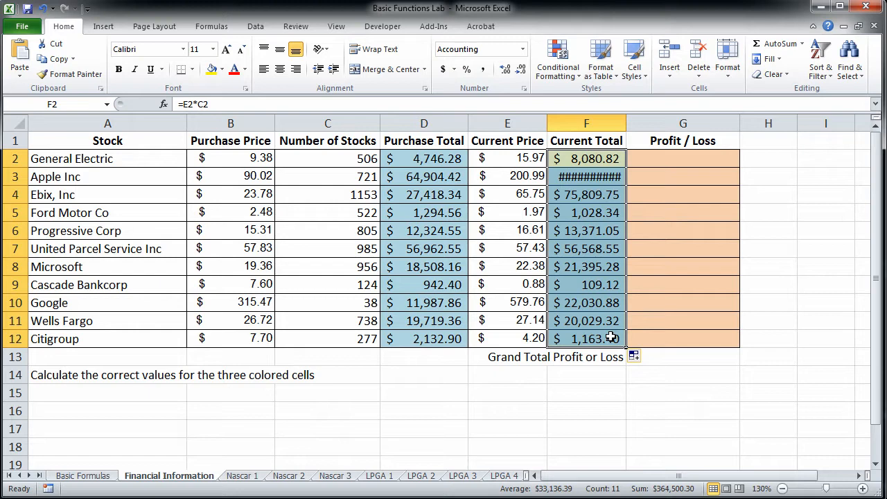
click(610, 337)
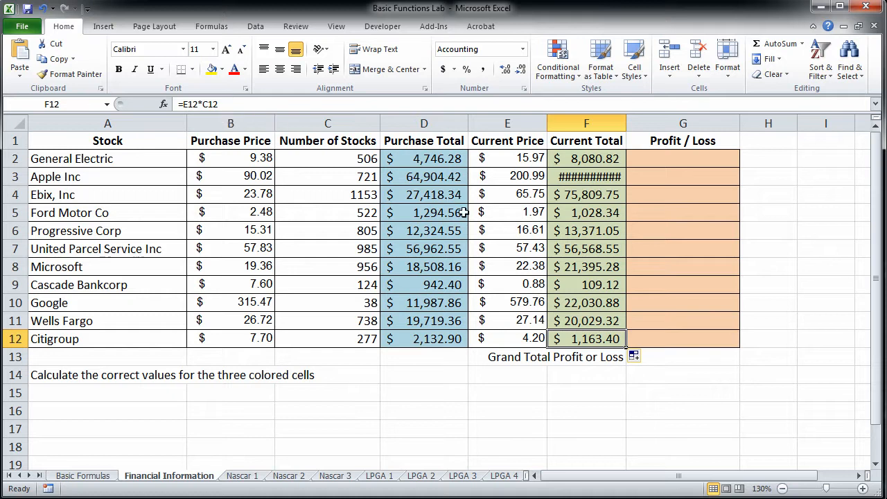
Step: Resize the Current Total column just wide enough to show the Apple Inc amount in F3 in full
click(589, 176)
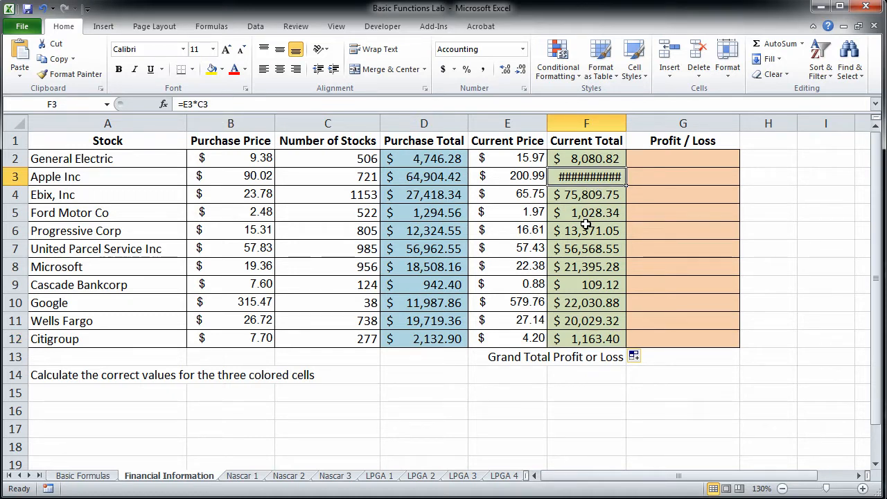
double_click(628, 123)
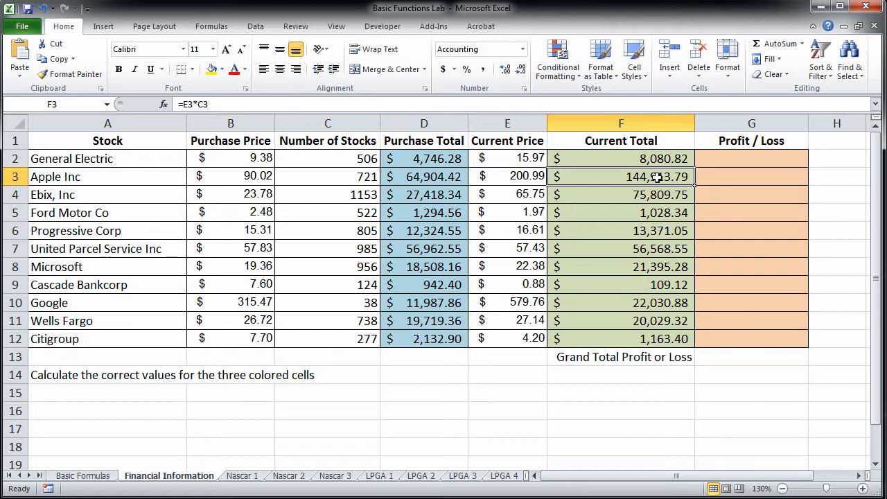
drag(695, 123, 652, 123)
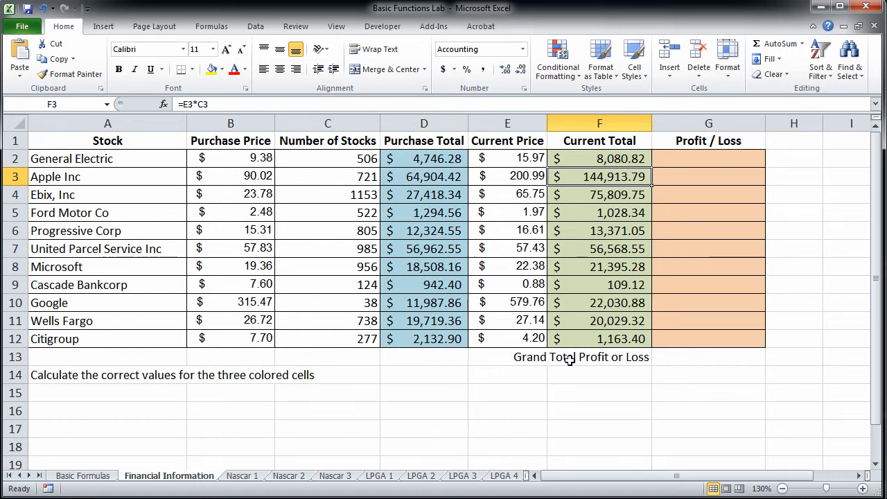
Step: Calculate General Electric's Profit / Loss in G2 as current total minus purchase total with =F2-D2
click(737, 165)
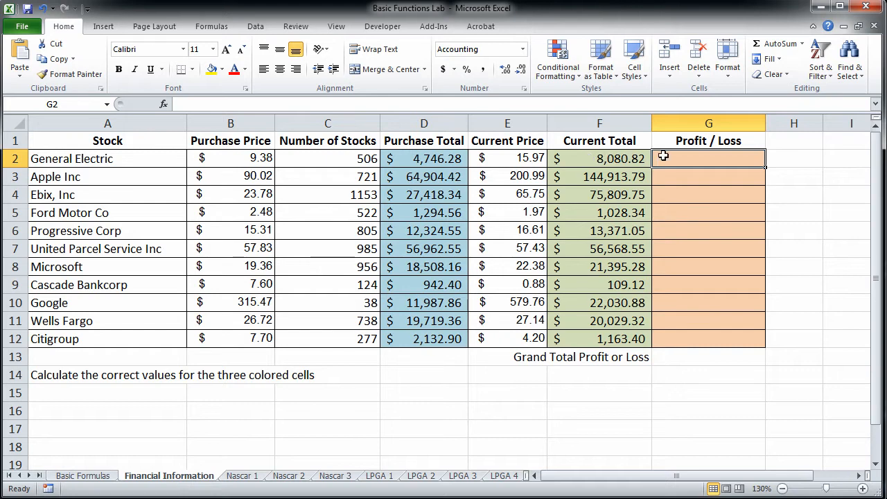
text(=)
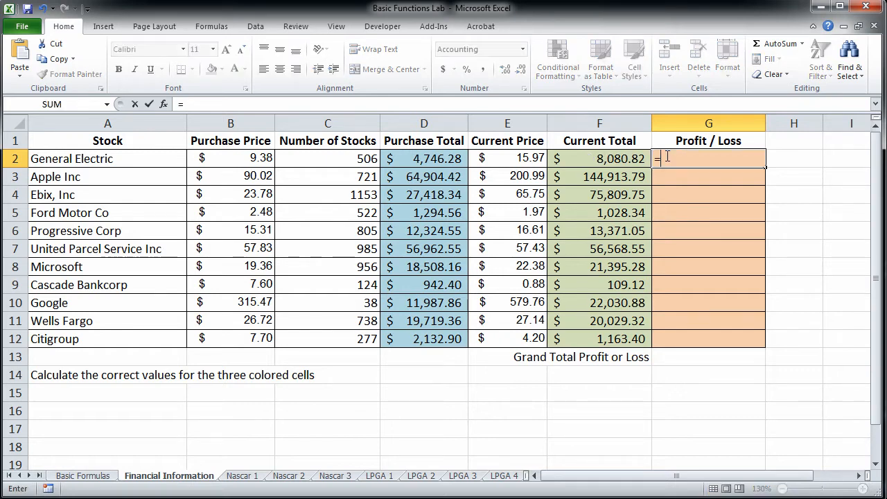
click(622, 160)
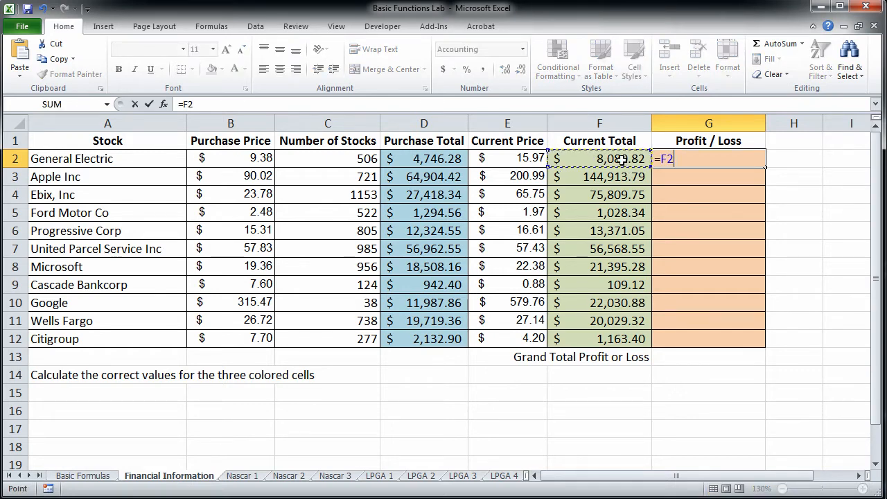
text(-)
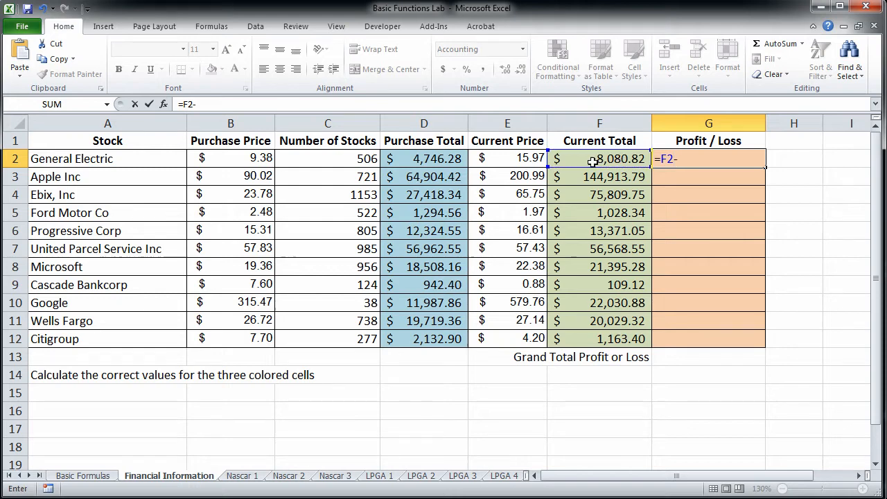
click(446, 154)
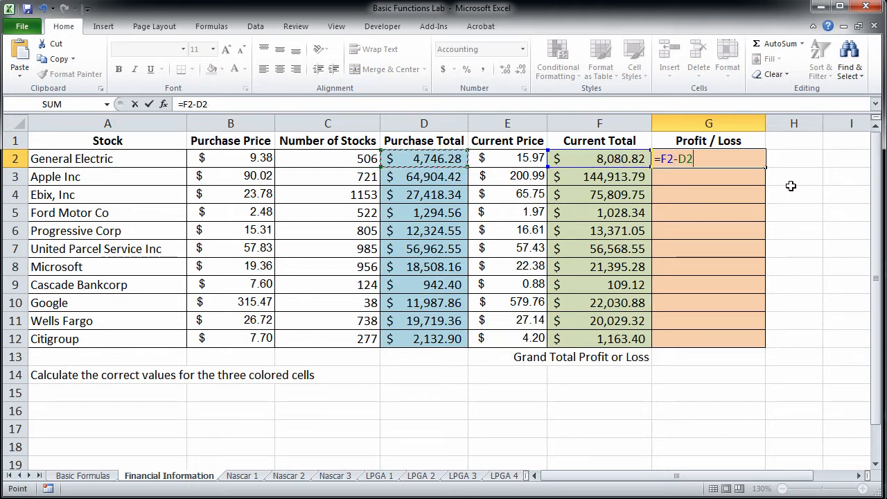
key(Return)
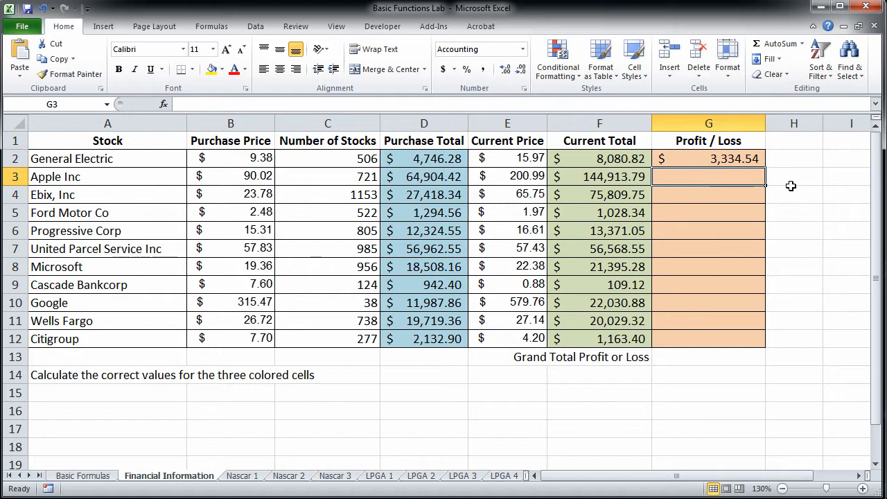
Step: Replace General Electric's Profit / Loss formula in G2 with purchase total minus current total, =D2-F2
click(733, 159)
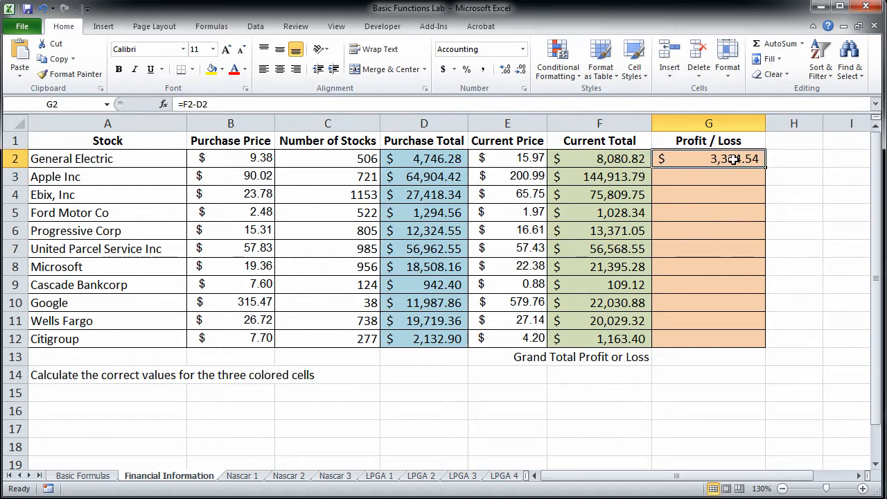
key(Delete)
text(=)
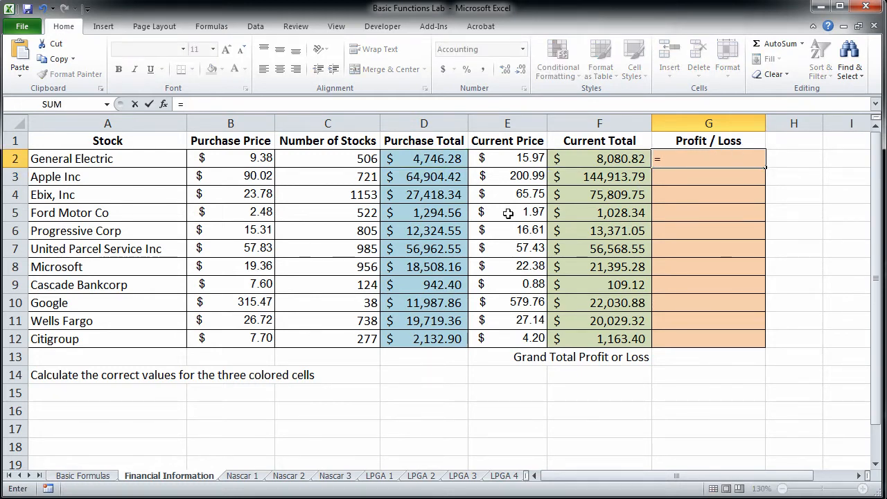
click(443, 160)
text(-)
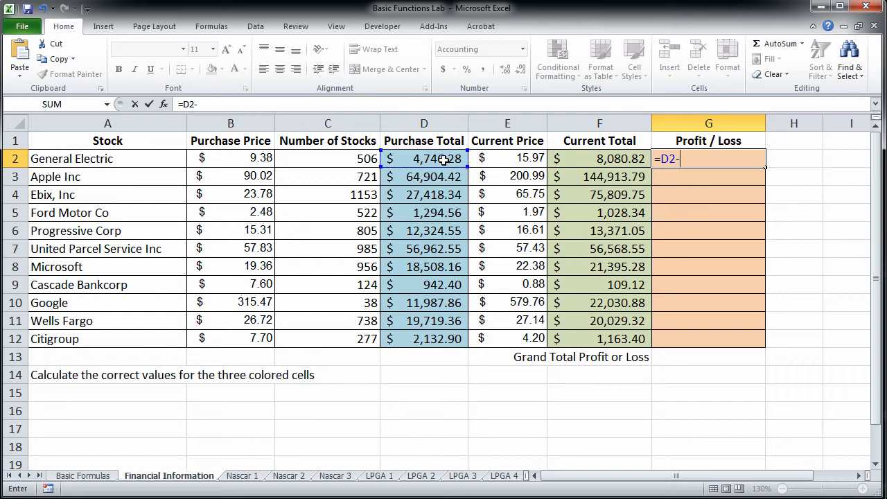
click(614, 159)
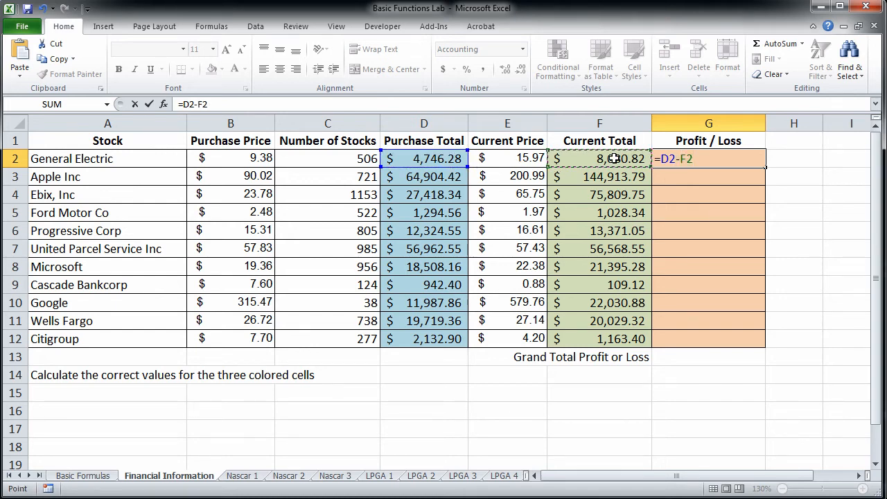
key(Return)
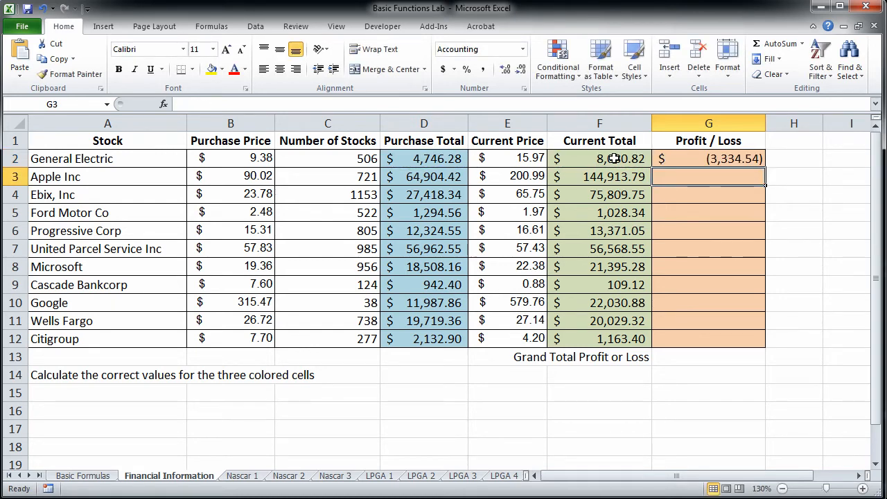
Step: Re-enter General Electric's Profit / Loss in G2 as =F2-D2 and fill the formula down to G12
click(755, 160)
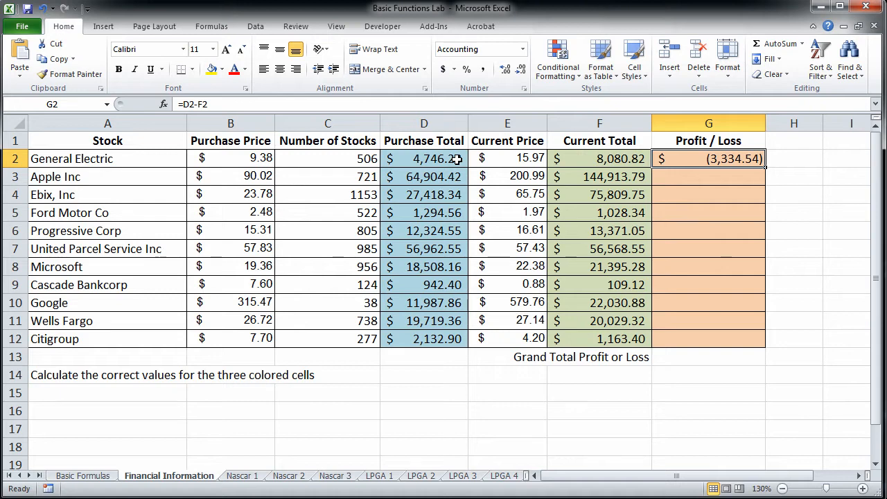
text(=)
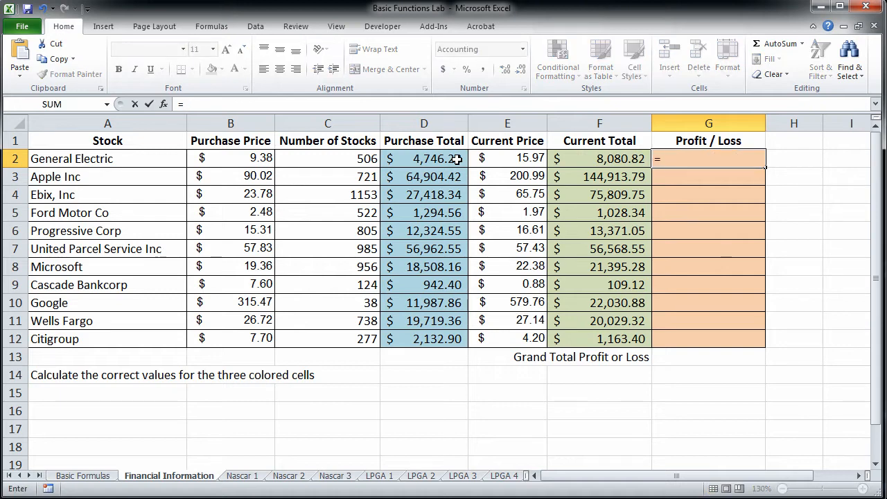
click(628, 160)
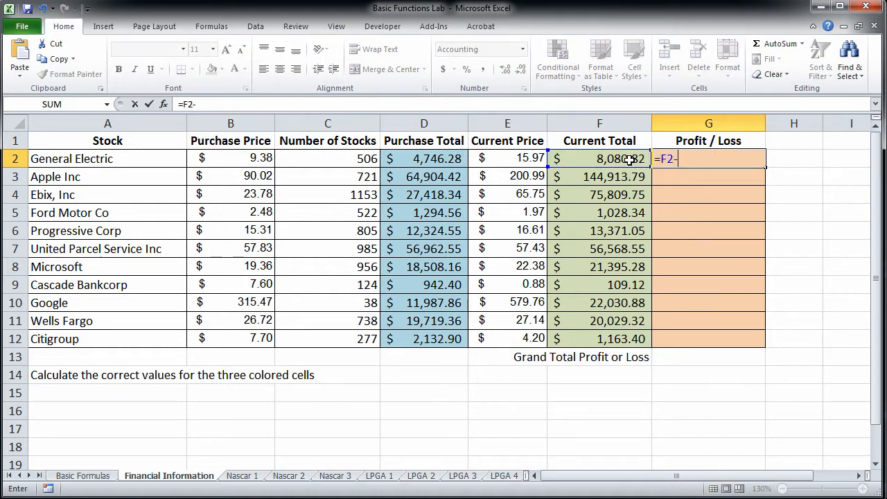
text(-)
click(455, 159)
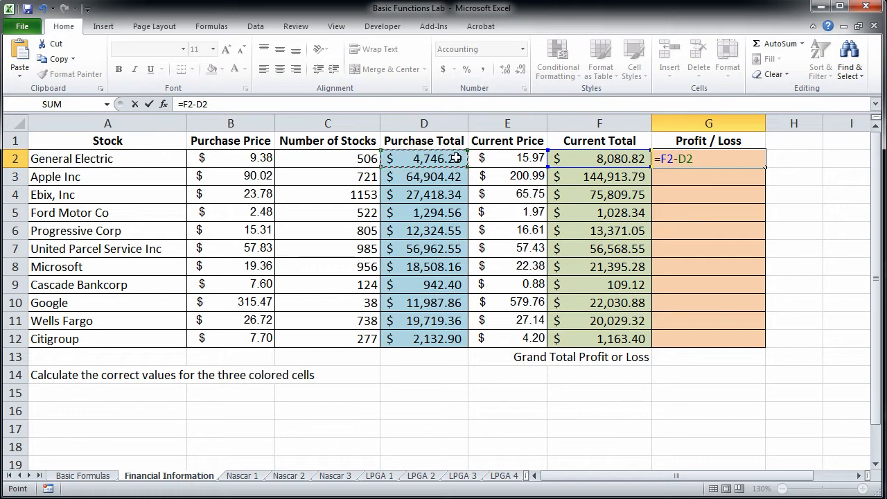
key(Return)
click(738, 161)
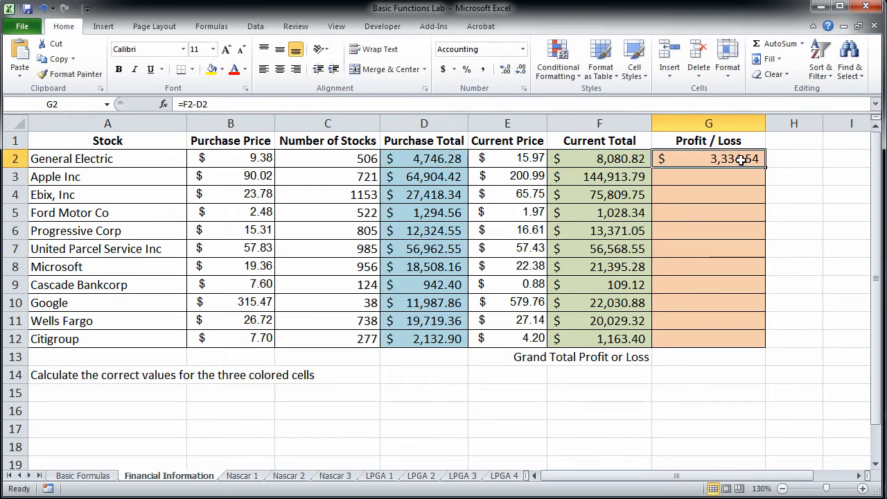
drag(767, 166, 757, 348)
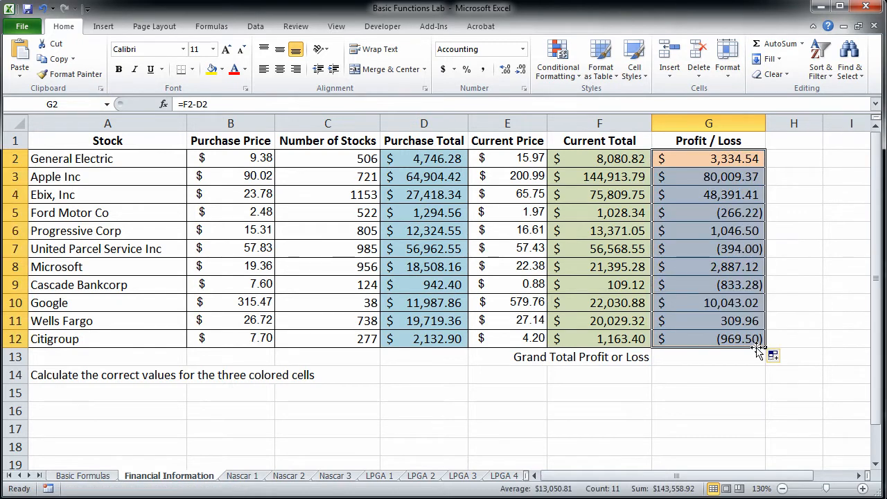
Step: Try filling the Profit / Loss formula from G2 down through the grand total cell G13, and clear G13
click(733, 357)
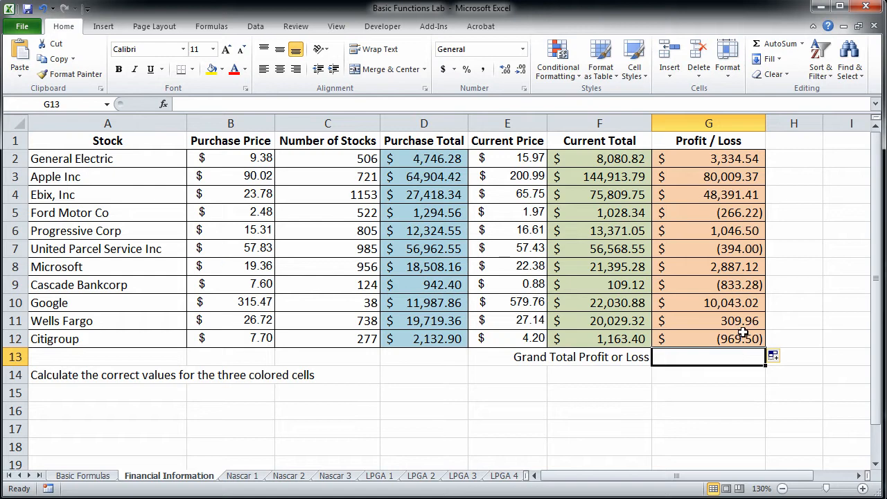
click(742, 336)
click(742, 159)
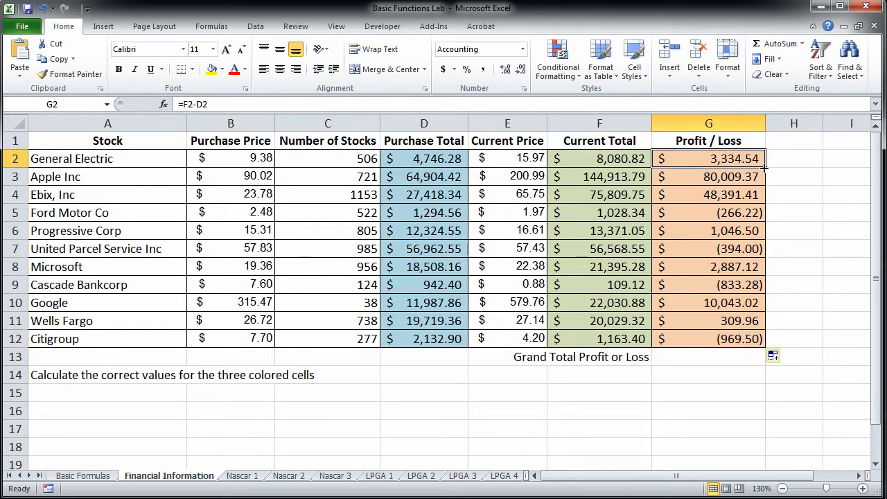
drag(765, 167, 755, 366)
click(705, 358)
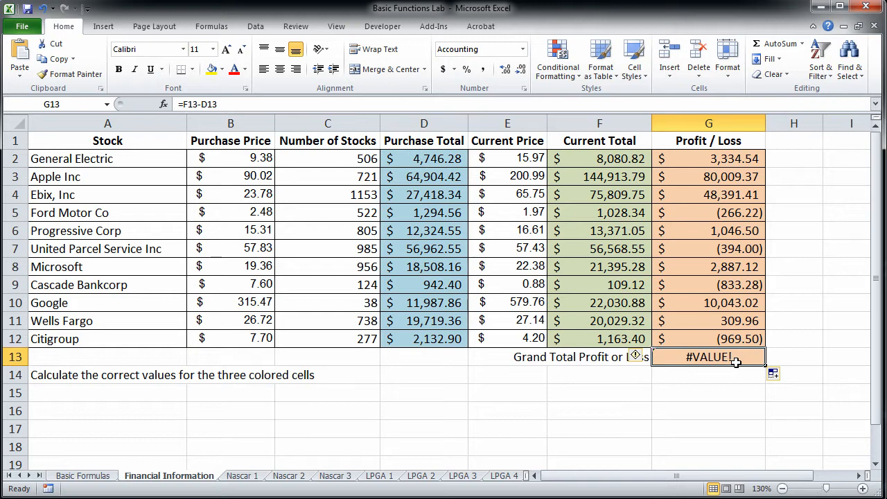
key(Delete)
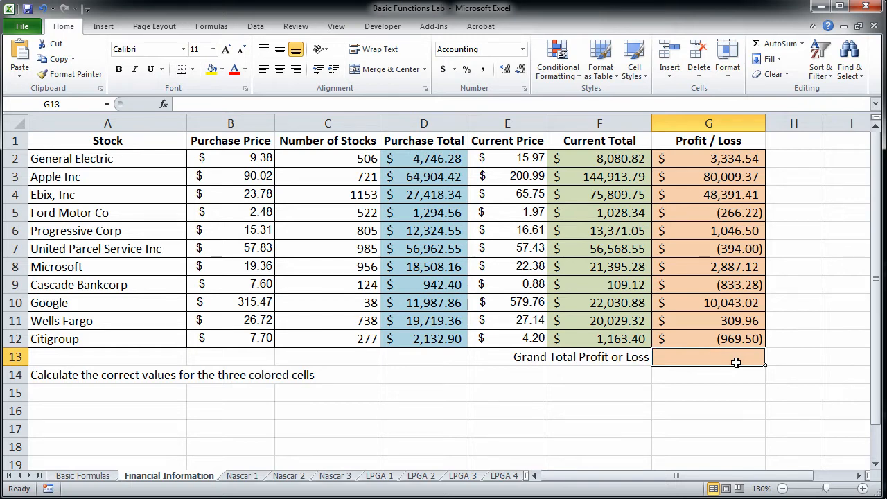
Step: Calculate the Grand Total Profit or Loss in G13 with =SUM(G2:G12)
text(=SUM()
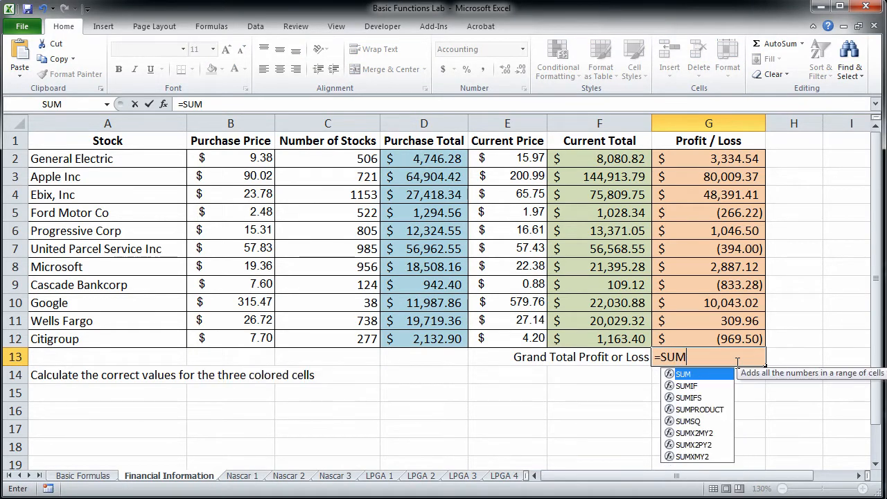
click(743, 164)
drag(743, 164, 756, 344)
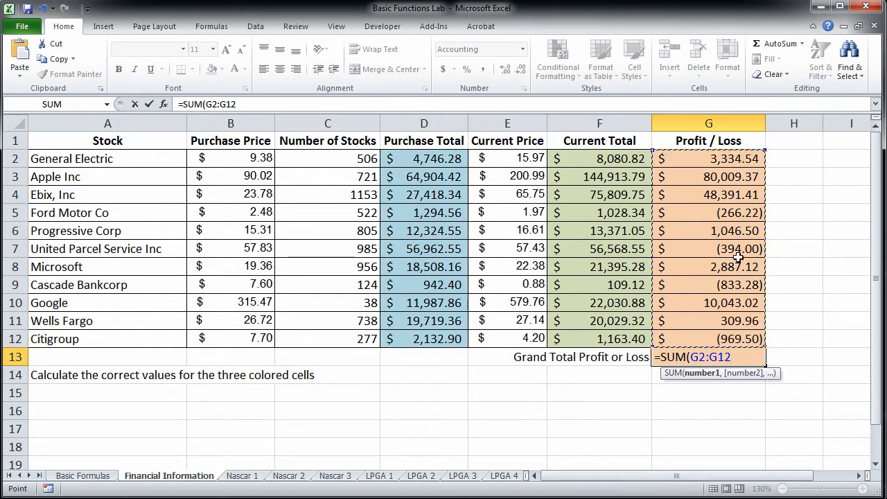
text())
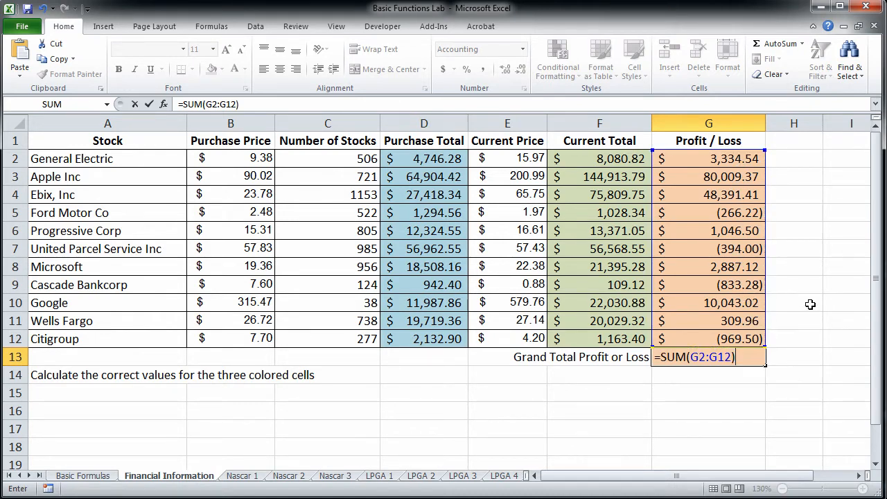
key(Return)
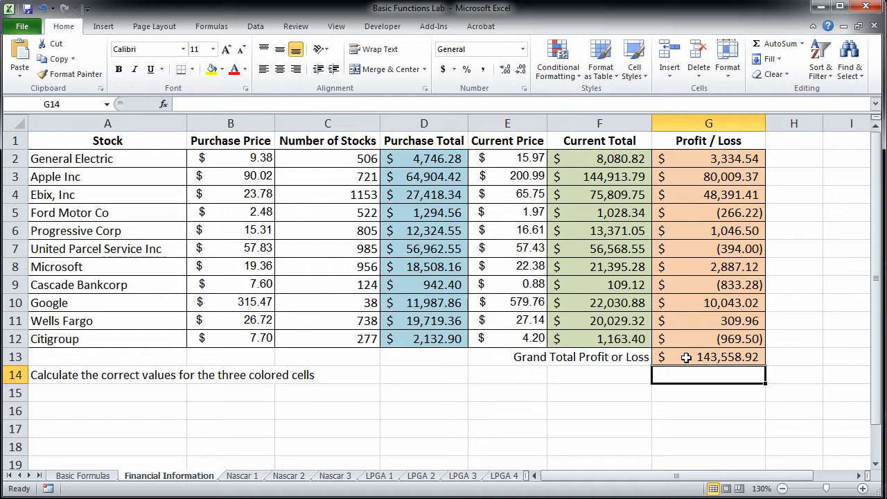
Step: On the Nascar 1 sheet, turn on filtering for the driver table from the DRIVER header in B1 through I68
click(242, 476)
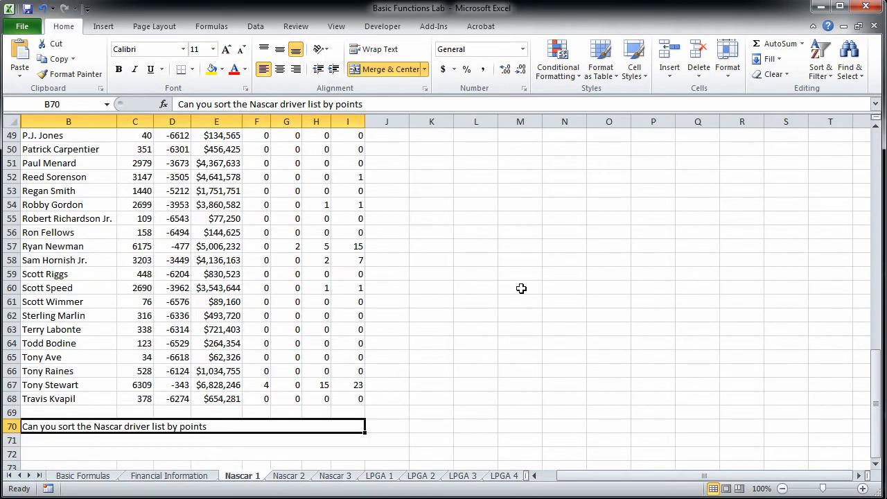
scroll(521, 288, down, 1)
click(200, 404)
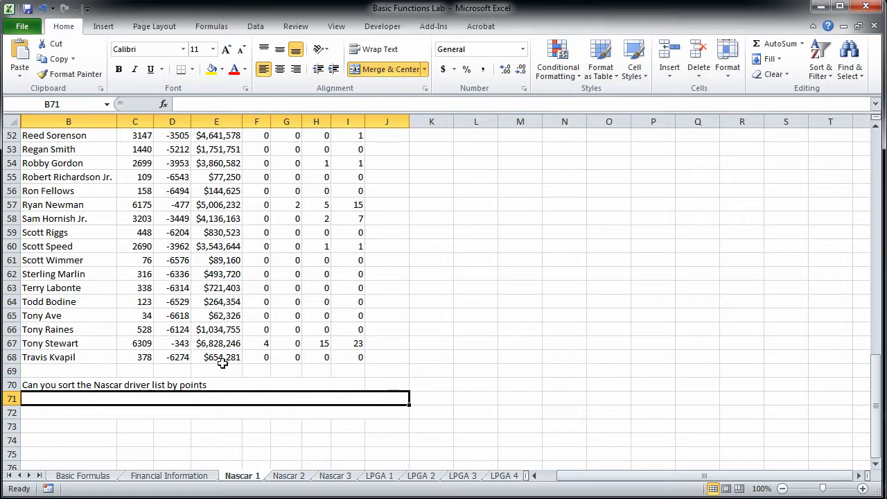
scroll(558, 315, up, 6)
scroll(558, 315, up, 11)
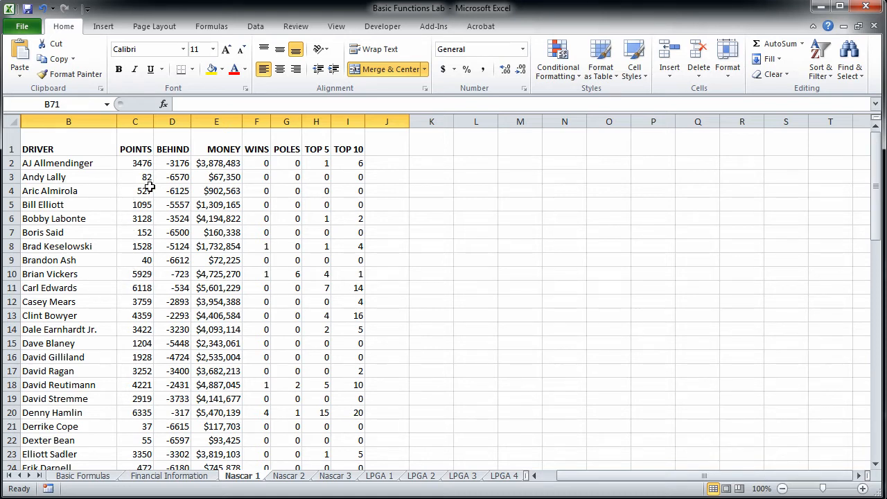
drag(74, 147, 343, 411)
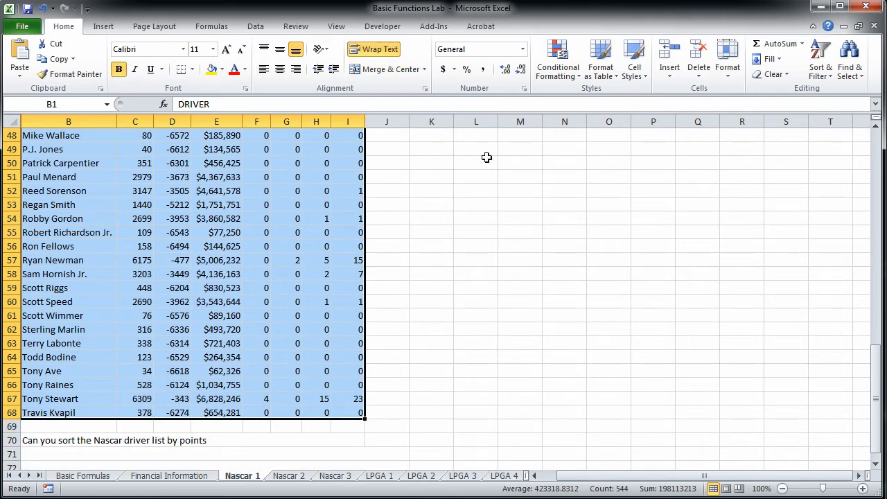
click(255, 28)
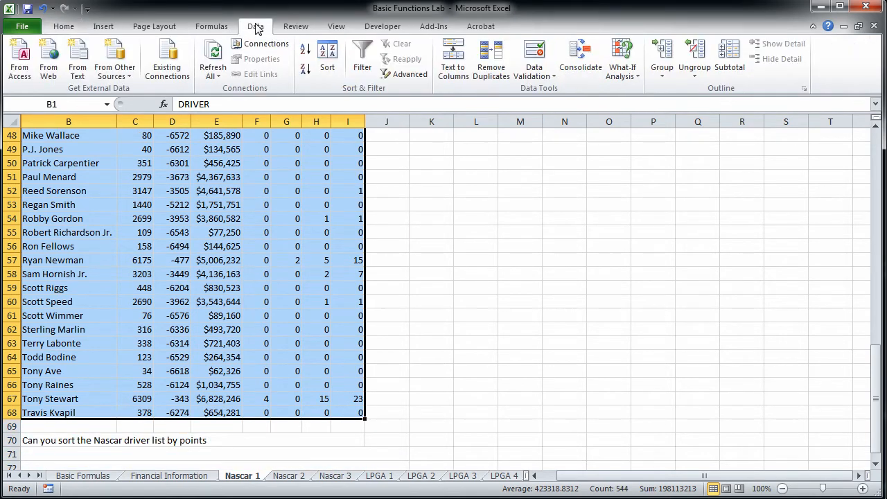
click(368, 73)
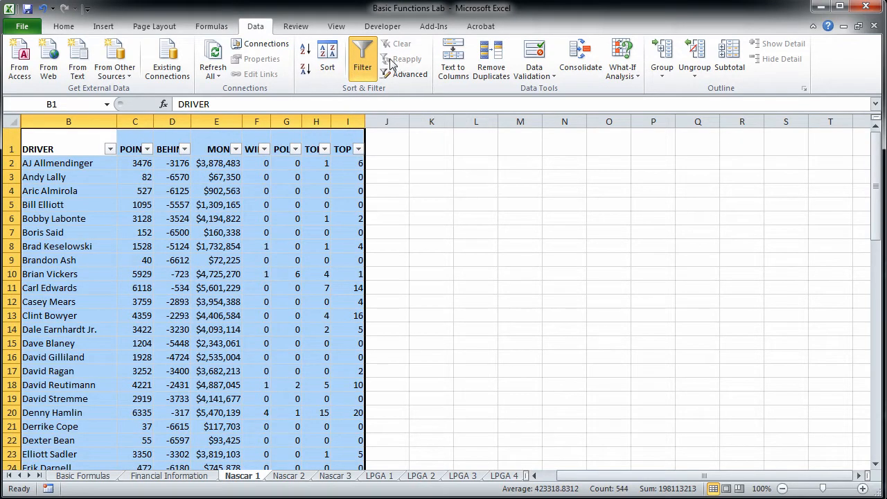
Step: Sort the Nascar driver table alphabetically by DRIVER and reread the instruction below it in row 70
click(110, 150)
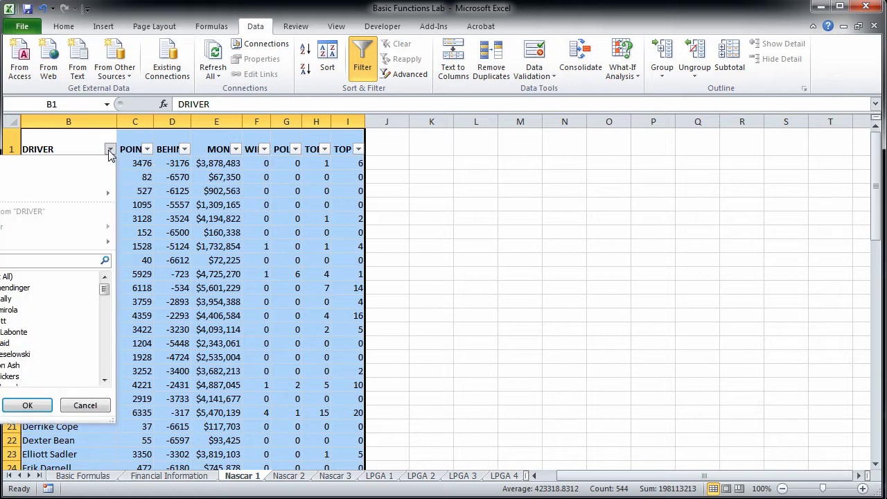
click(60, 167)
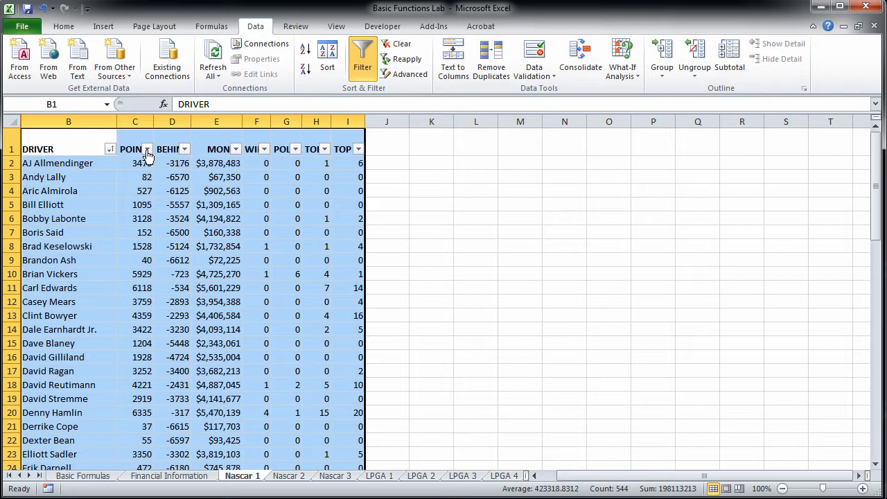
click(433, 234)
scroll(435, 235, down, 8)
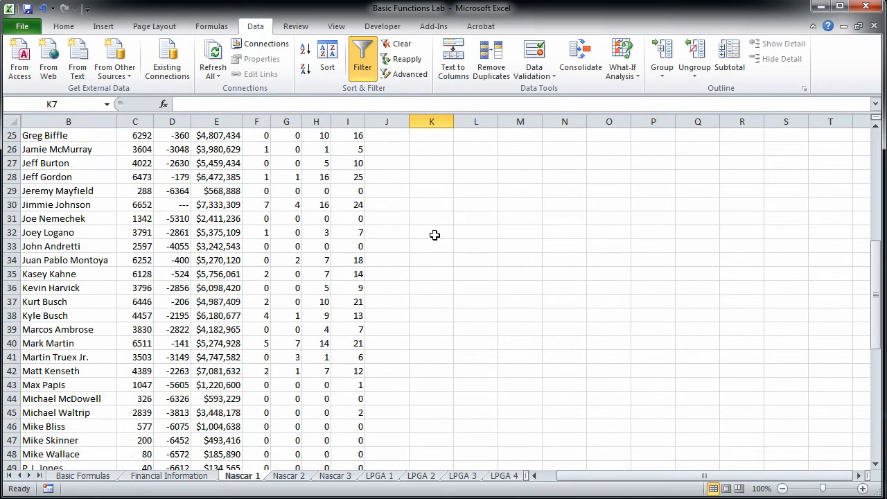
scroll(435, 235, down, 12)
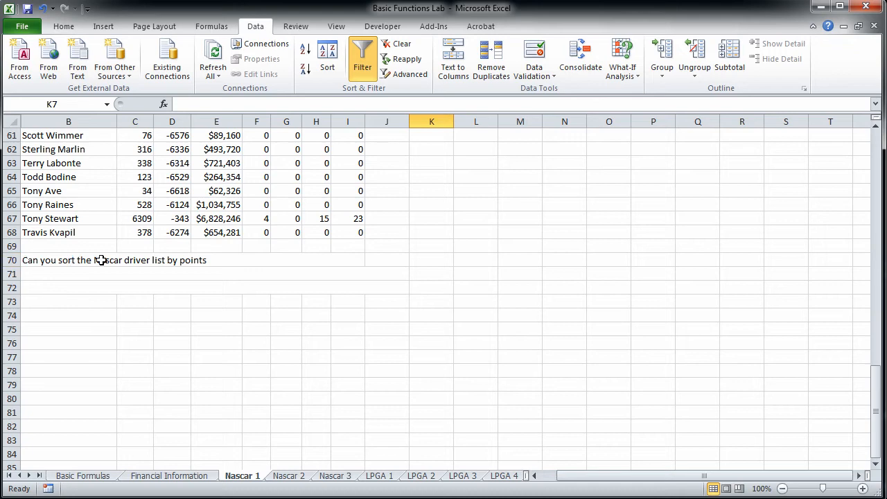
scroll(438, 266, up, 12)
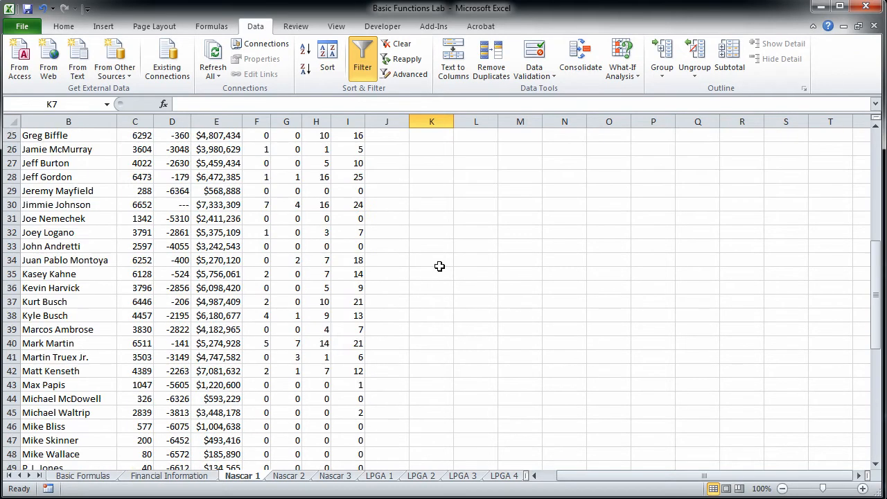
scroll(439, 266, up, 8)
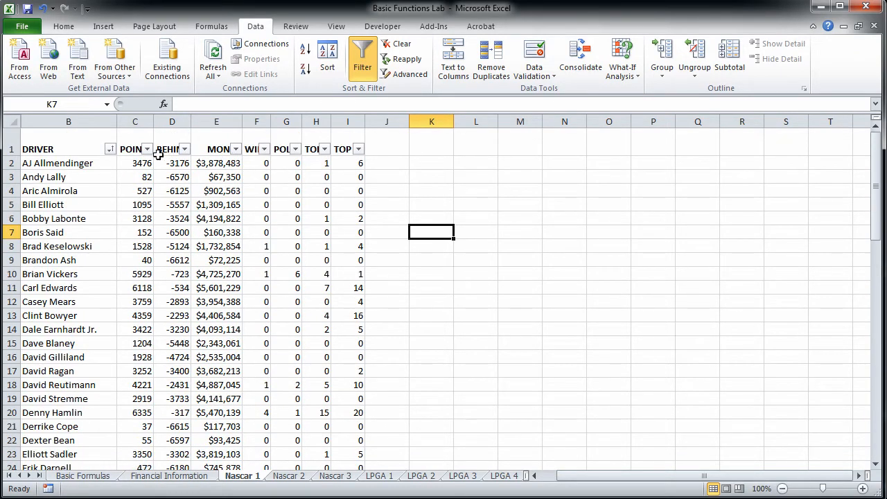
Step: Sort the Nascar driver table by POINTS from largest to smallest and check the order down to the last row
click(148, 151)
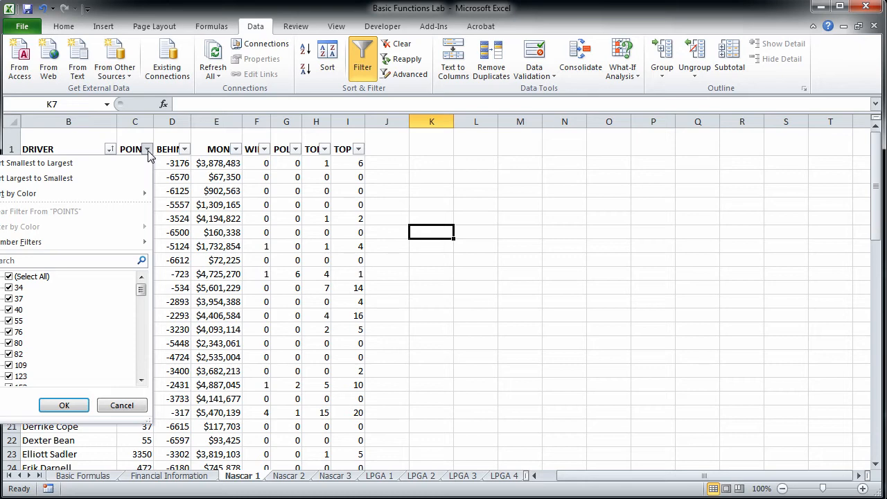
click(121, 179)
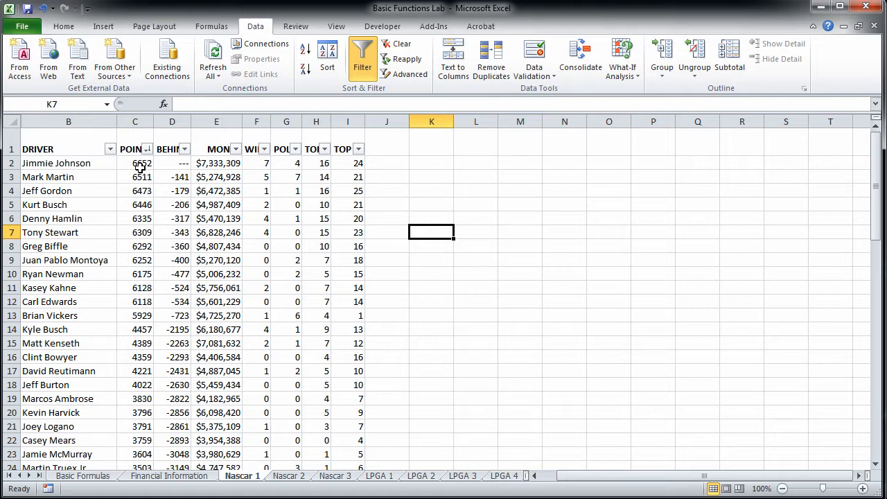
scroll(140, 168, down, 14)
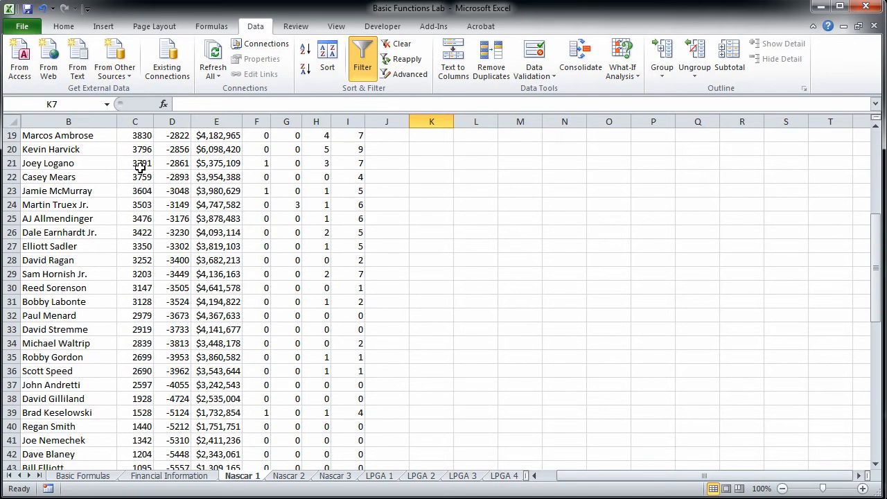
scroll(140, 167, down, 3)
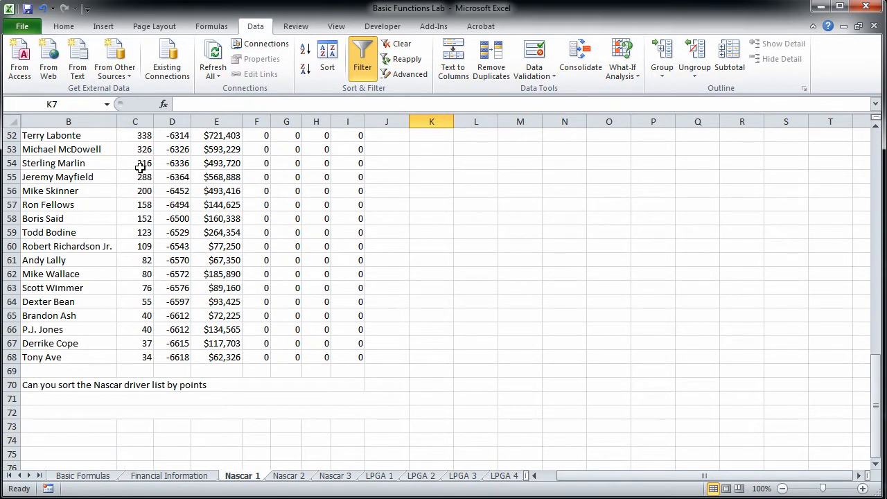
Step: On the Nascar 2 sheet, turn on filtering for the driver table from the DRIVER header in B1 through column I
click(288, 476)
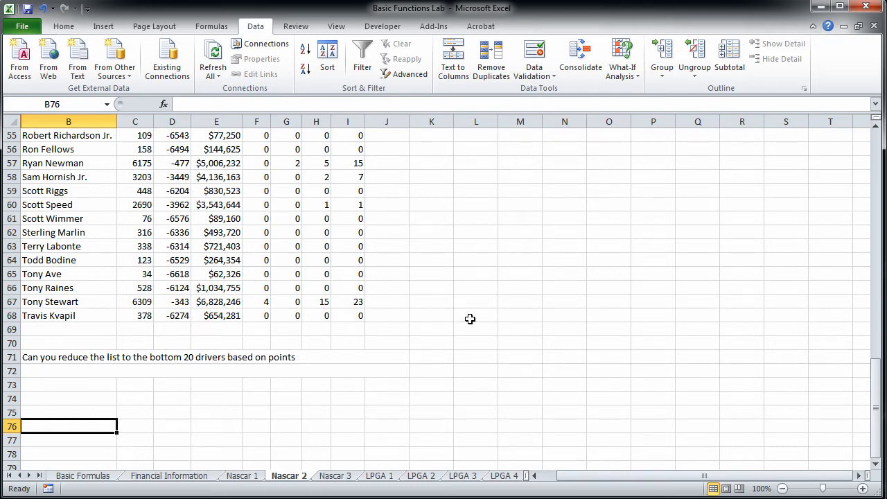
scroll(469, 319, up, 11)
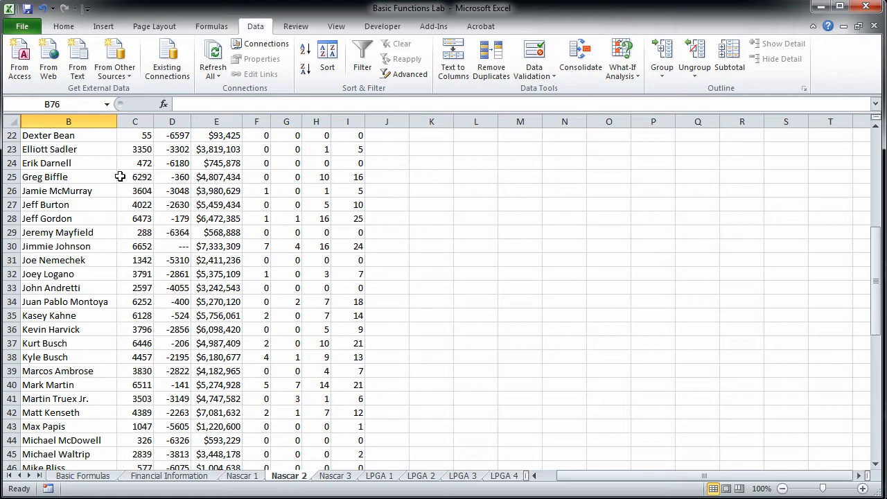
scroll(121, 174, up, 3)
scroll(124, 169, up, 4)
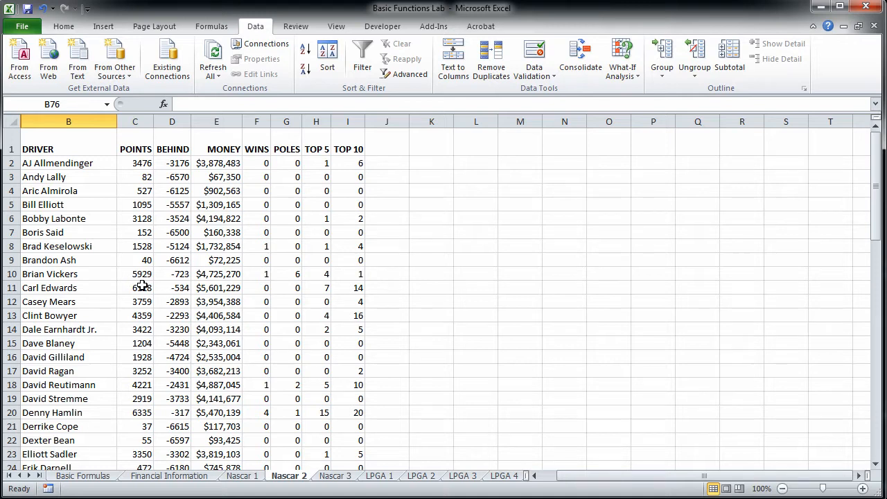
drag(49, 142, 334, 446)
click(362, 59)
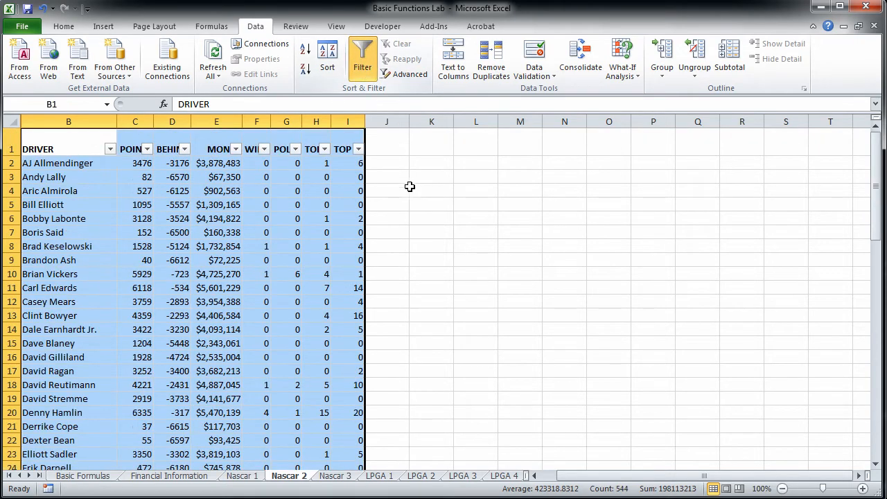
Step: Filter the POINTS column with a Top 10 number filter set to show the Bottom 20 Items
click(147, 149)
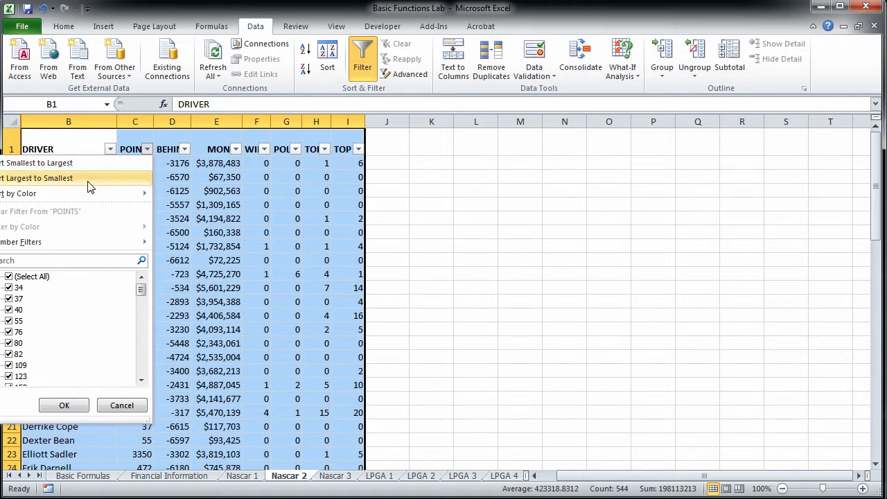
mouse_move(87, 201)
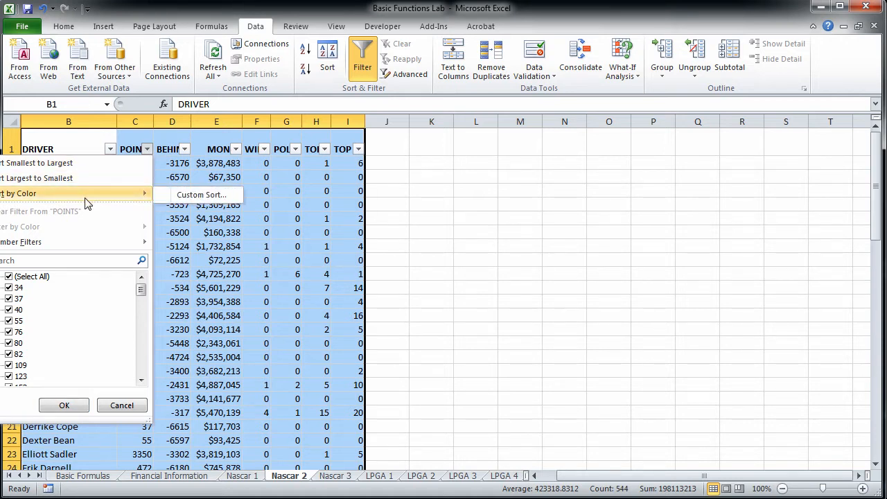
mouse_move(79, 248)
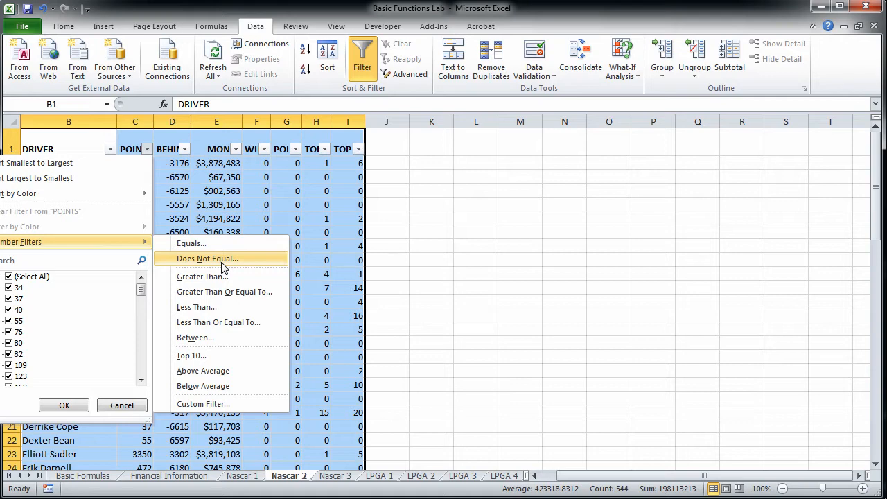
click(191, 356)
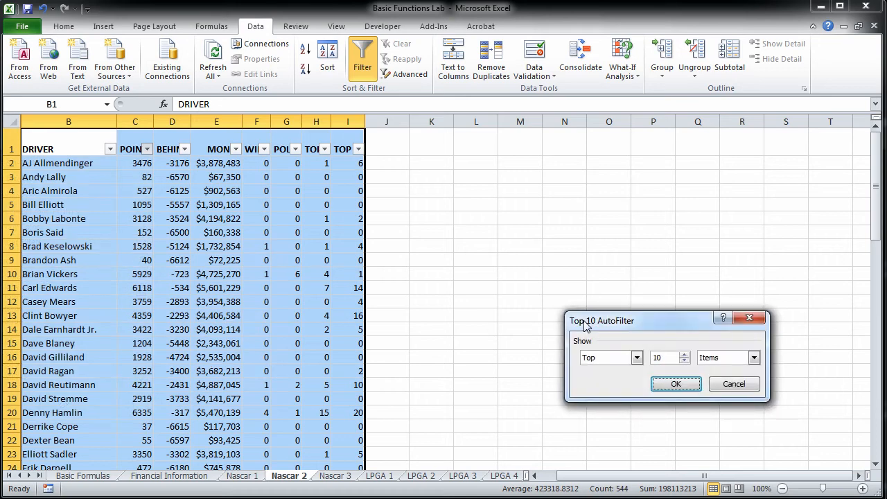
drag(598, 325, 420, 199)
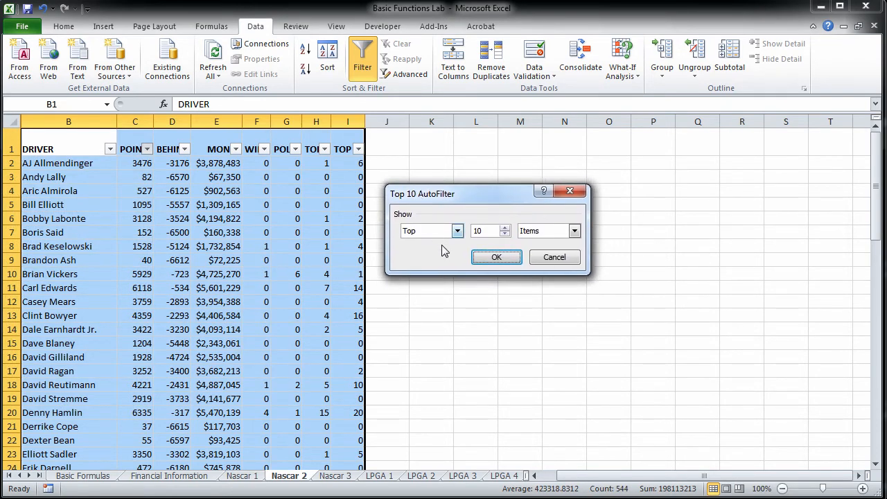
click(457, 233)
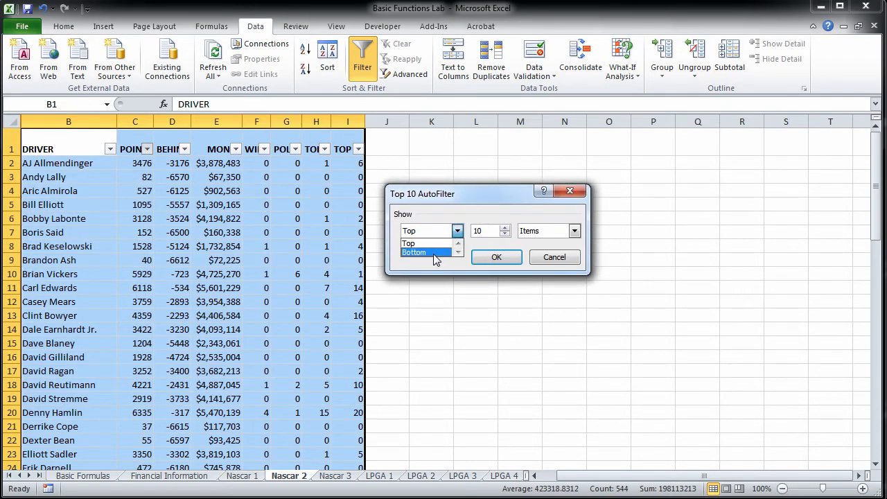
click(432, 253)
double_click(476, 231)
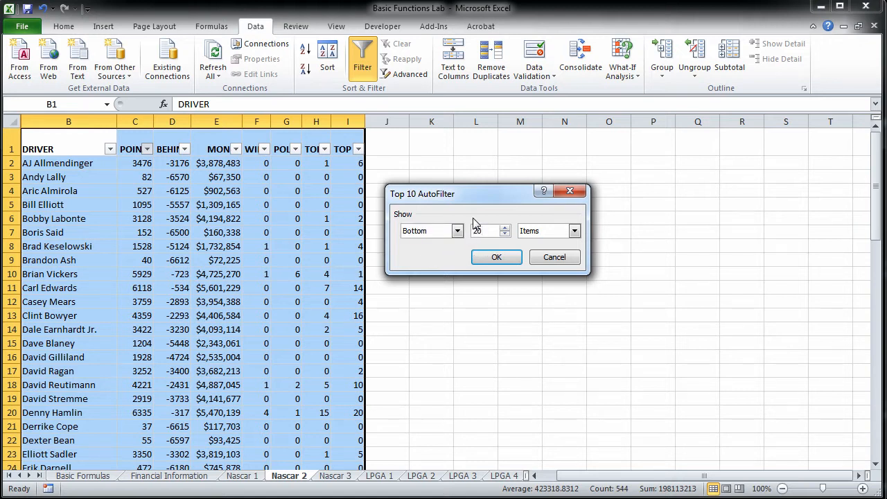
click(503, 260)
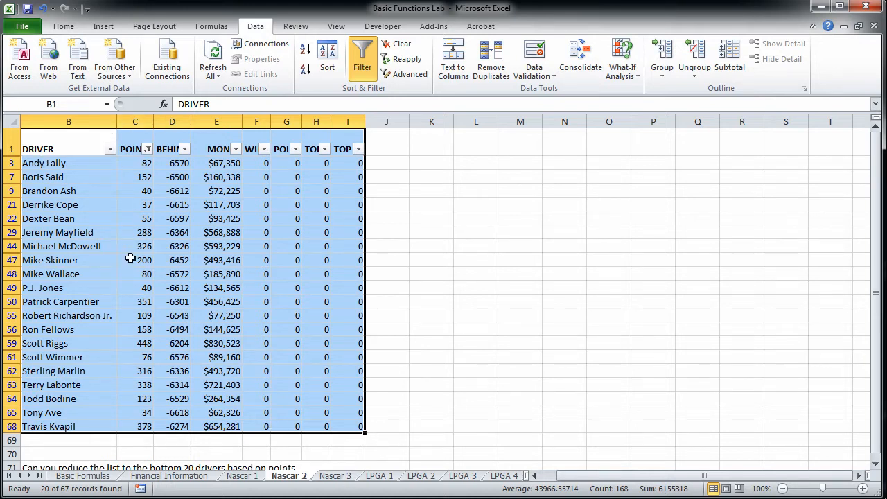
Step: On the Nascar 3 sheet, read the instruction in row 72 and examine how the names in the DRIVER column are composed
click(334, 476)
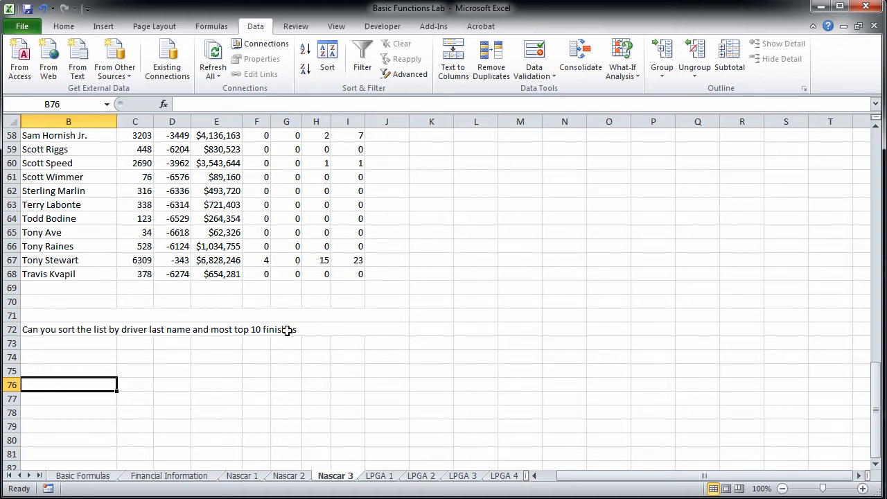
scroll(485, 327, up, 18)
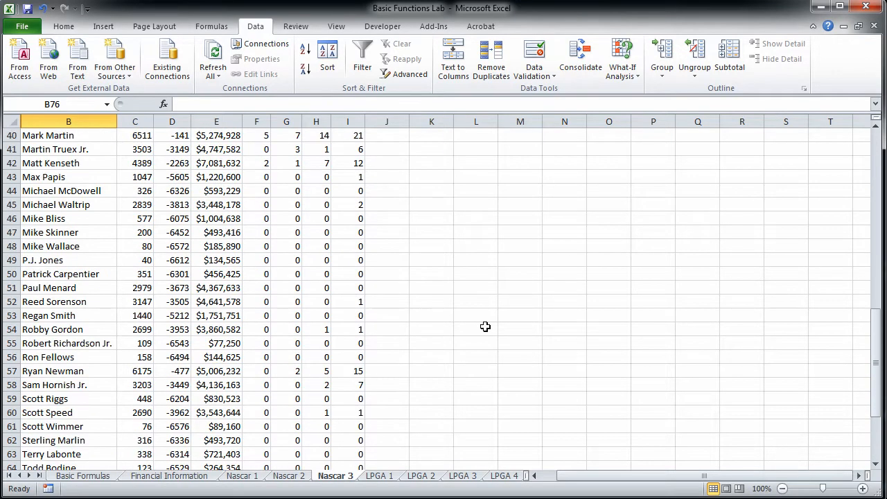
scroll(485, 327, up, 1)
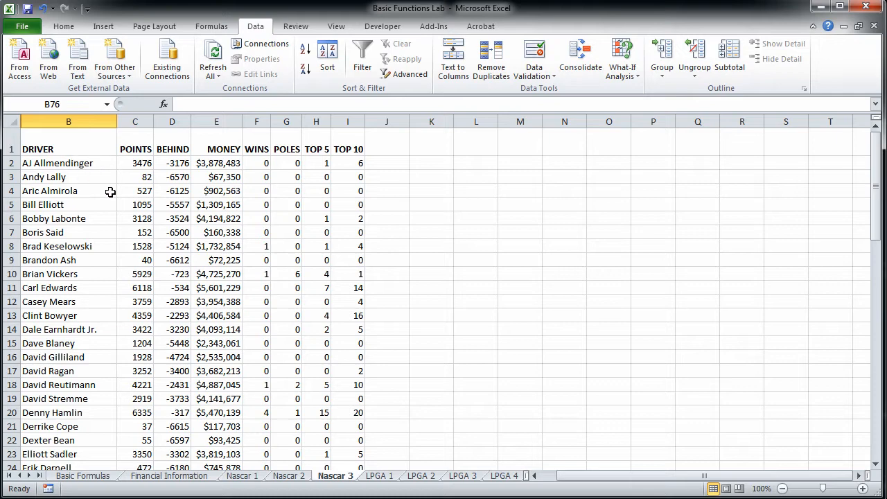
scroll(110, 191, down, 2)
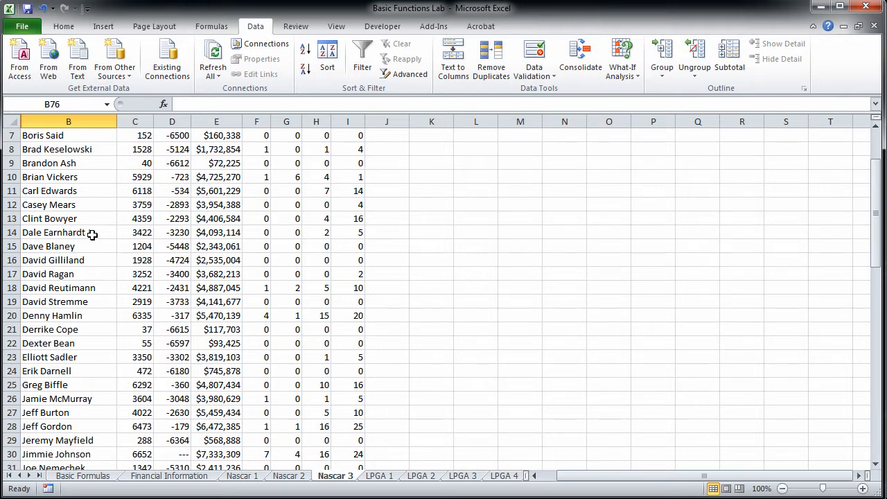
scroll(92, 235, down, 5)
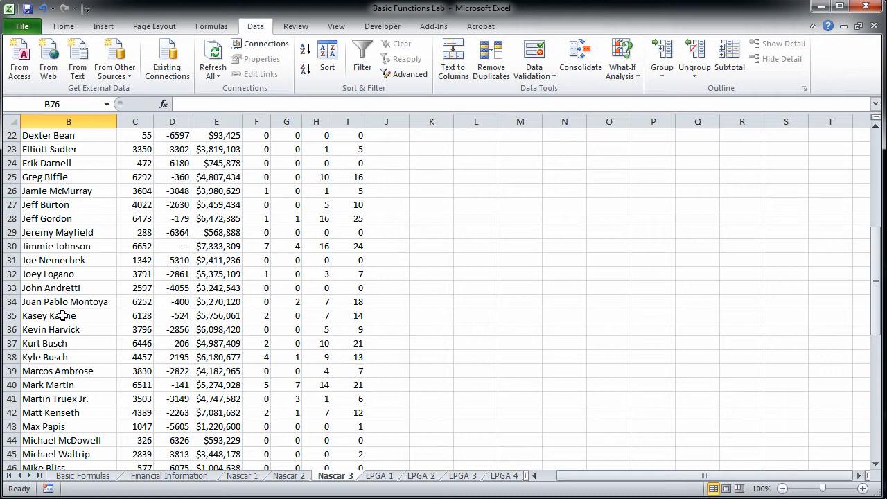
scroll(83, 302, down, 4)
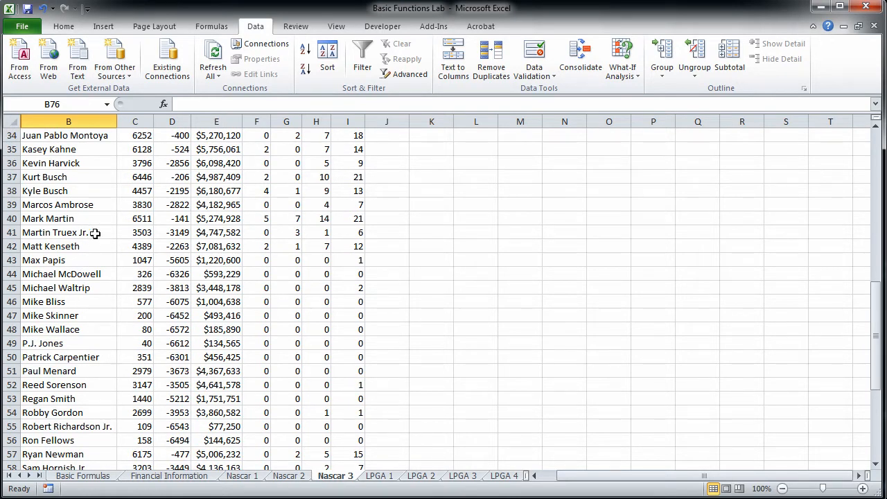
scroll(95, 233, up, 11)
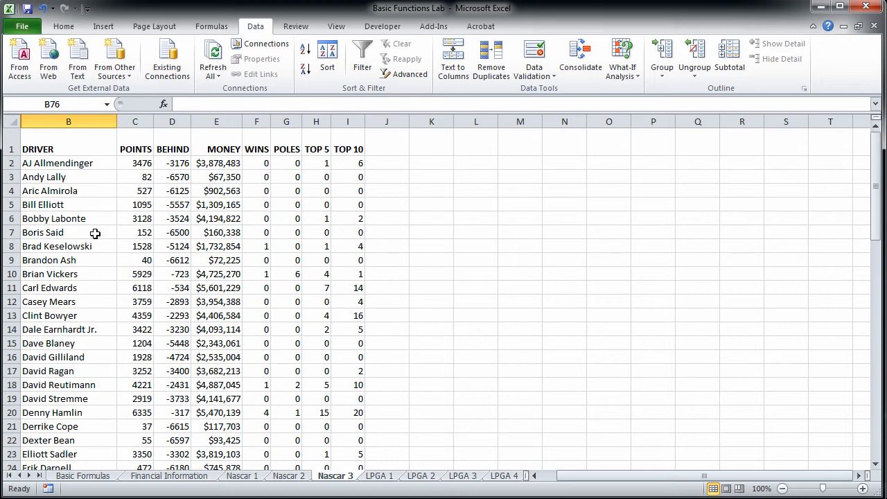
Step: Insert two blank columns between DRIVER and POINTS on the Nascar 3 sheet
drag(131, 122, 164, 122)
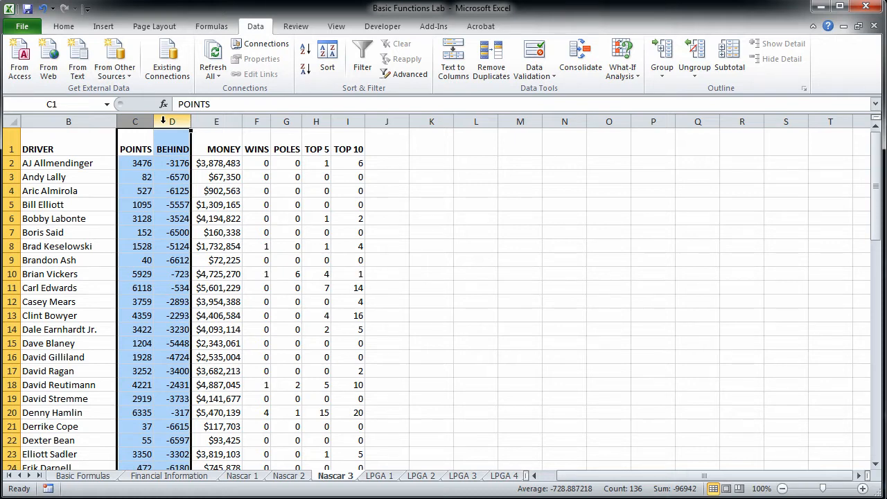
right_click(164, 122)
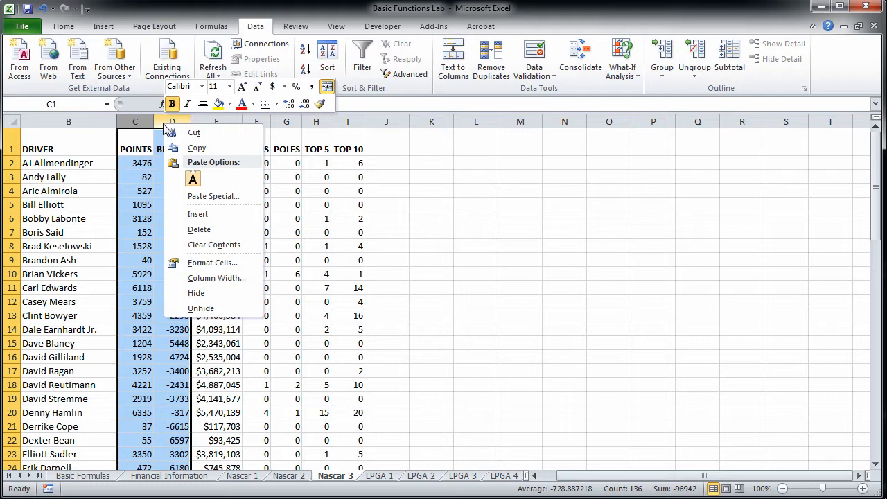
click(193, 216)
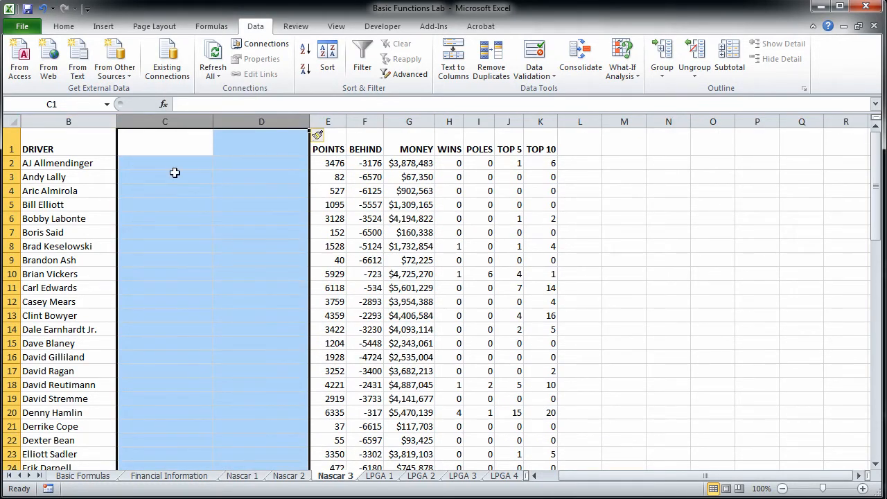
scroll(174, 173, down, 1)
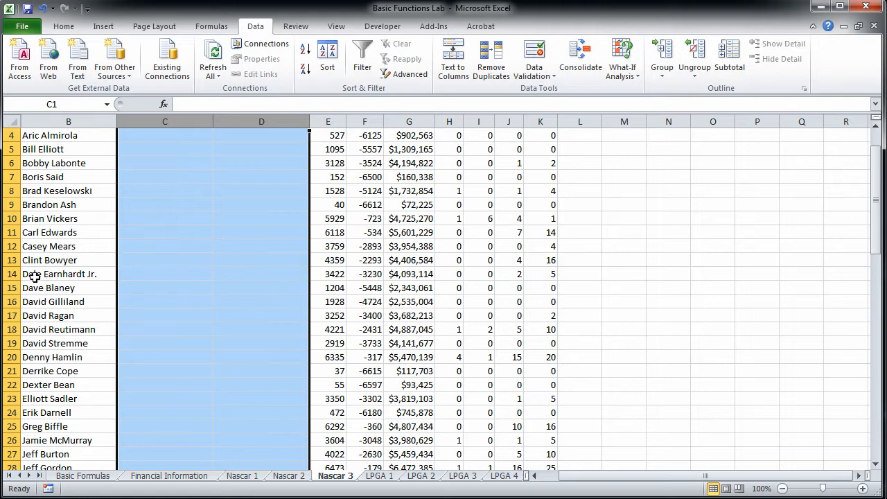
scroll(175, 250, up, 1)
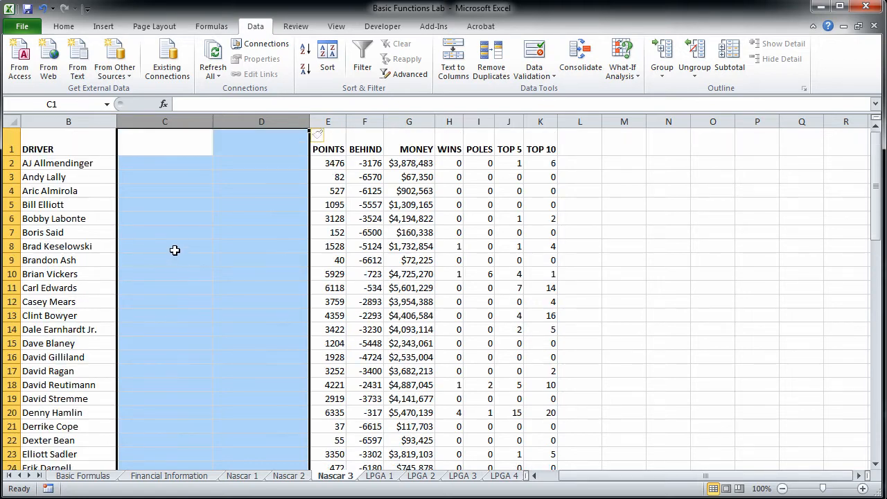
Step: Split the driver names in B2:B68 with Text to Columns, delimited by Space only, and check the split down to the last row
click(72, 163)
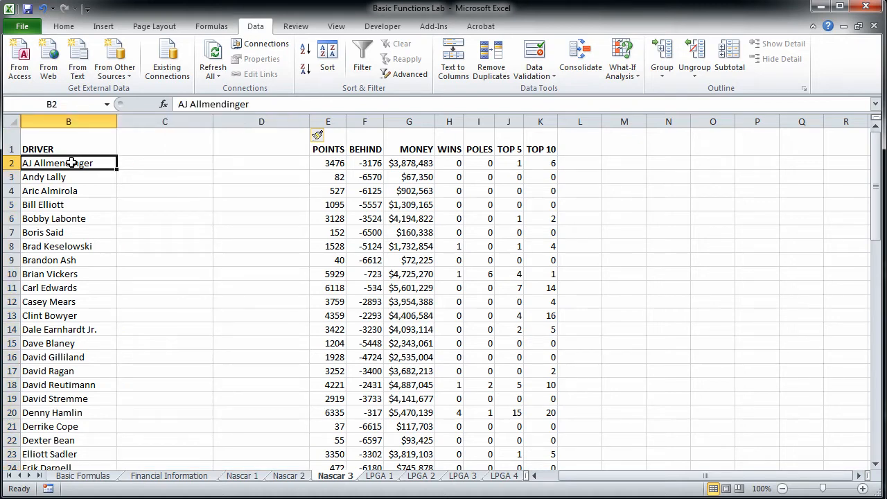
drag(72, 162, 69, 441)
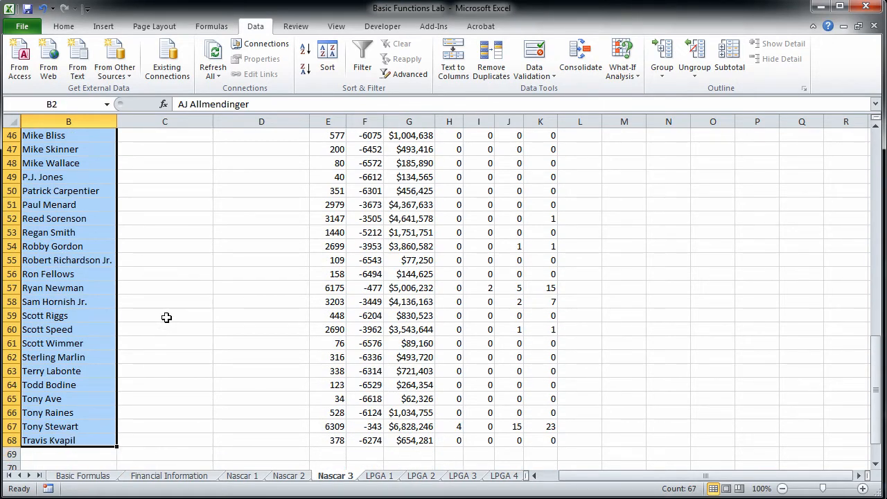
scroll(167, 318, up, 15)
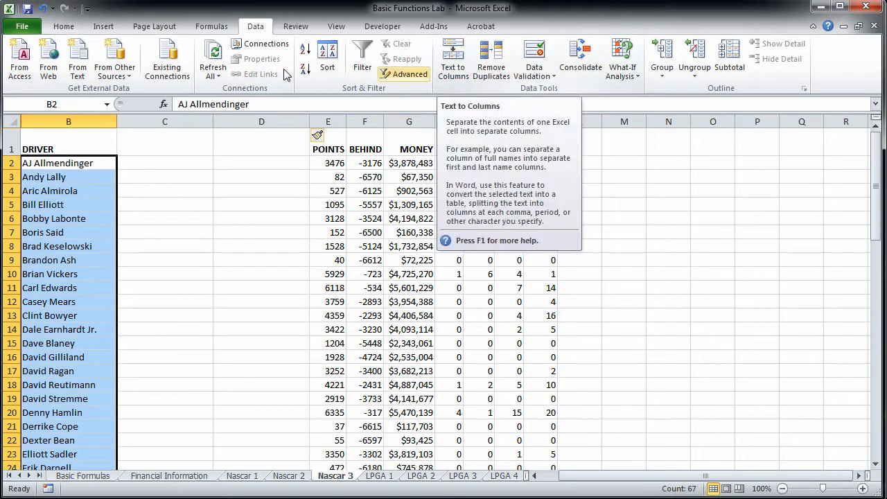
click(462, 73)
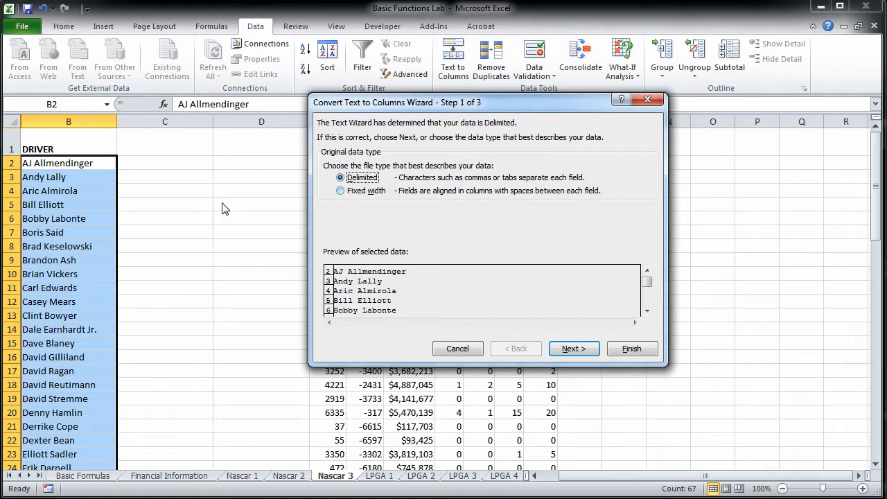
click(573, 349)
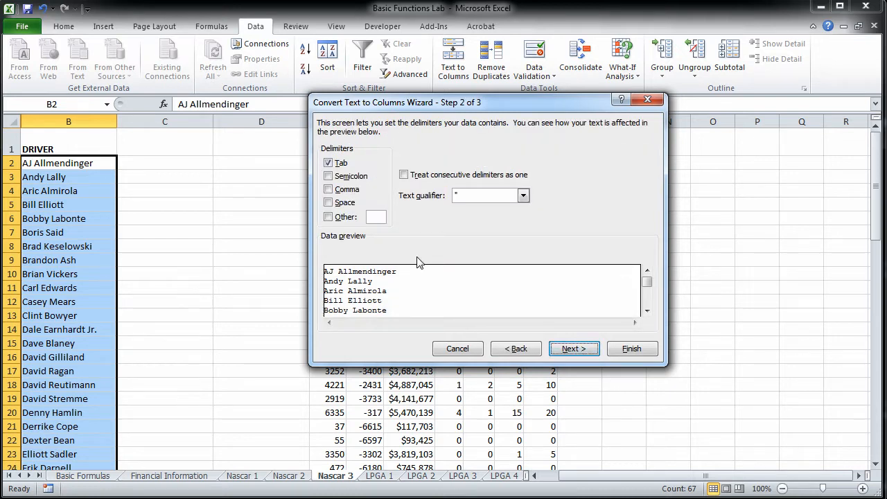
click(329, 163)
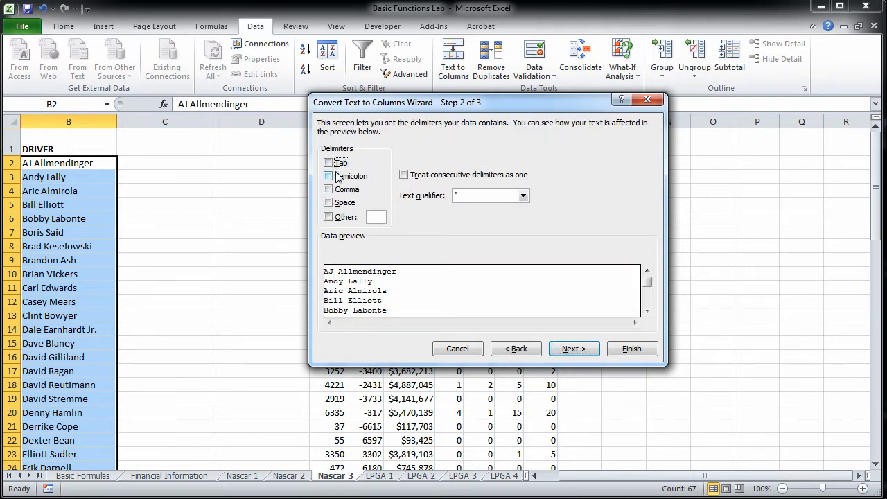
click(328, 203)
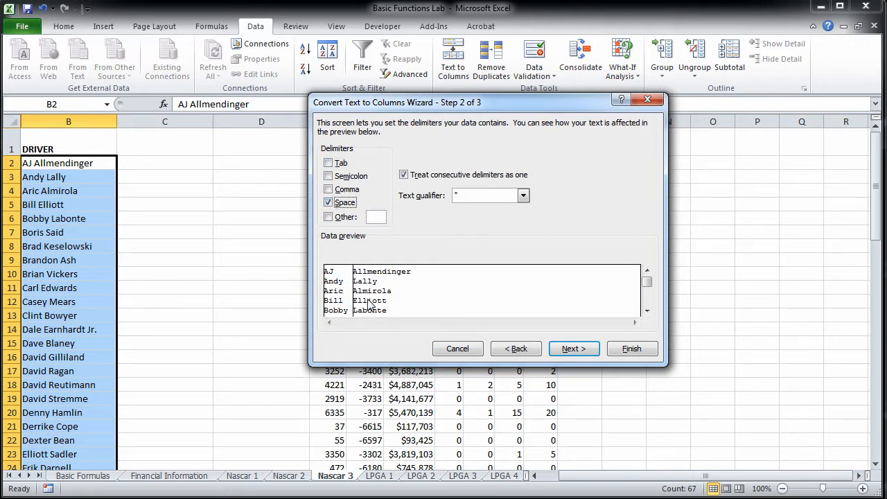
click(646, 310)
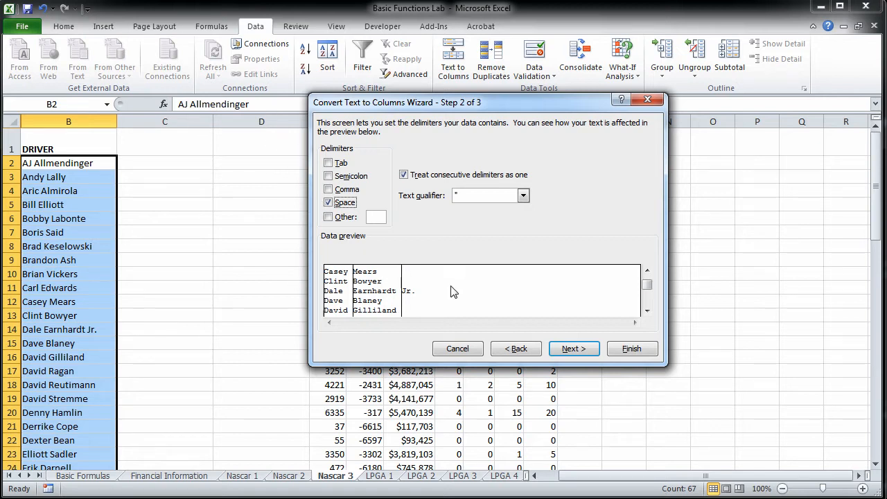
click(575, 349)
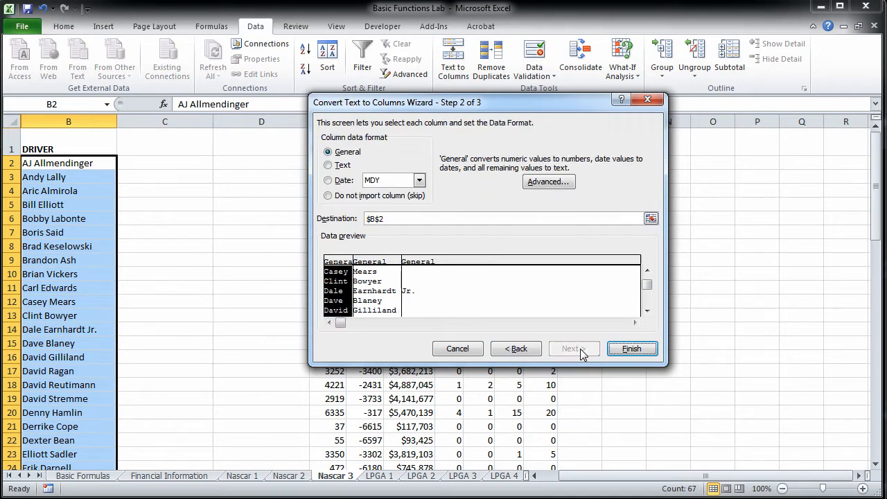
click(632, 349)
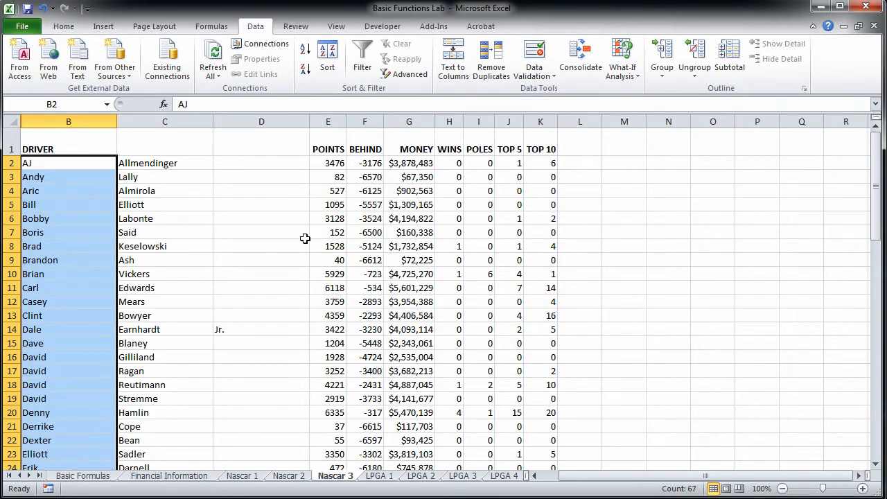
scroll(298, 224, down, 15)
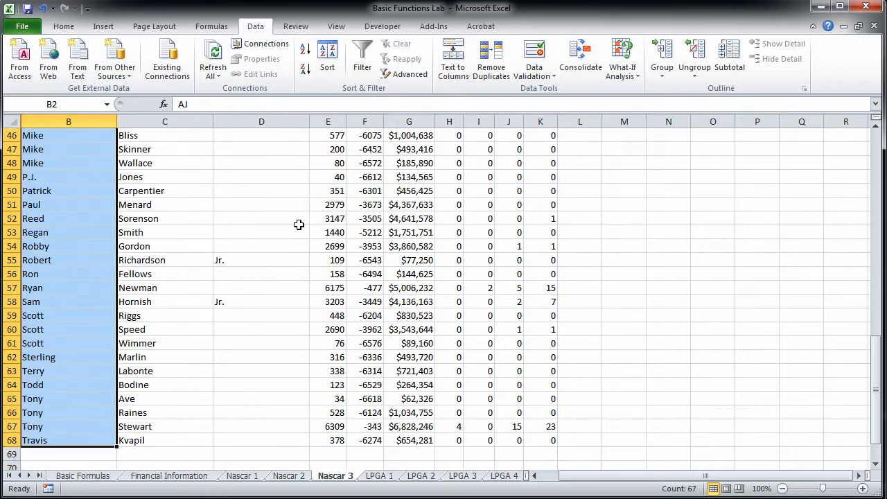
Step: Replace the DRIVER header in B1 with DRIVE FNAME for the first-name column
scroll(299, 224, up, 15)
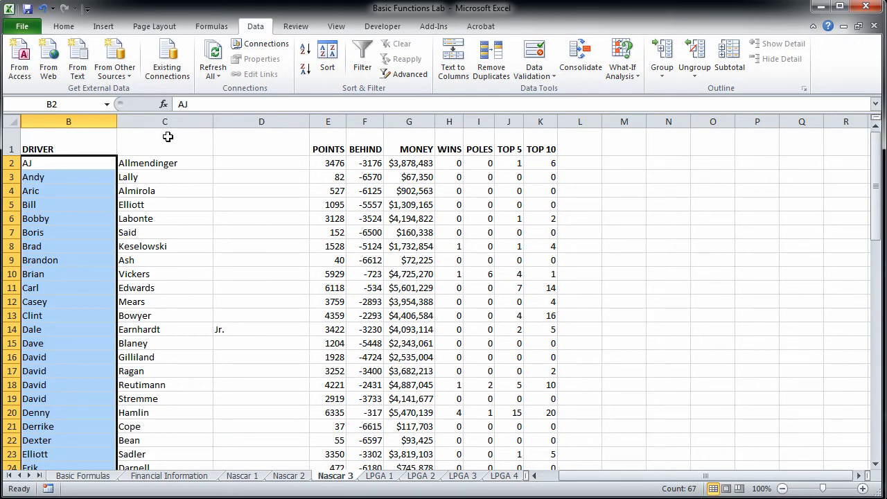
double_click(75, 141)
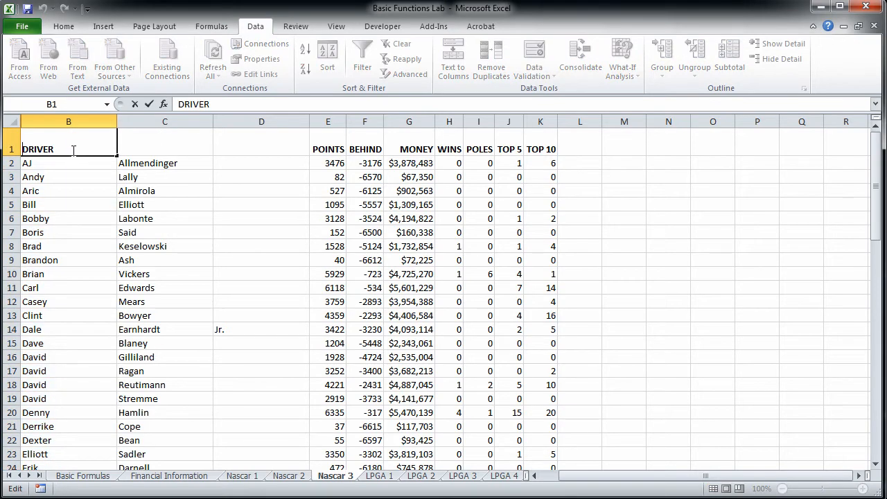
drag(72, 147, 8, 147)
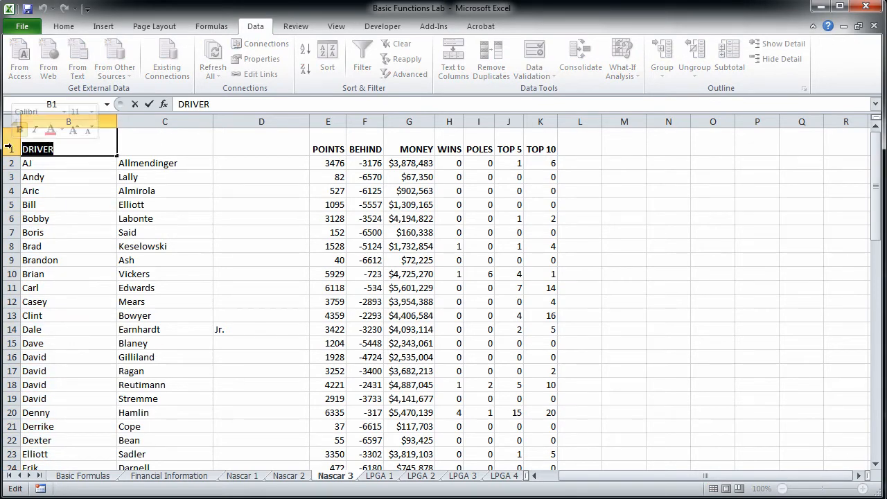
text(DRIVE F)
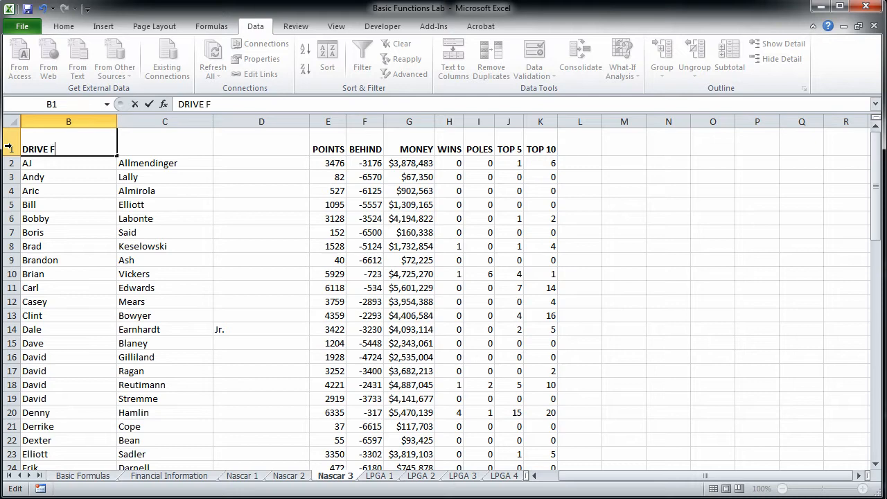
text(NAME)
key(Tab)
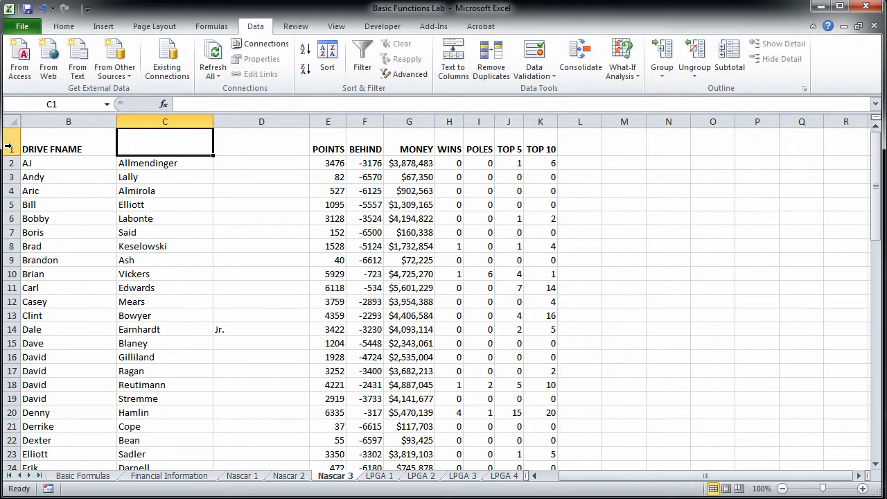
Step: Enter the header DRIVER LNAME in C1 and DRIVER JR. in D1
text(DRIVER L)
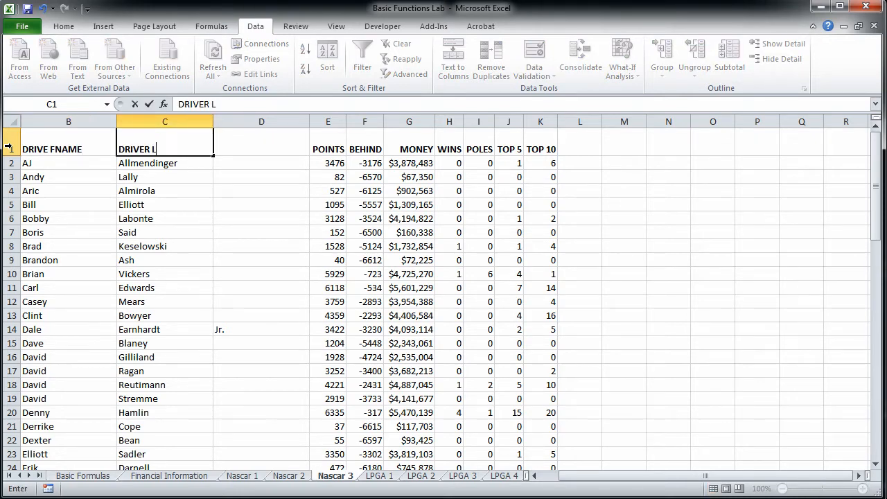
text(NAME)
key(Tab)
text(DRIVER)
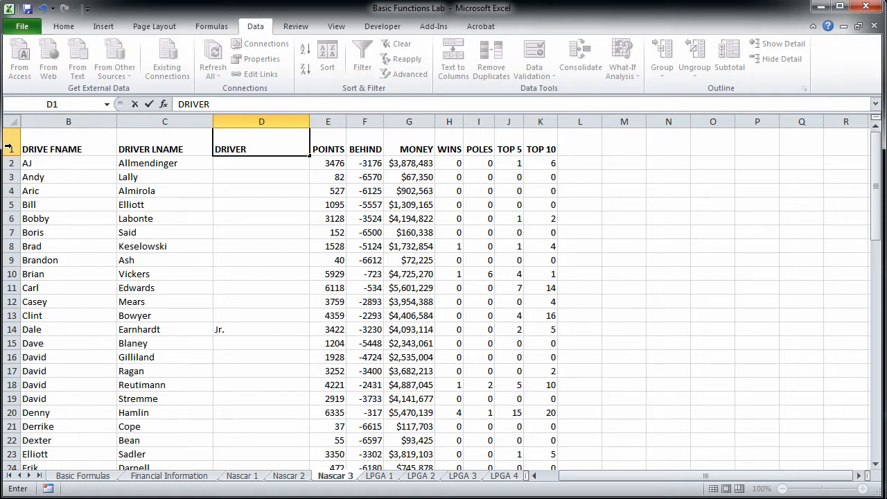
text(JR.)
click(666, 182)
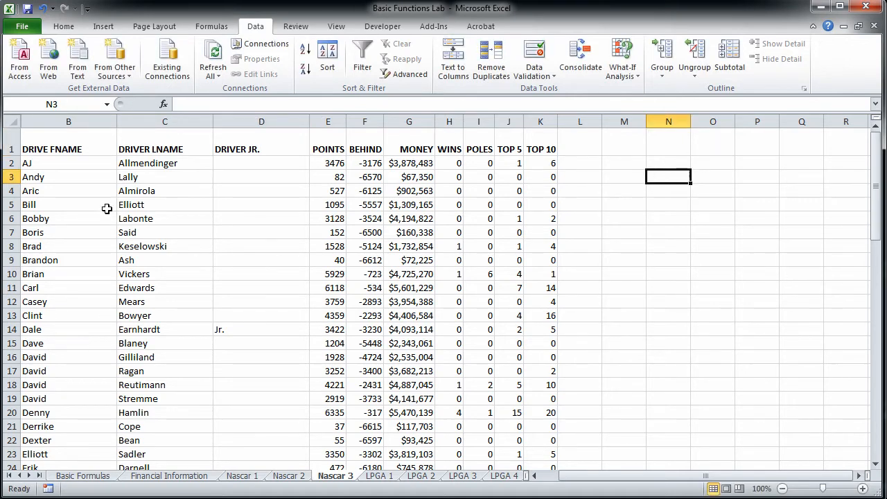
Step: Try sorting B1:K68 with column filters, DRIVER LNAME A to Z and TOP 10 largest to smallest, and remove the filters
scroll(626, 282, down, 8)
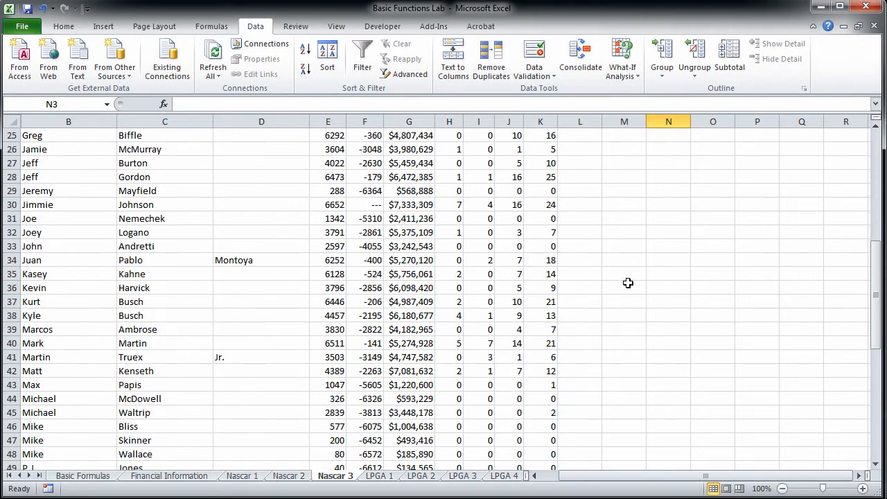
scroll(628, 283, down, 11)
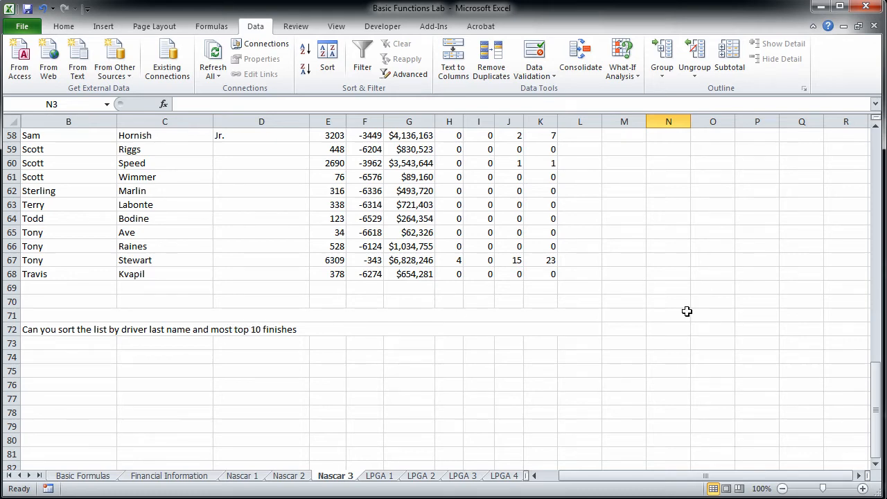
scroll(686, 311, up, 19)
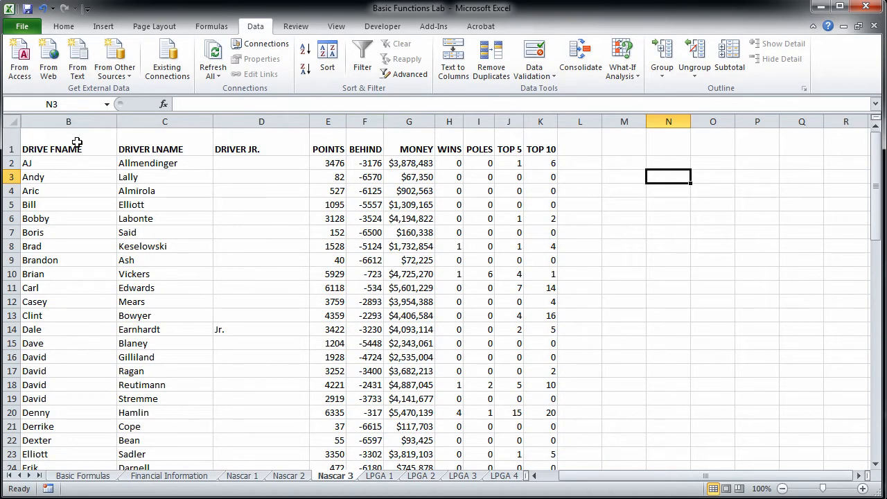
drag(74, 145, 547, 438)
click(360, 60)
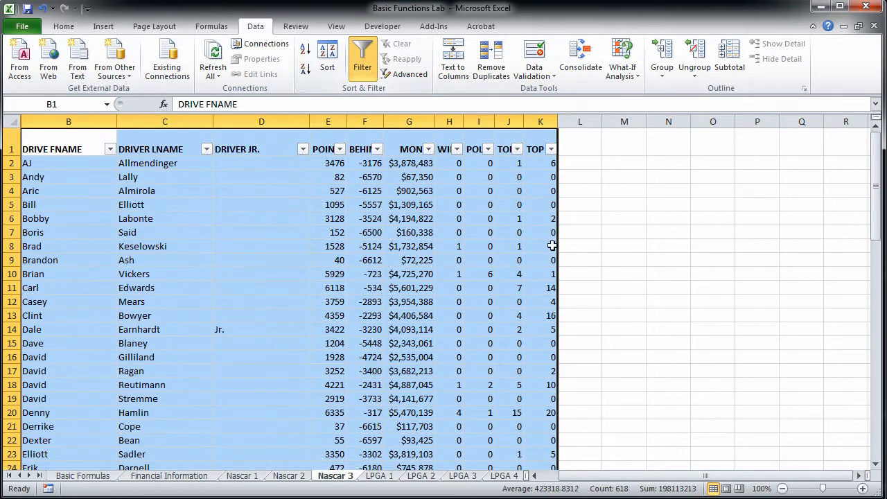
click(206, 149)
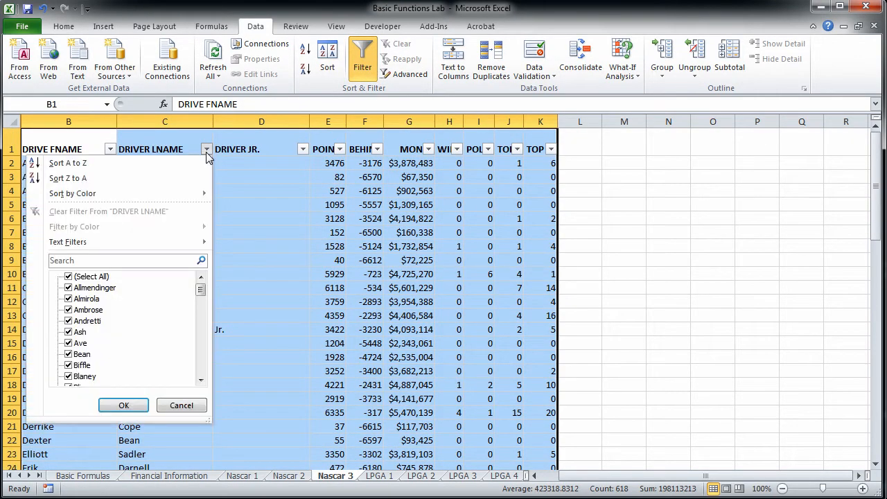
click(145, 163)
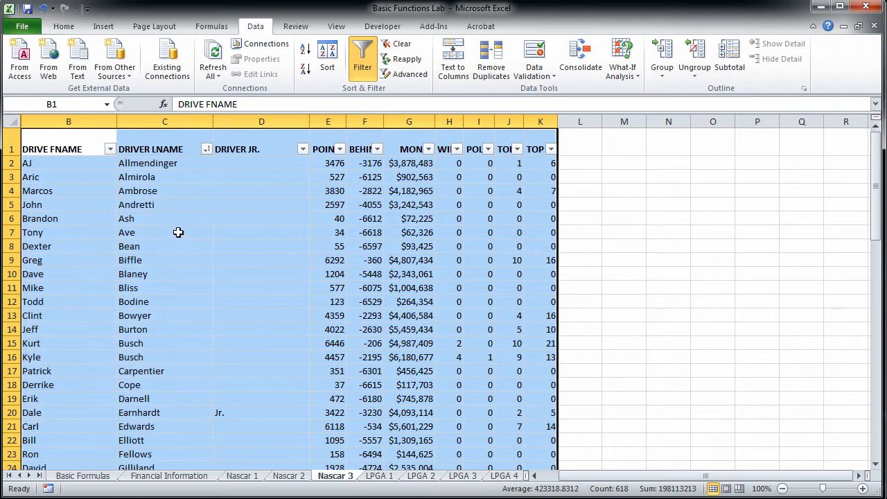
click(551, 149)
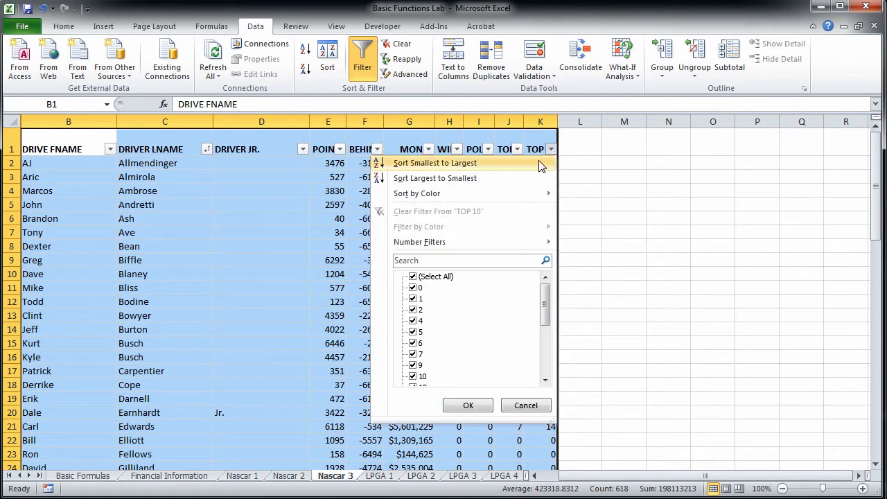
click(496, 179)
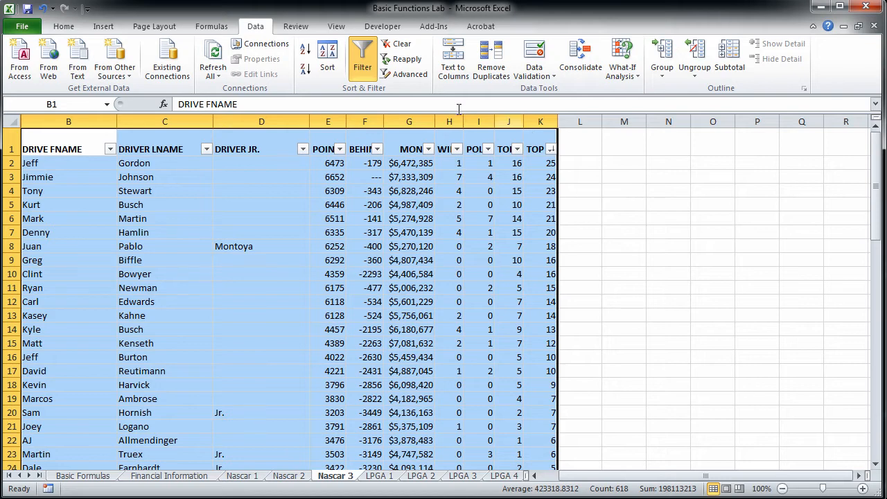
click(362, 64)
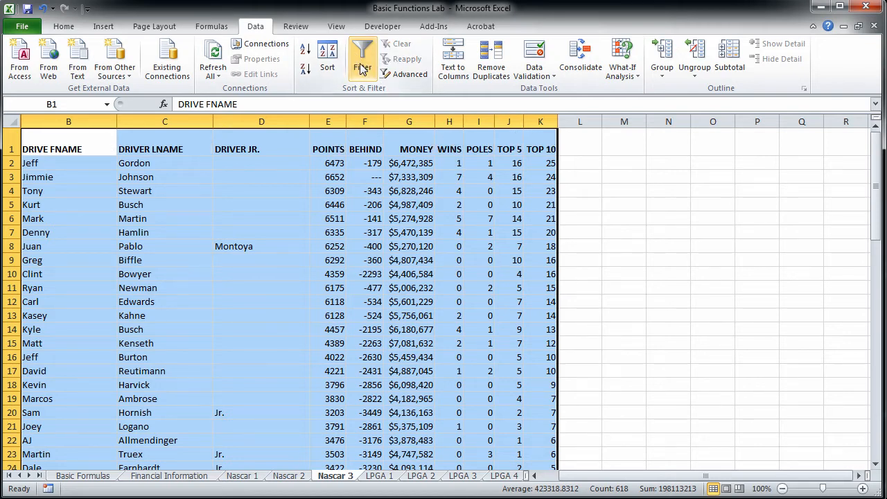
Step: Sort the driver table with two levels: DRIVER LNAME from A to Z, then TOP 10 from largest to smallest
scroll(621, 227, down, 11)
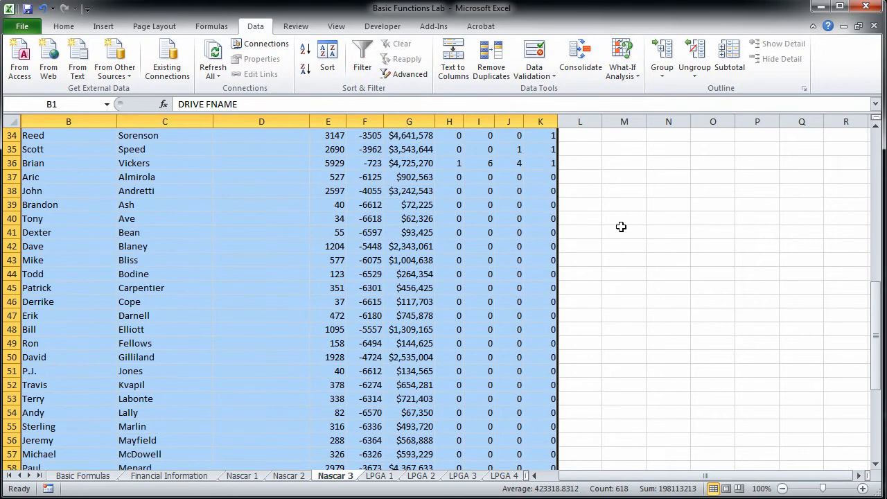
scroll(621, 226, down, 7)
scroll(621, 227, up, 18)
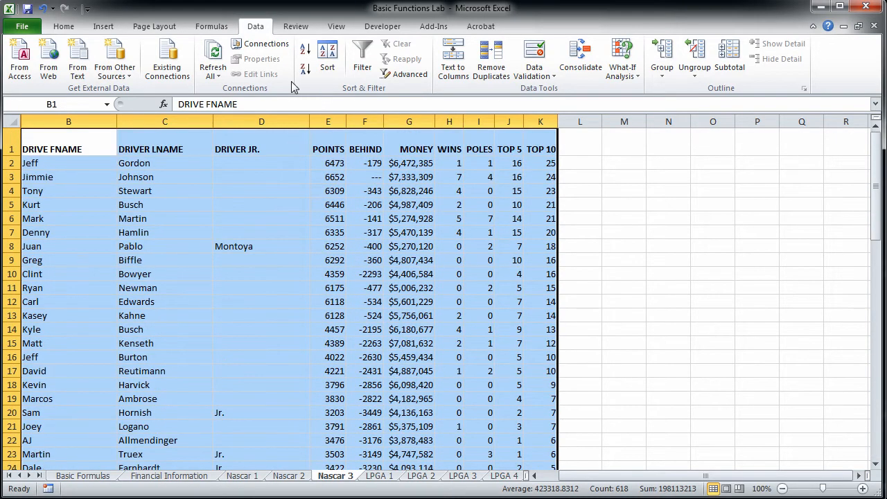
click(327, 70)
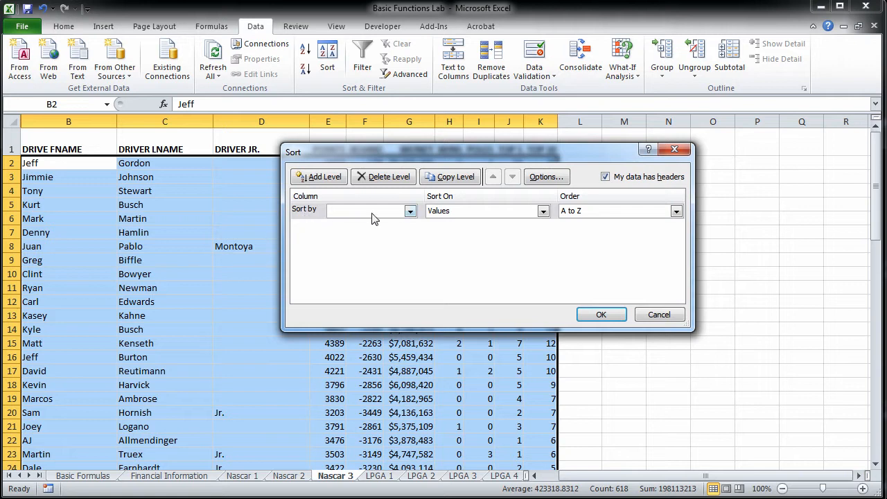
click(410, 211)
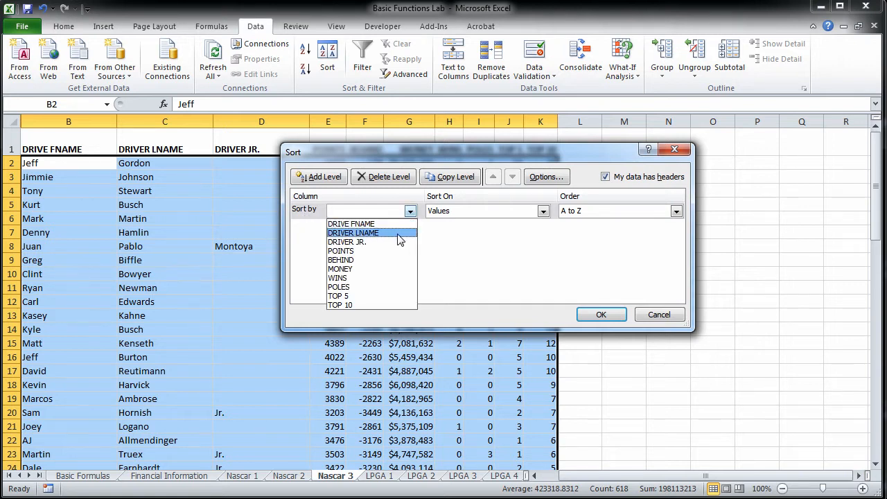
click(357, 233)
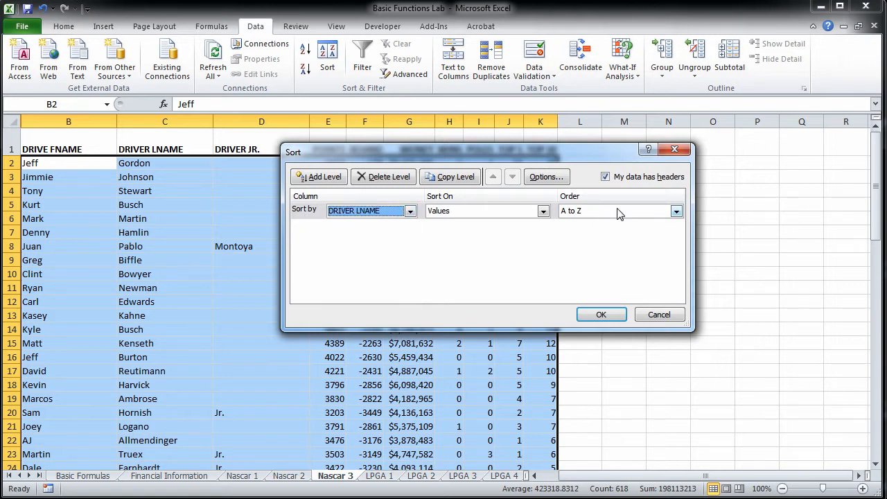
click(320, 179)
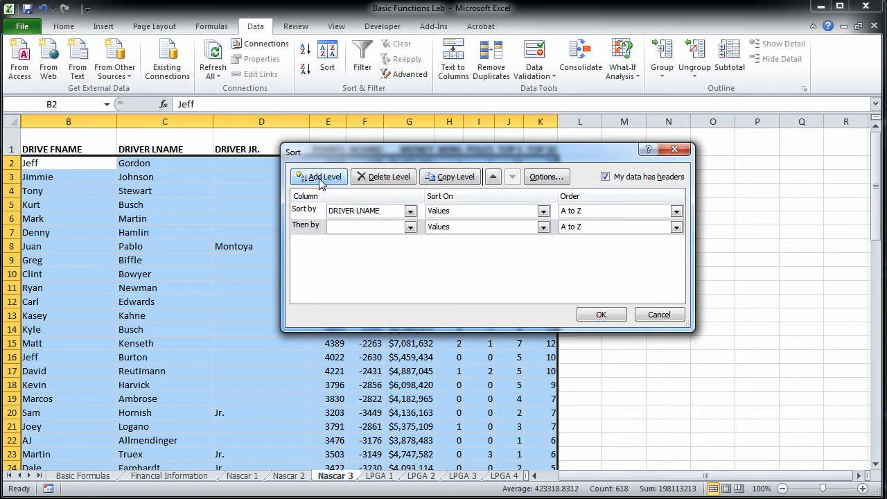
click(410, 228)
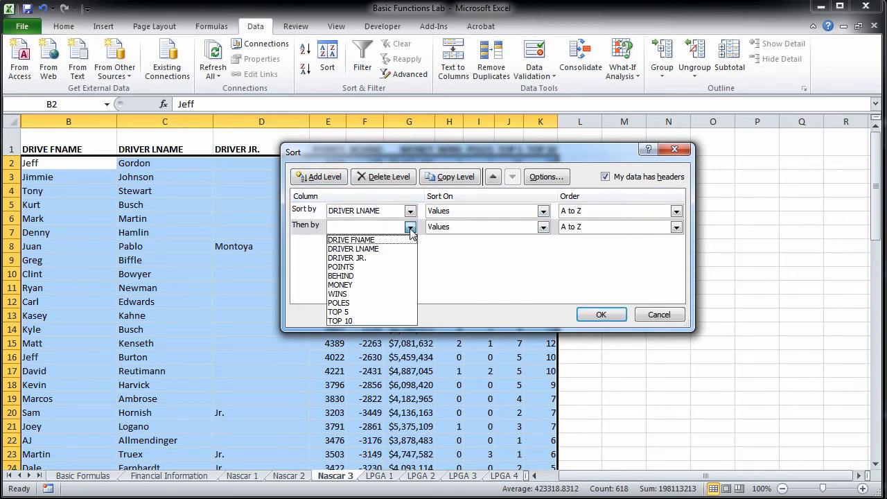
click(393, 320)
click(675, 228)
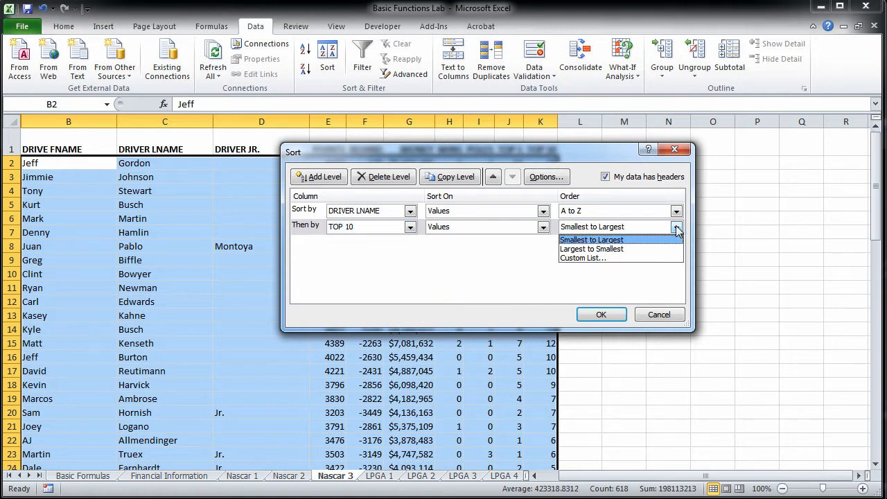
click(640, 252)
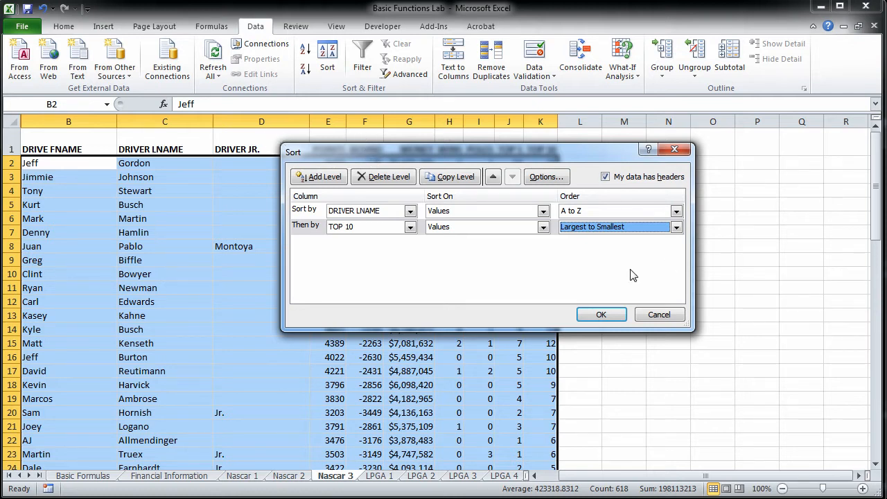
click(612, 319)
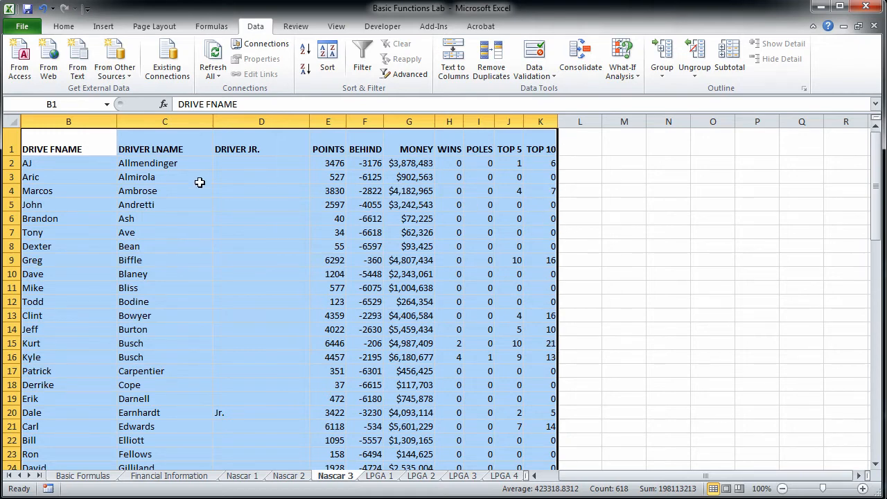
Step: Review the table's sort levels without changing them, and check the sorted rows against the instruction in row 72
click(327, 67)
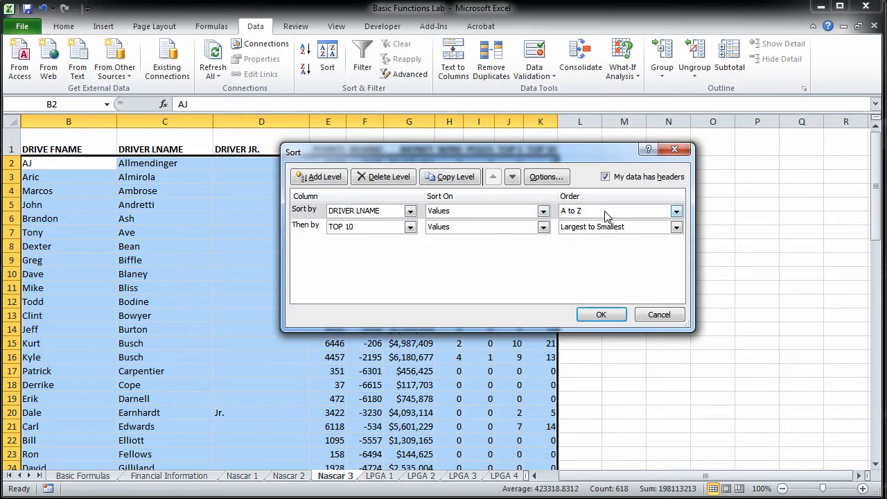
click(656, 315)
scroll(715, 294, down, 11)
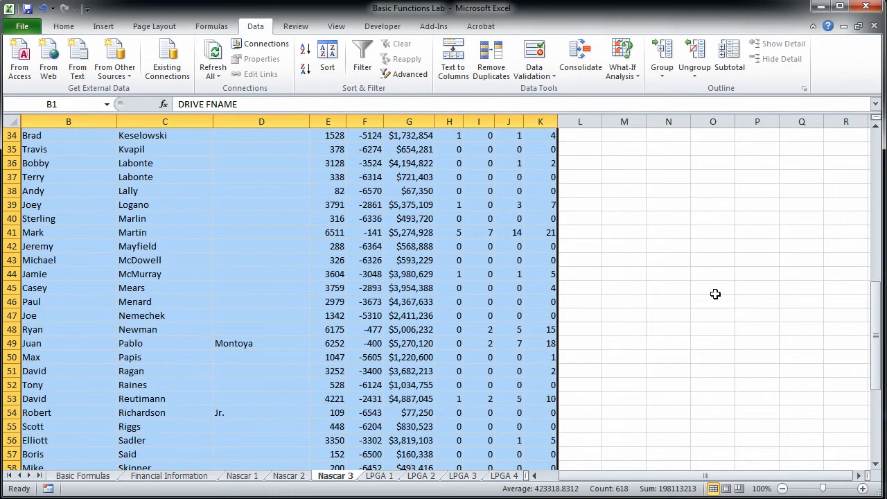
scroll(715, 293, down, 5)
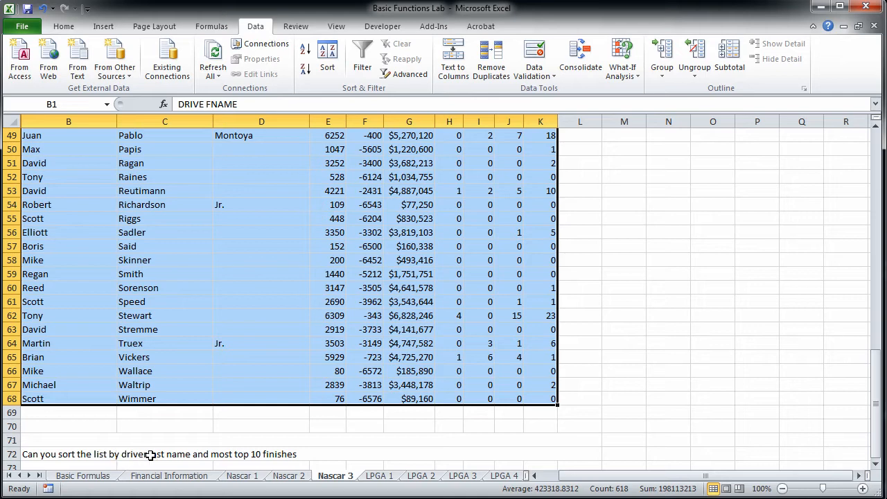
scroll(688, 331, up, 5)
scroll(689, 331, up, 11)
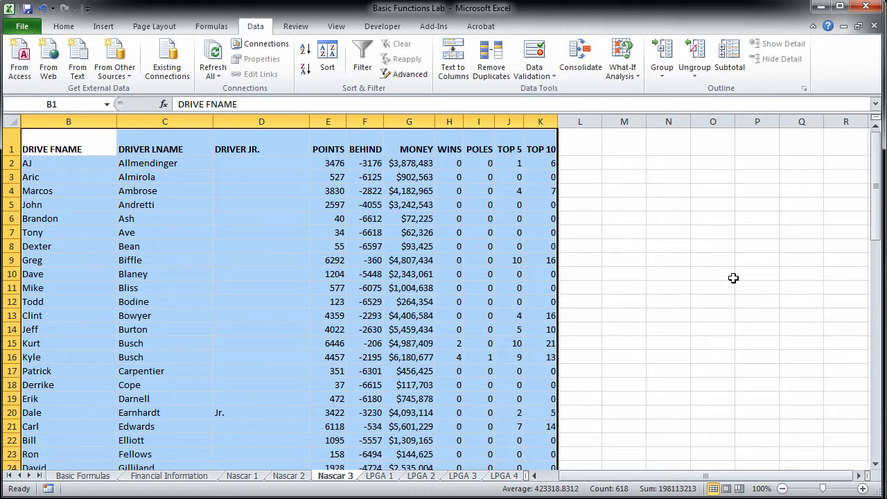
scroll(733, 277, down, 1)
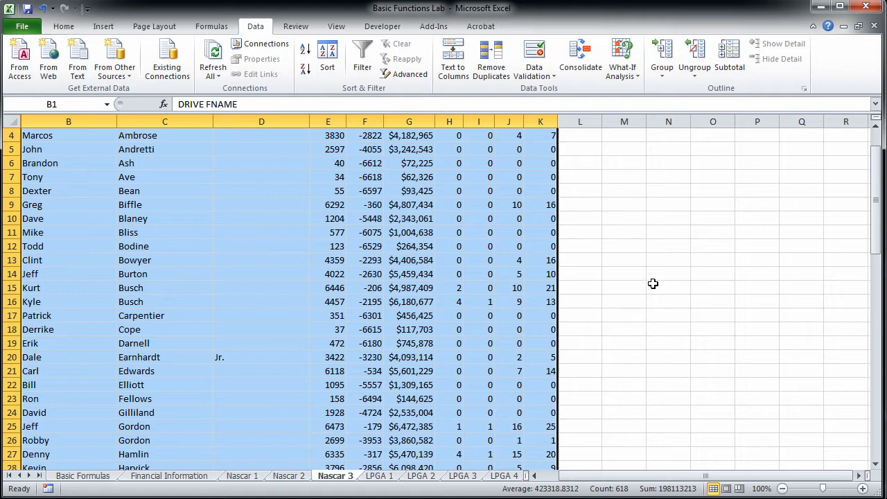
Step: Open the LPGA 1 sheet and examine its columns and the instruction in row 82
click(379, 476)
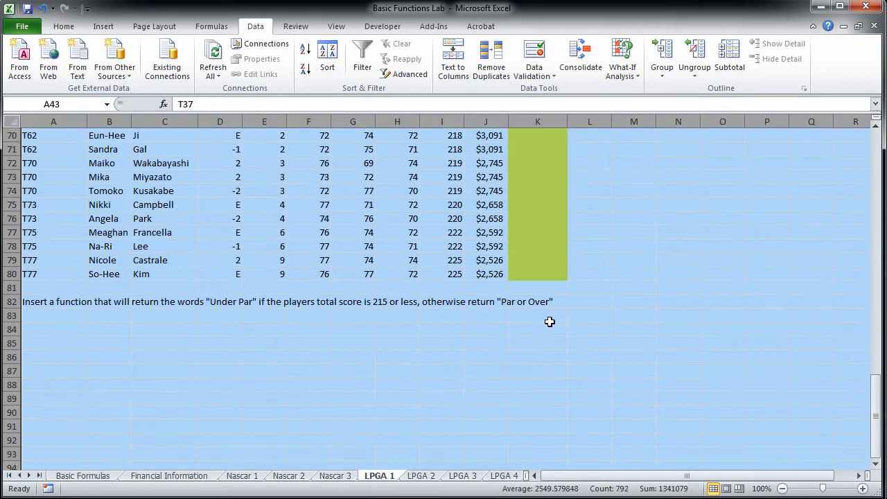
scroll(604, 281, up, 20)
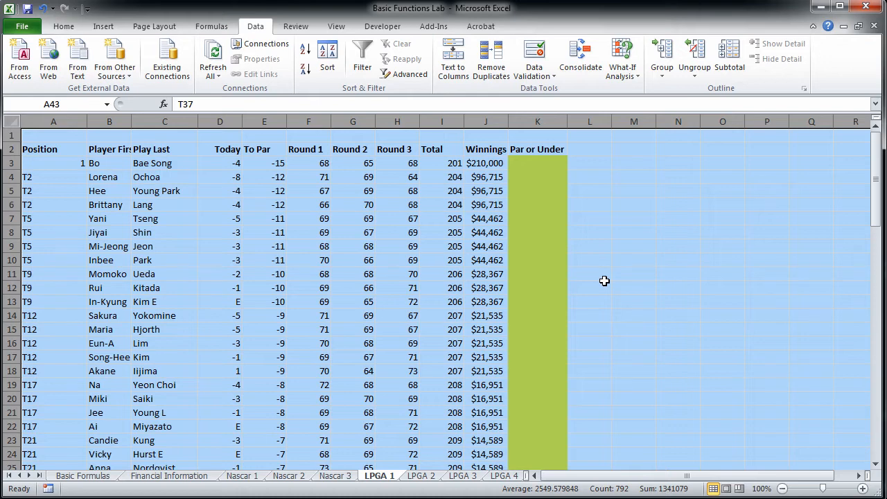
scroll(604, 281, down, 20)
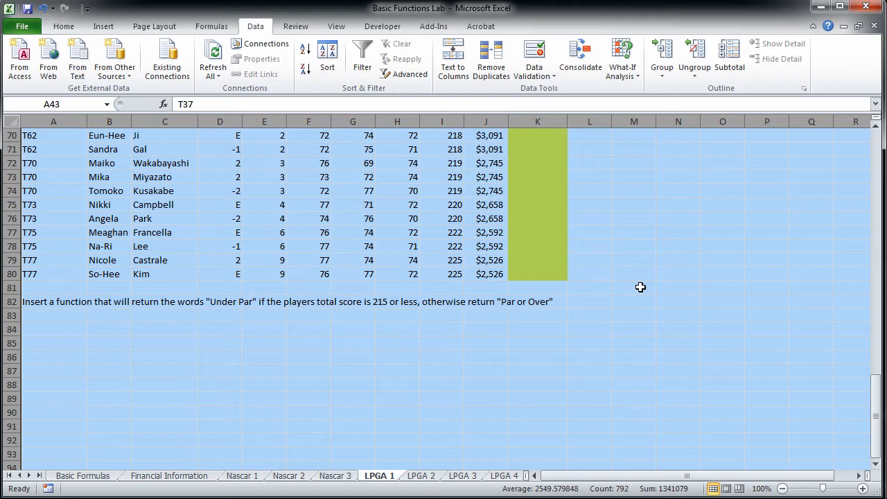
Step: Start an IF function in K3, under Par or Under, with the logical test I3<215 on the player's total score
scroll(640, 287, up, 20)
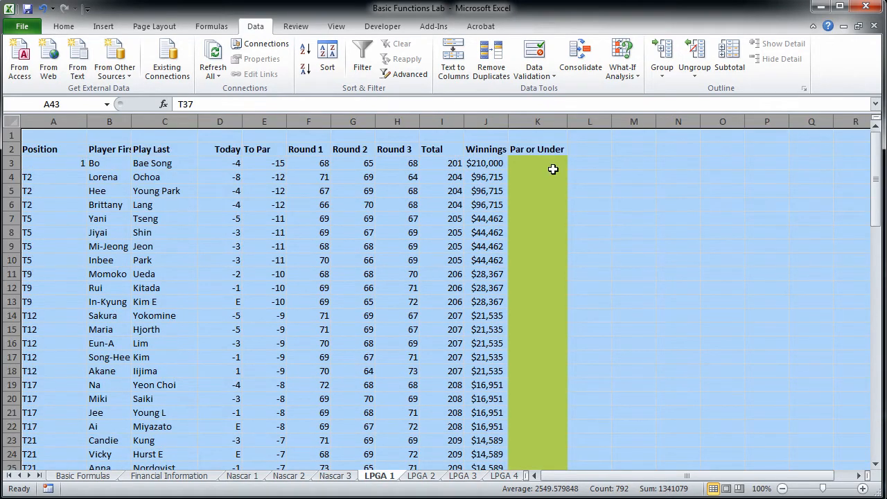
scroll(644, 227, down, 20)
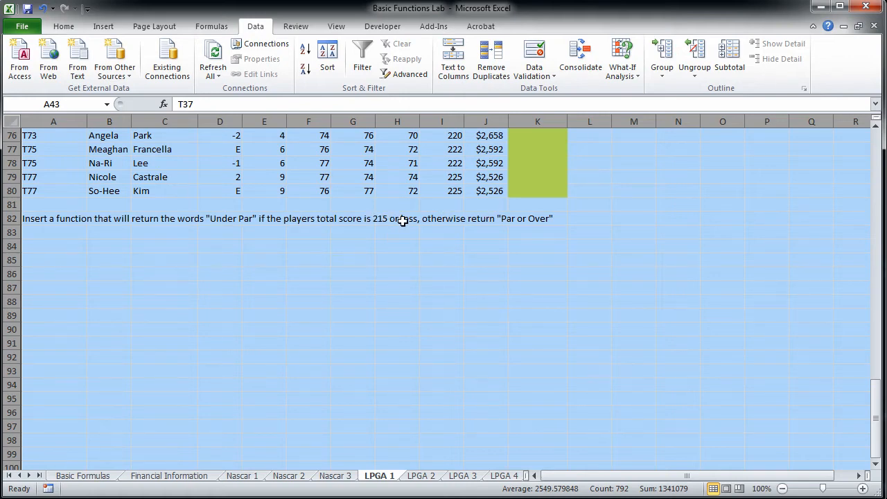
scroll(637, 246, up, 20)
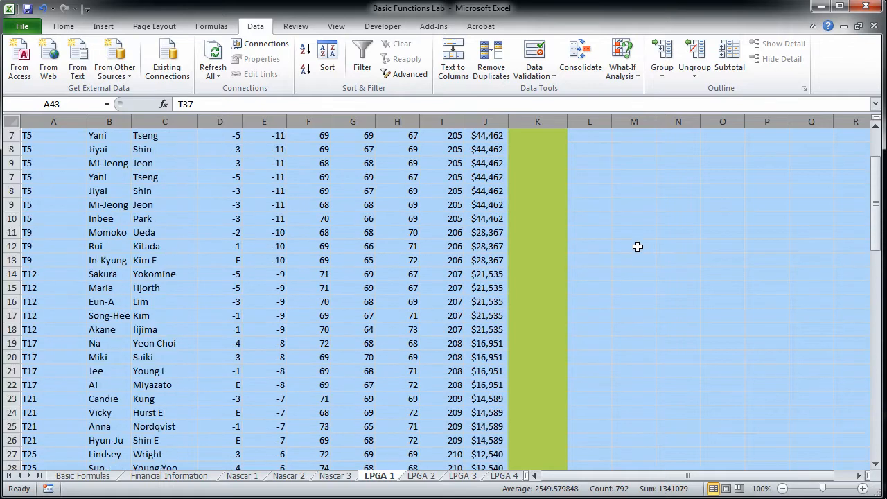
scroll(637, 246, up, 2)
click(532, 165)
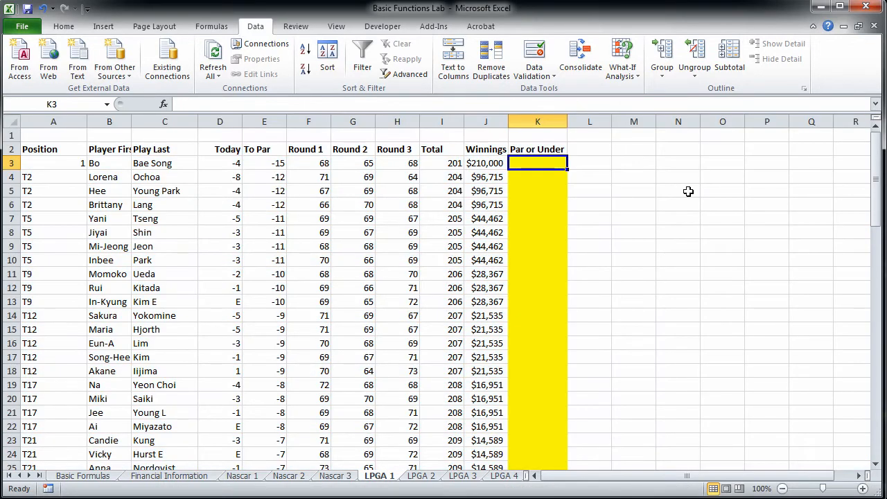
text(=IF)
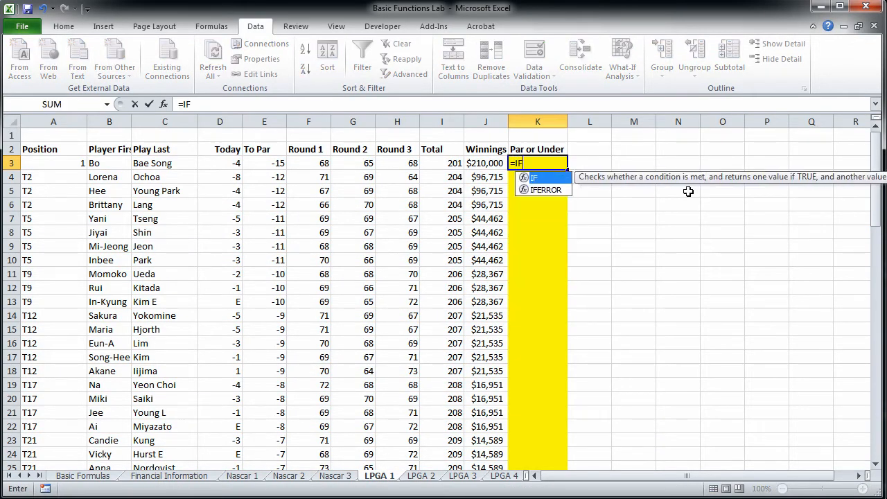
text(()
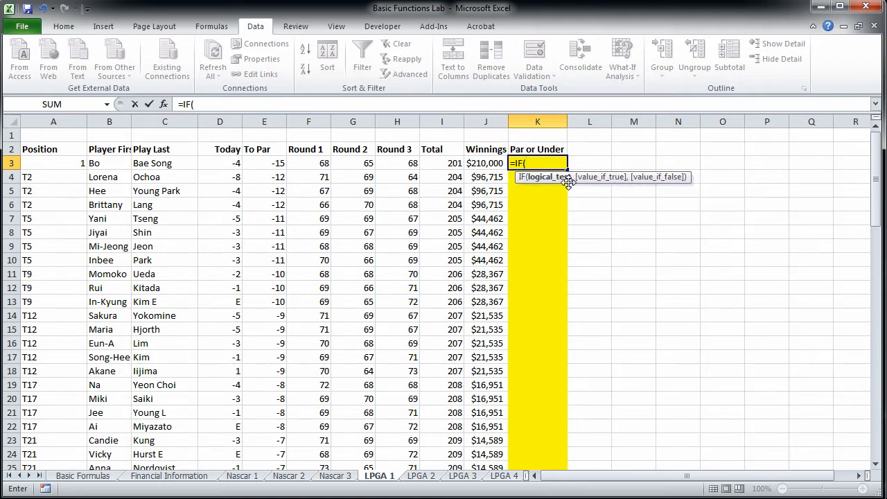
click(444, 164)
scroll(648, 328, down, 9)
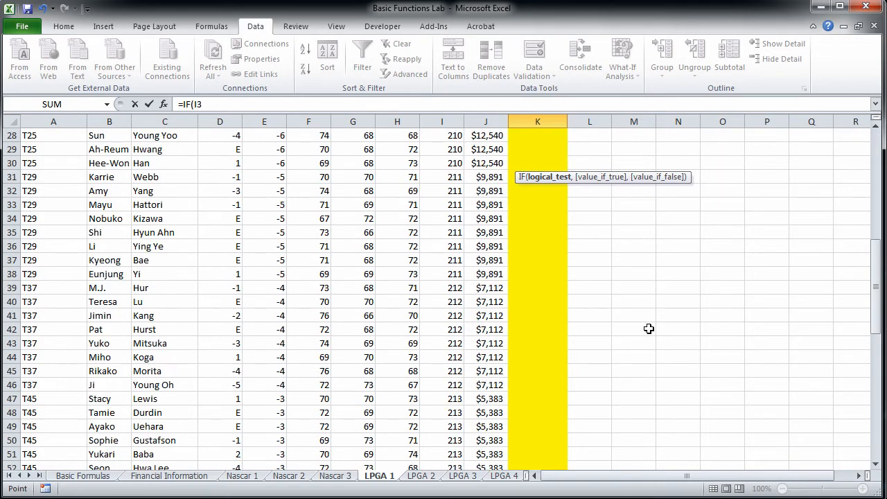
scroll(648, 329, down, 12)
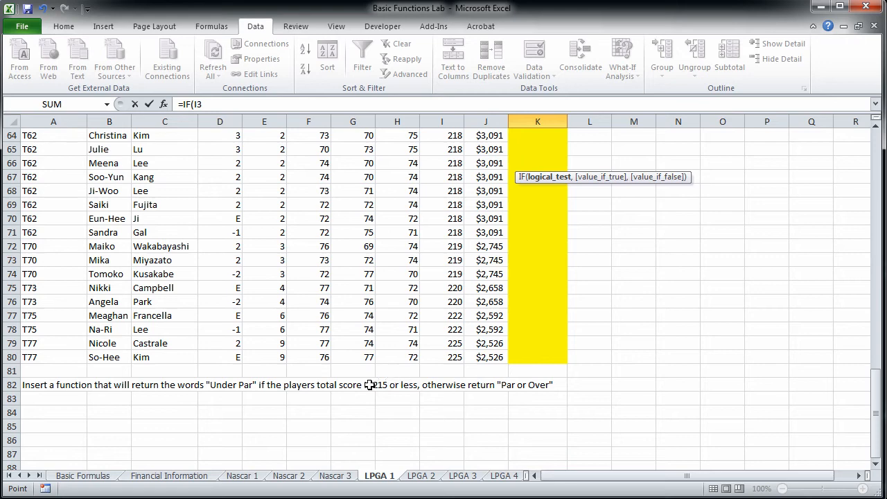
scroll(713, 318, up, 20)
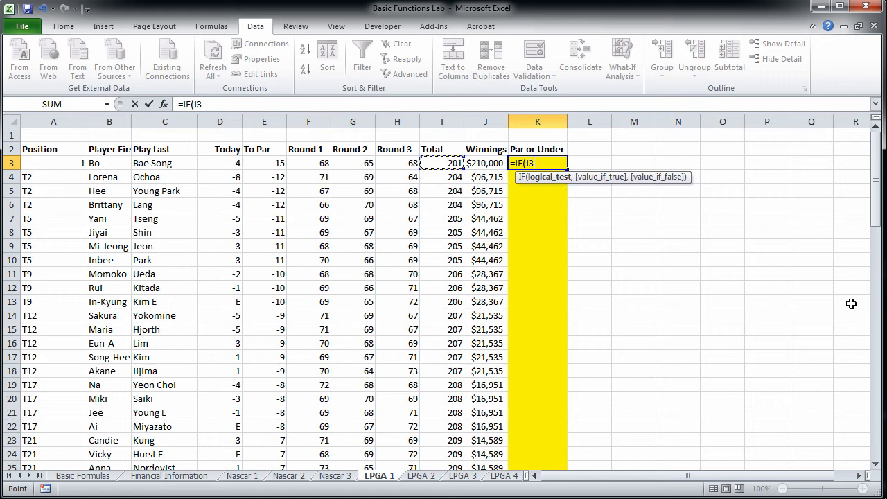
text(<215)
Step: Recheck the instruction in row 82 and add an equals sign to K3's logical test so it reads I3=<215
scroll(851, 304, down, 20)
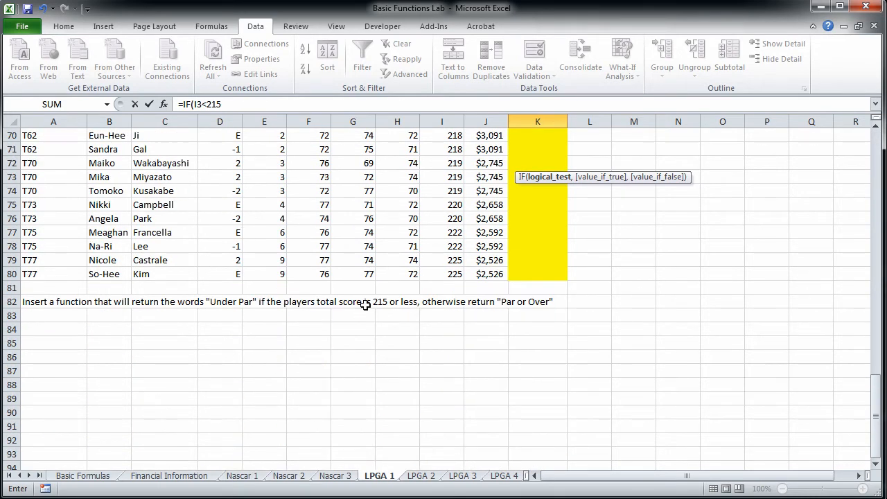
scroll(737, 304, up, 20)
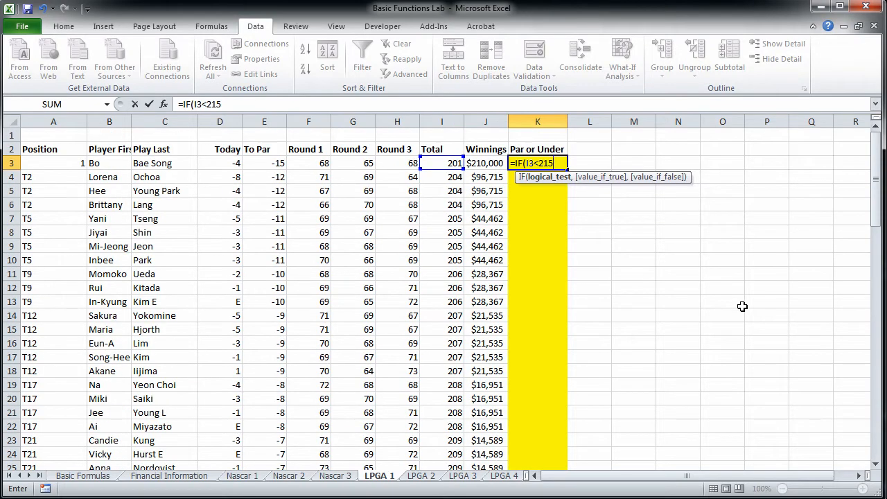
click(535, 162)
text(=)
Step: Add the IF results in K3: "Under Par" if the test is true and "Par or Over" if it is false
scroll(680, 215, down, 19)
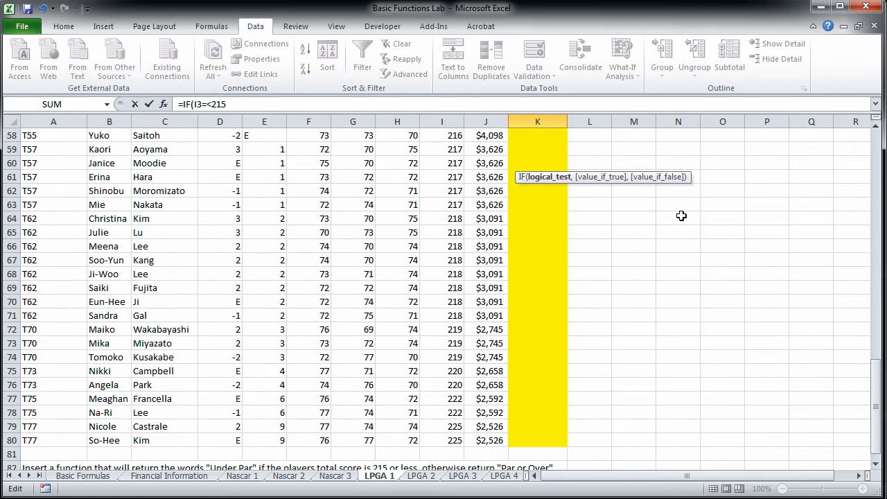
scroll(681, 216, down, 4)
scroll(681, 216, up, 1)
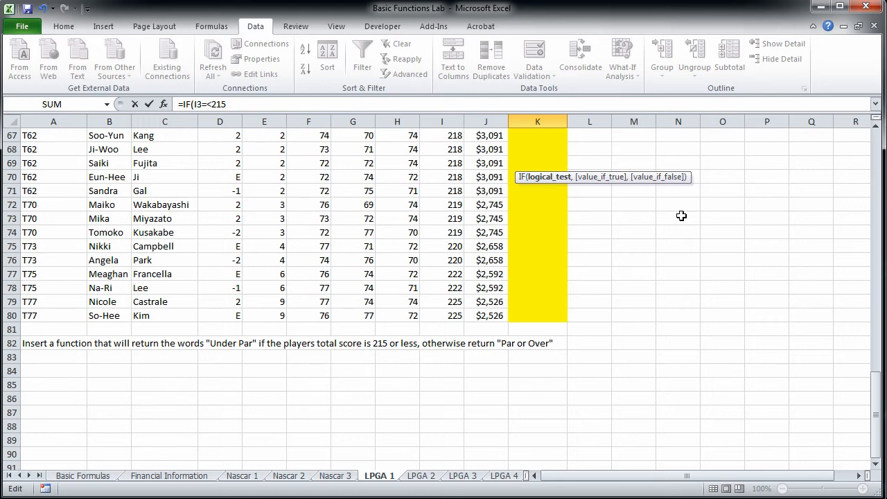
scroll(681, 216, up, 20)
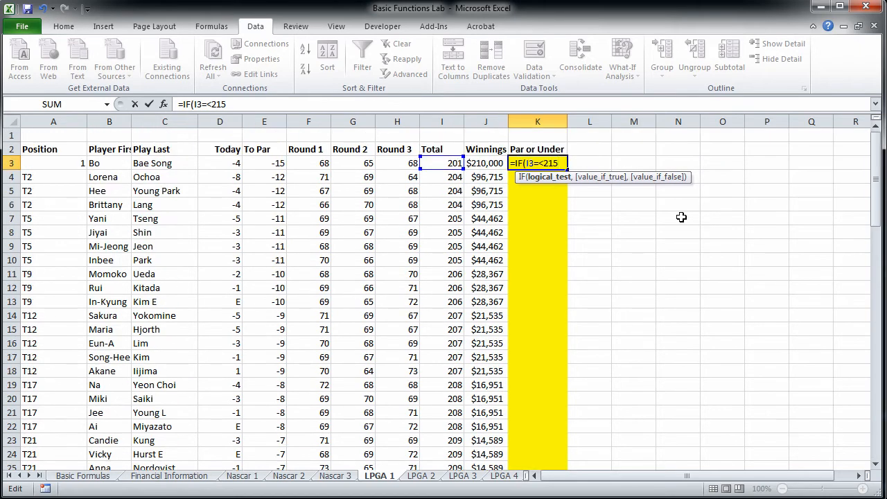
text(,"Under Par)
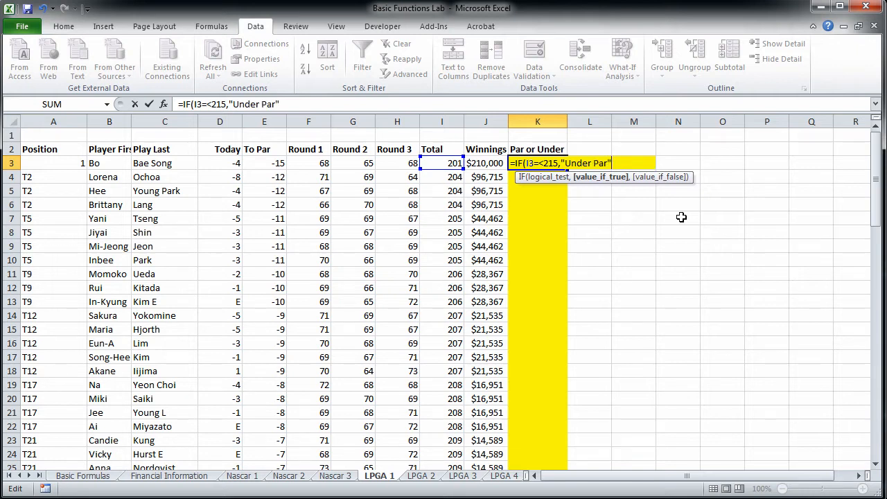
text(, "Par)
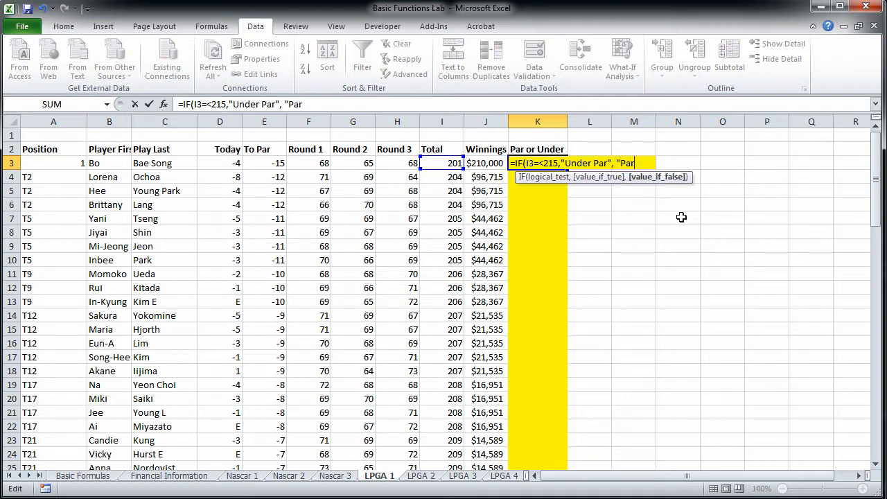
text( or Over)
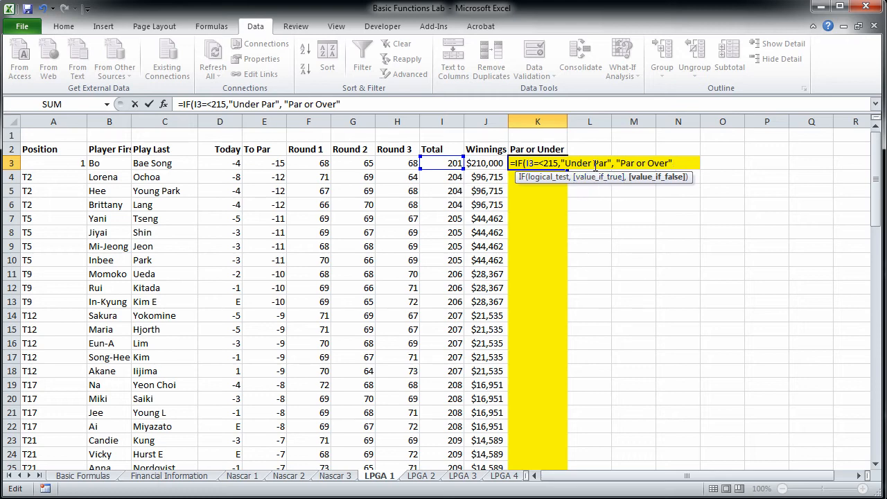
Step: Compare the K3 formula with the row 82 instruction and enter it, accepting the proposed correction to I3<=215 with a closing parenthesis
scroll(740, 251, down, 20)
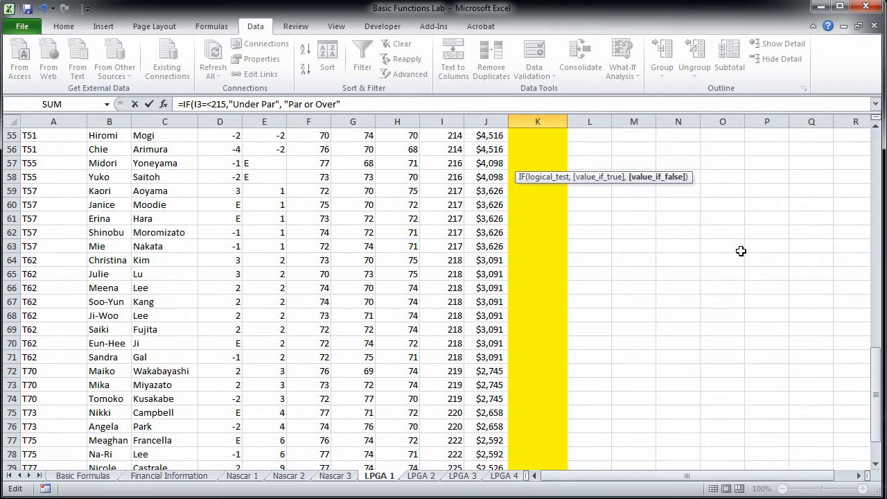
scroll(741, 251, up, 3)
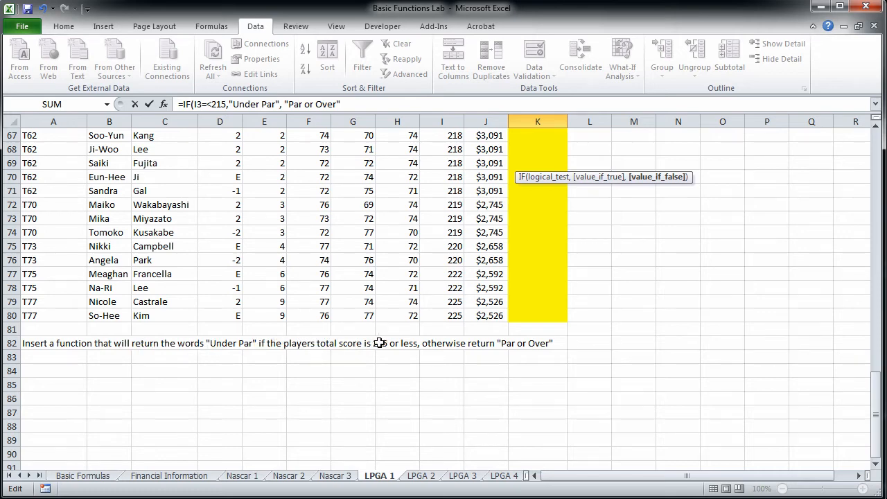
scroll(660, 327, up, 8)
scroll(661, 327, up, 14)
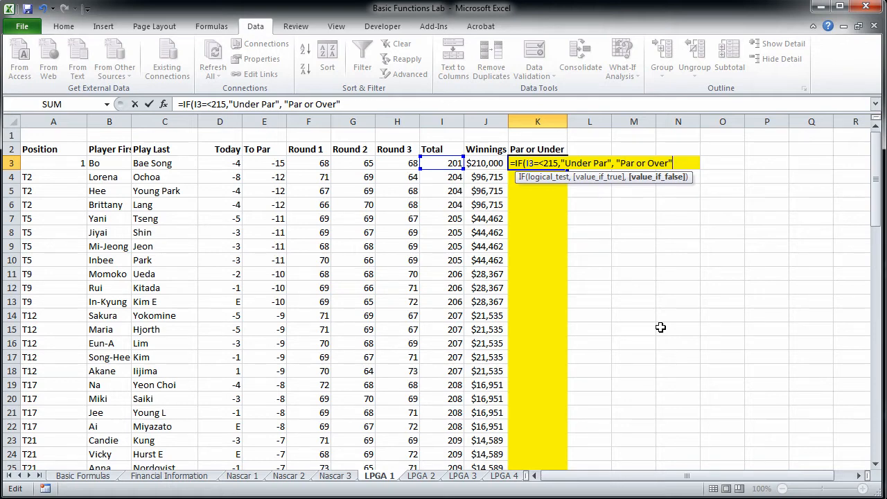
key(Return)
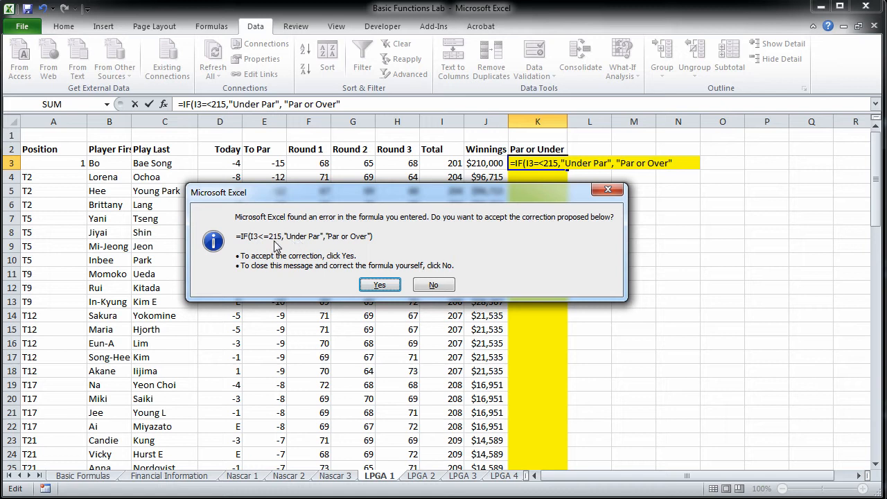
click(378, 284)
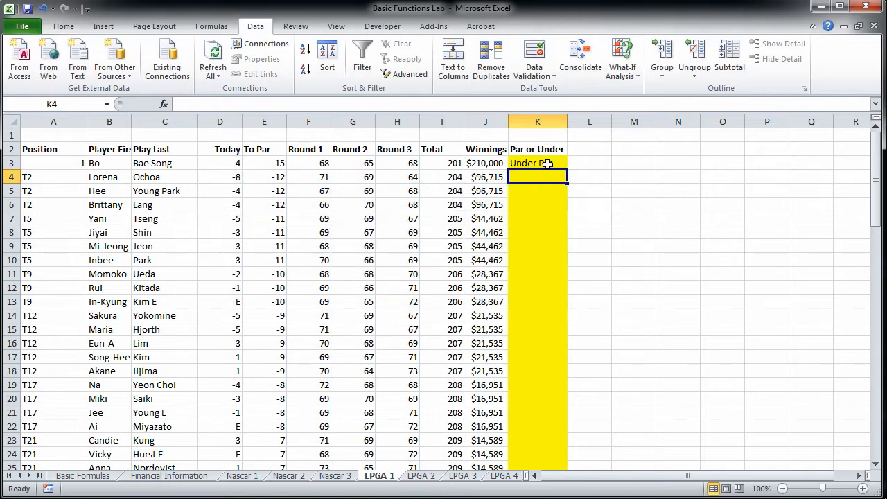
Step: Fill the K3 formula down to K80, and check the copied formula and the results against the Total column
click(547, 164)
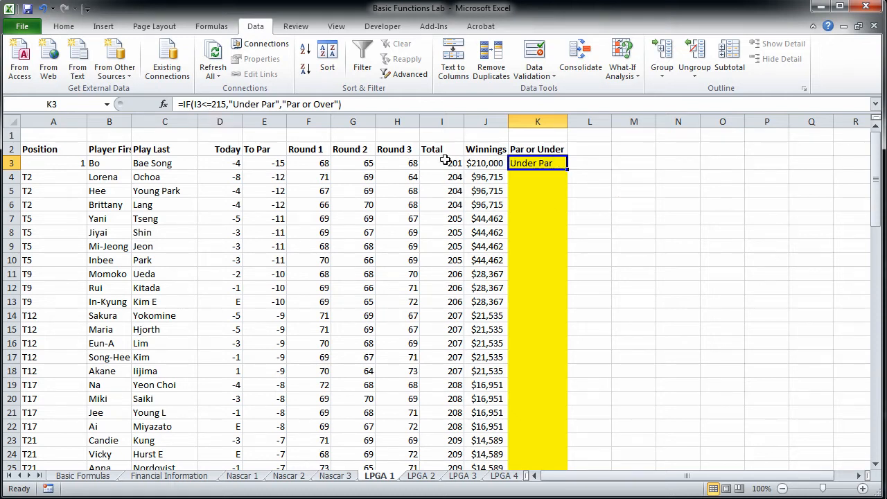
drag(566, 170, 548, 444)
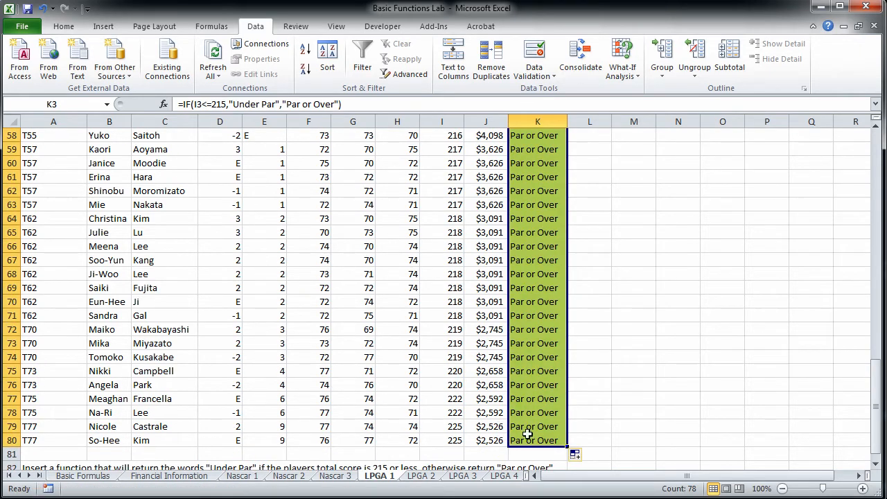
click(529, 440)
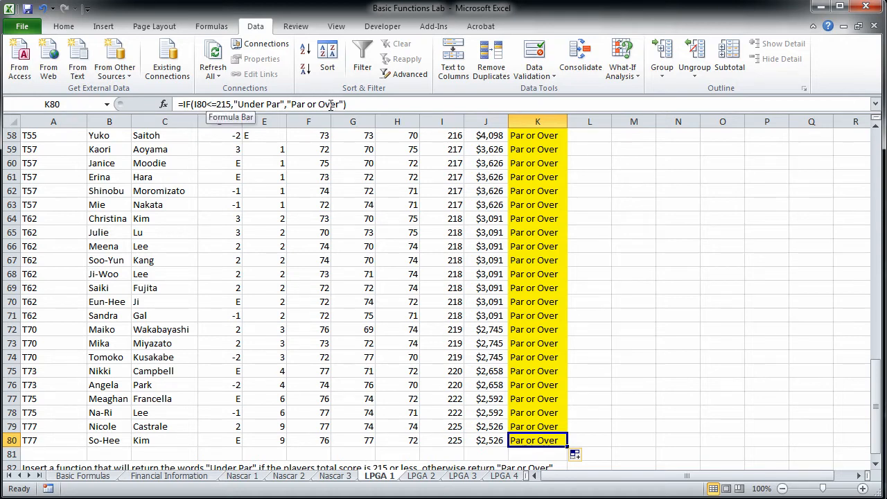
scroll(676, 288, up, 3)
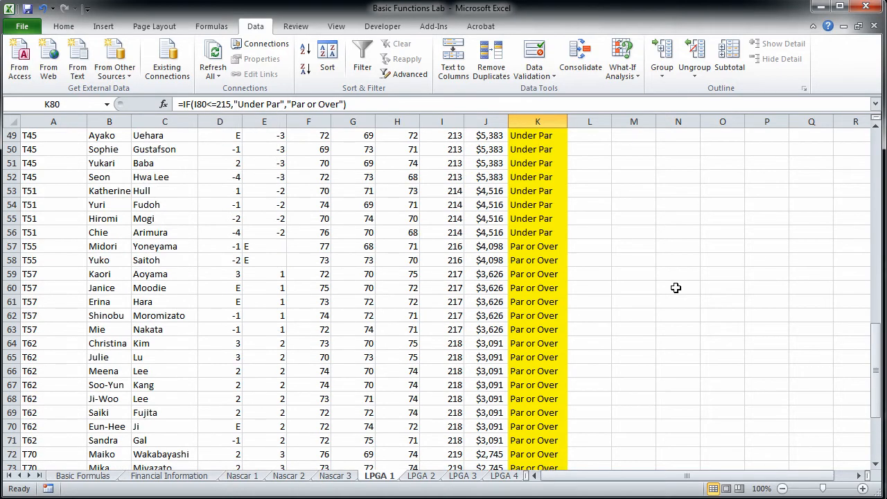
scroll(676, 287, up, 1)
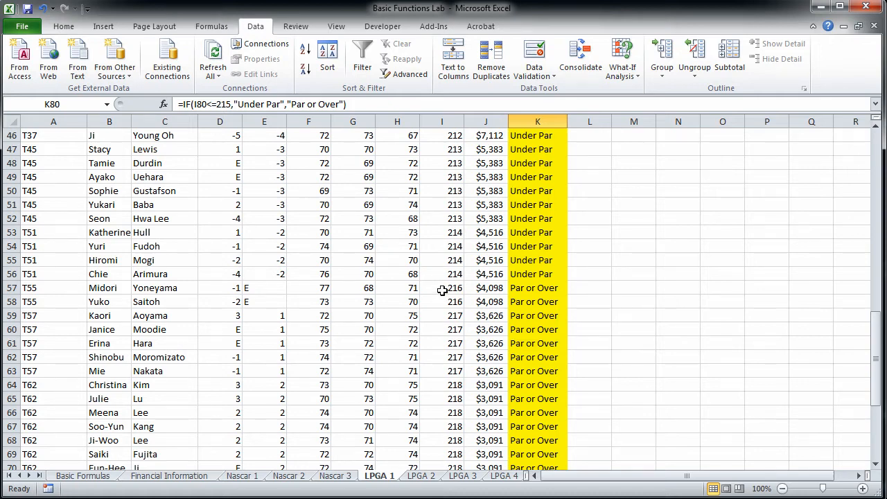
Step: Open the LPGA 2 sheet, read the instruction in row 82, and find an "E" entry in the Today column
click(420, 476)
scroll(654, 330, down, 1)
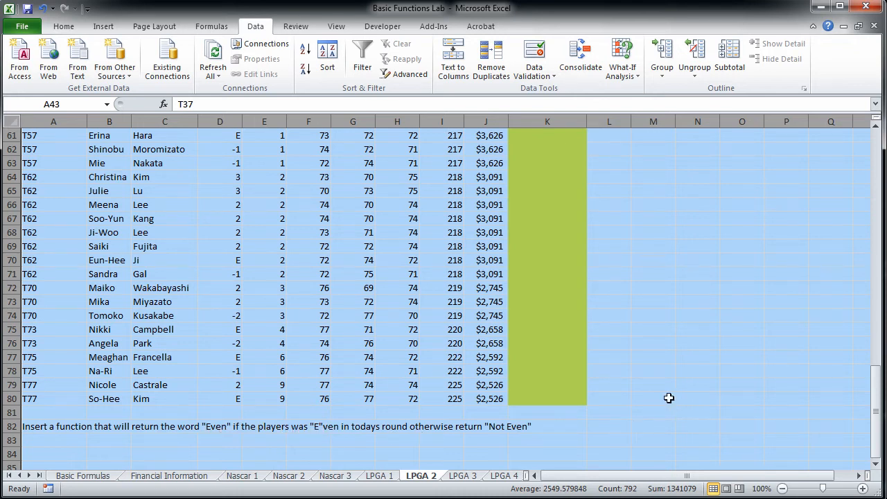
scroll(668, 394, up, 19)
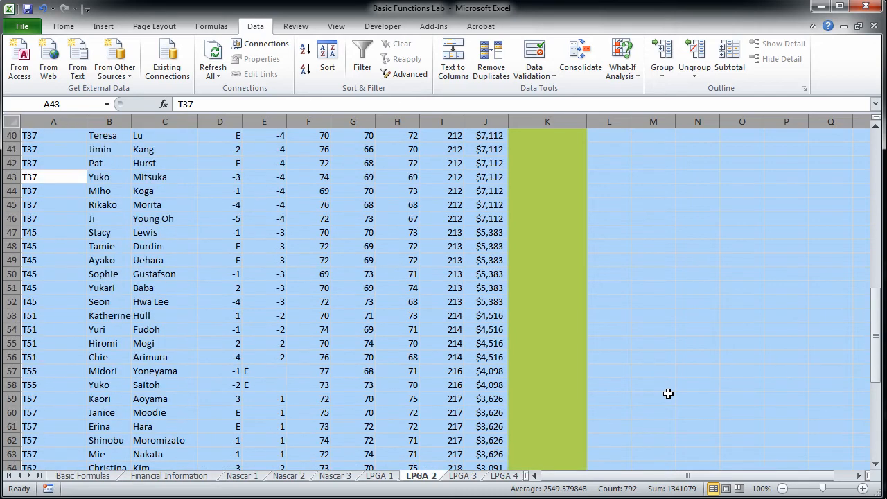
scroll(667, 394, up, 1)
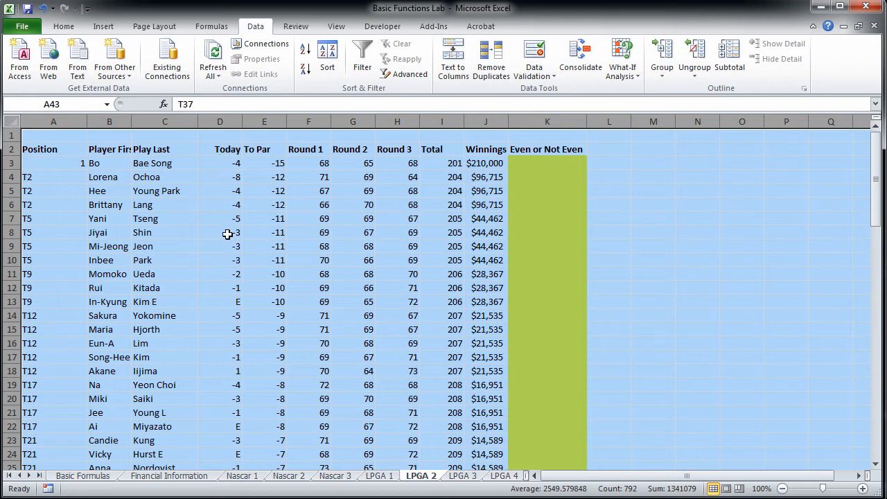
click(223, 300)
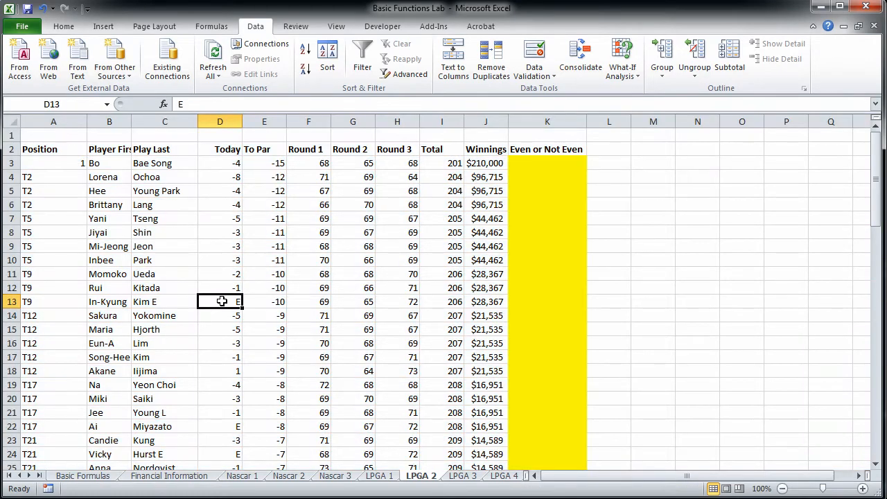
Step: Start an IF function in K3 that tests whether today's score in D3 equals "E"
click(554, 166)
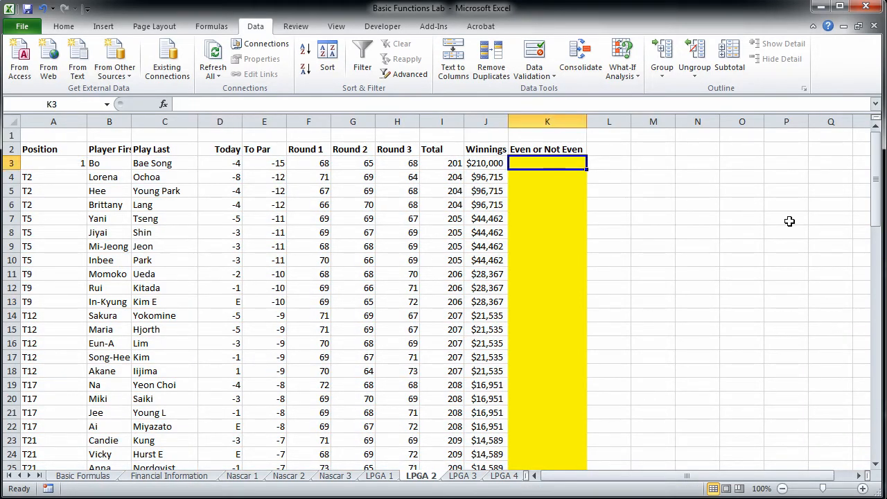
text(=IF)
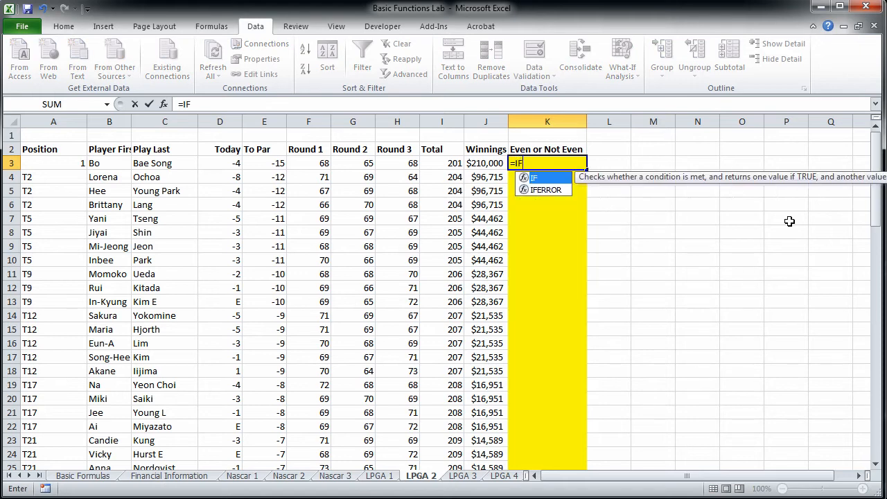
click(230, 165)
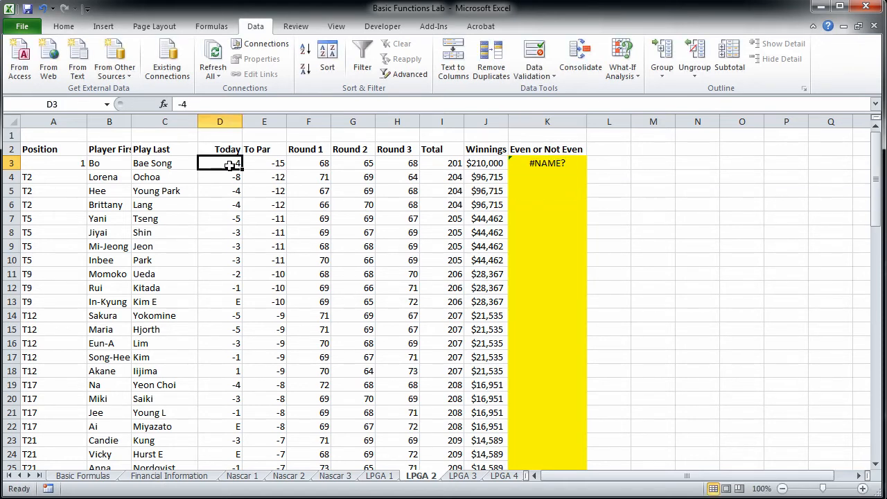
click(544, 161)
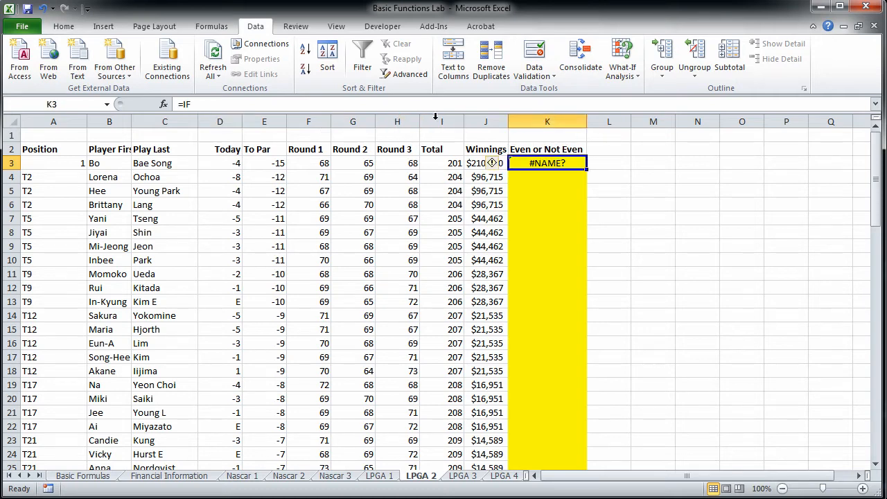
click(253, 105)
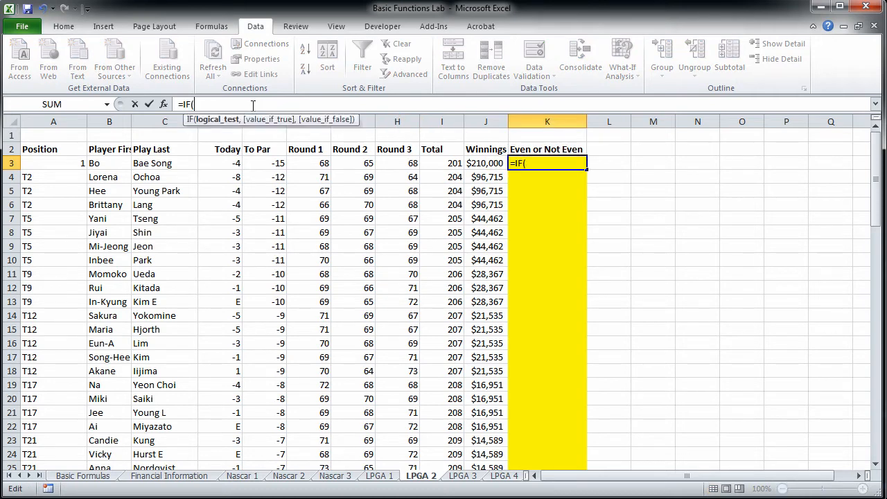
click(227, 163)
text(="E)
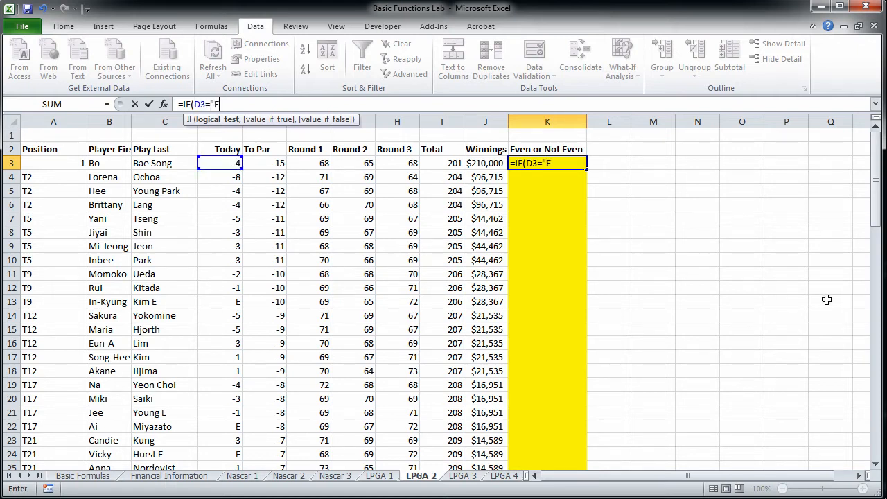
text(",)
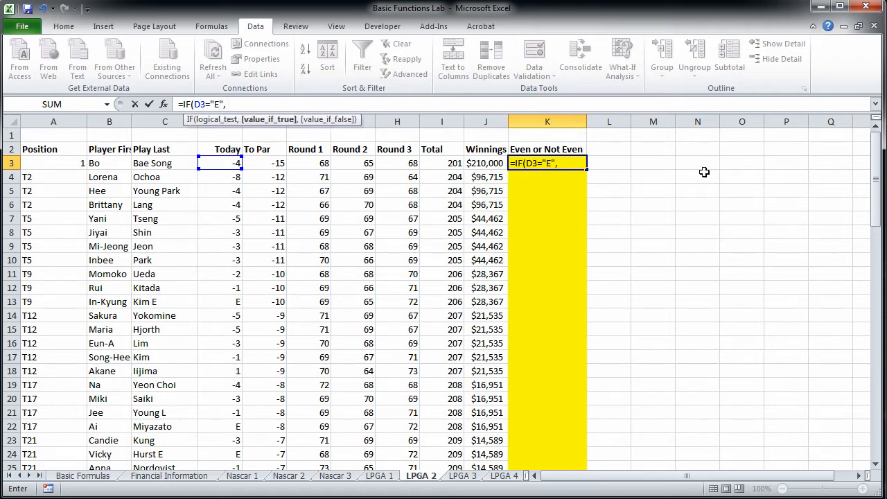
Step: Complete the K3 formula with "Even" if the test is true and "Not Even" if it is false
click(704, 172)
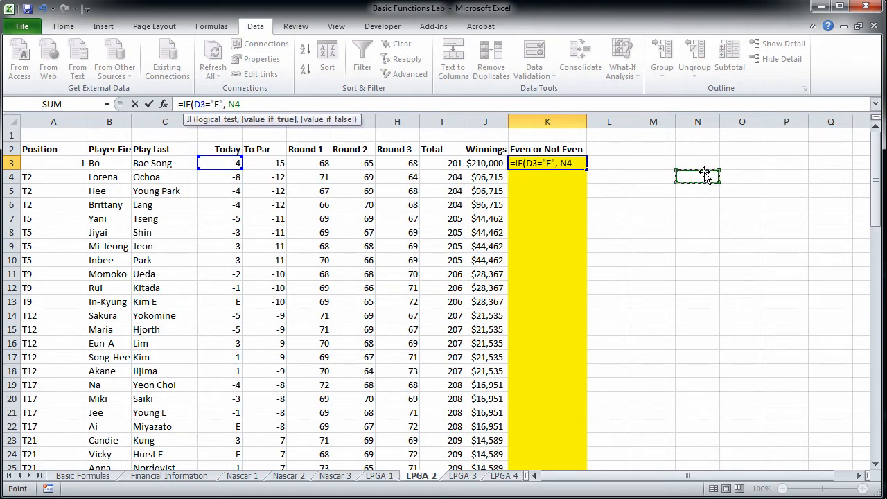
drag(581, 163, 561, 163)
text("Ev)
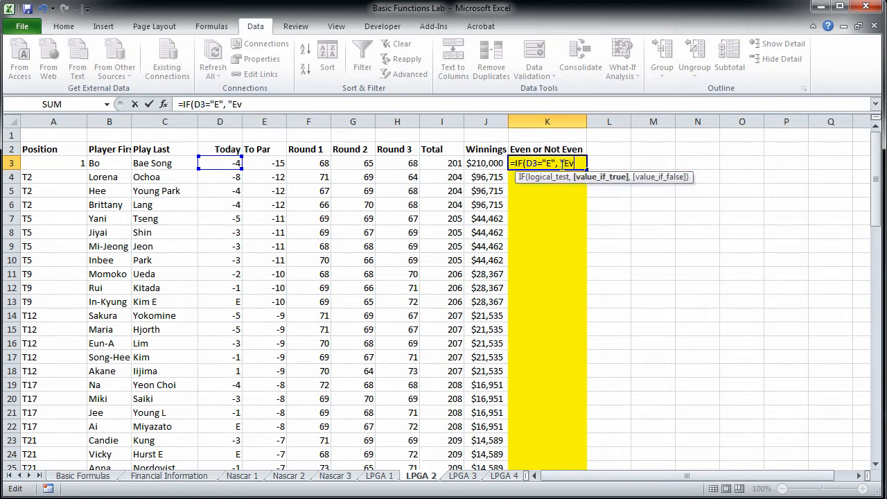
text(en",)
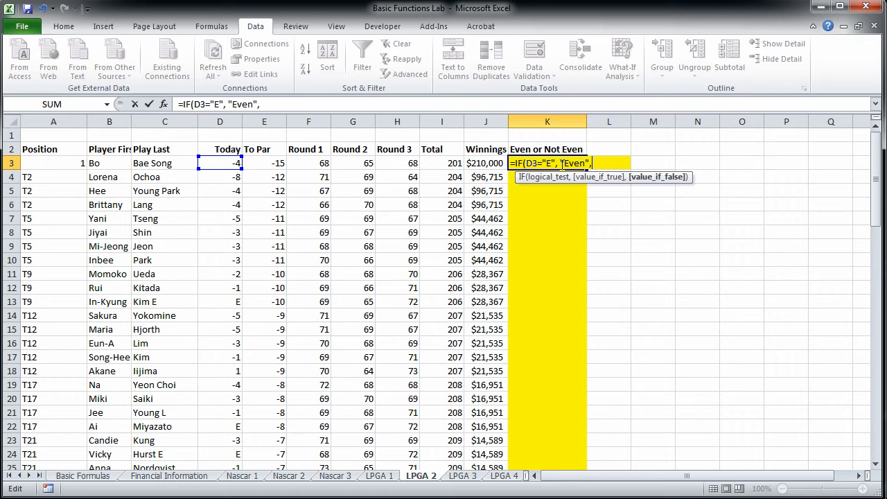
text( "Not Even)
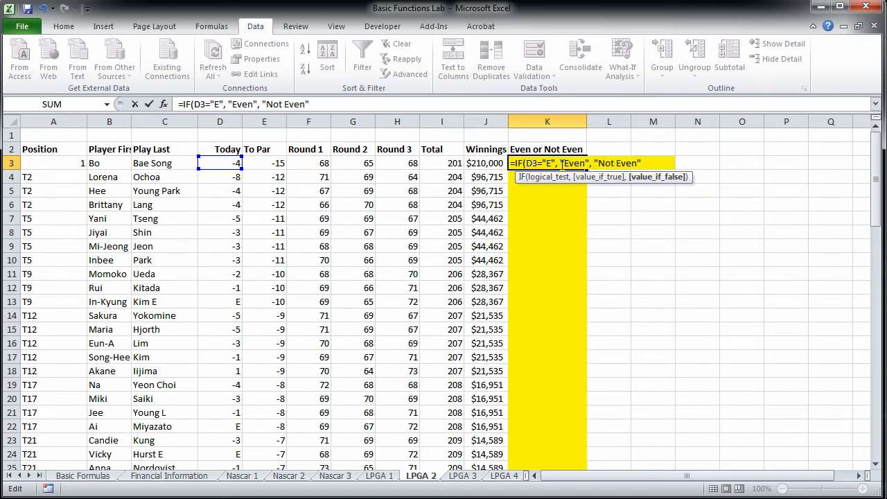
text("))
key(Return)
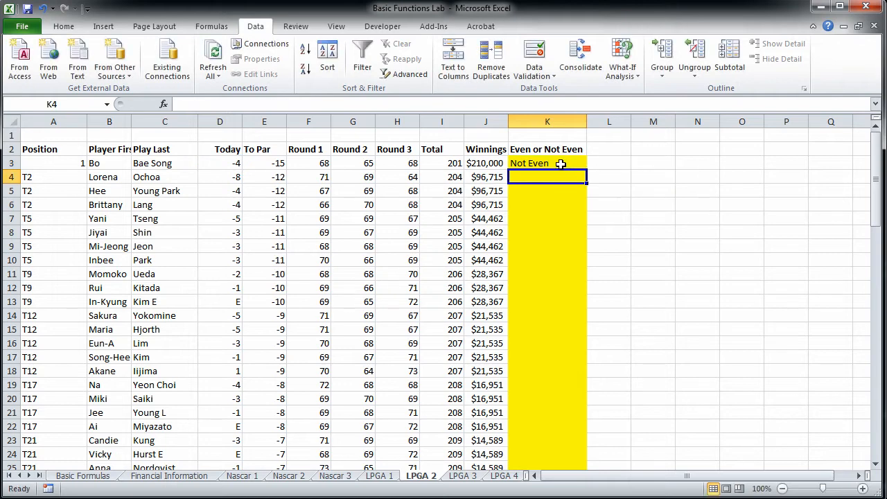
Step: Compare the K3 formula with the row 82 instruction, fill it down to K80, and check the results
click(560, 164)
scroll(626, 205, down, 11)
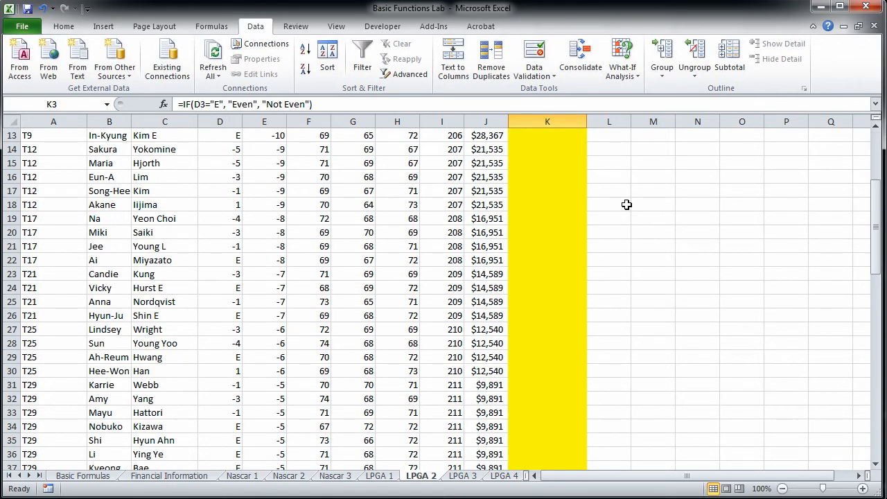
scroll(626, 205, down, 13)
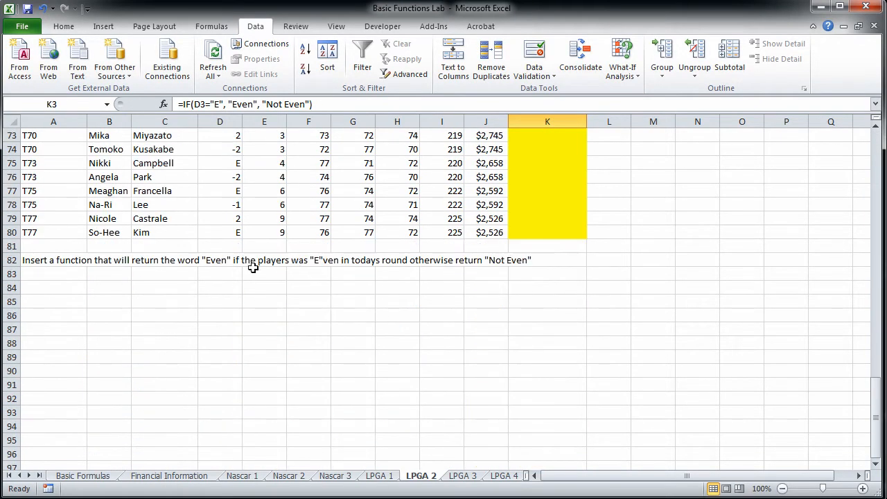
scroll(743, 245, up, 20)
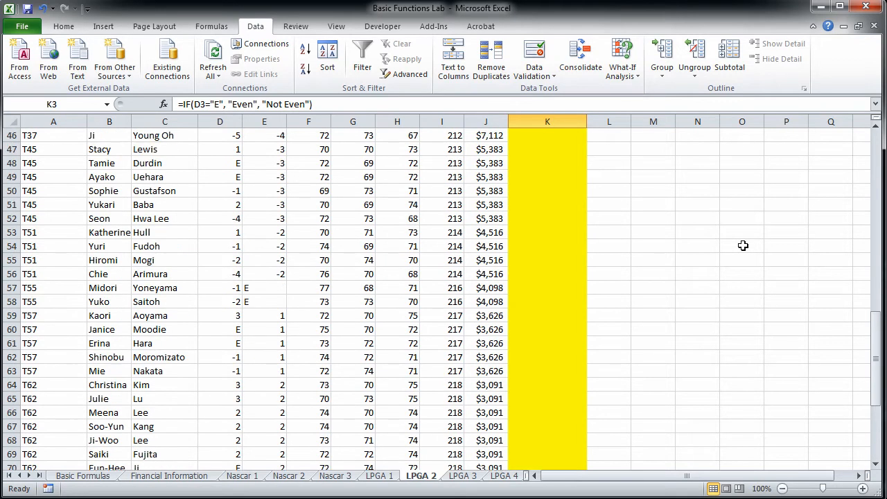
scroll(742, 246, up, 4)
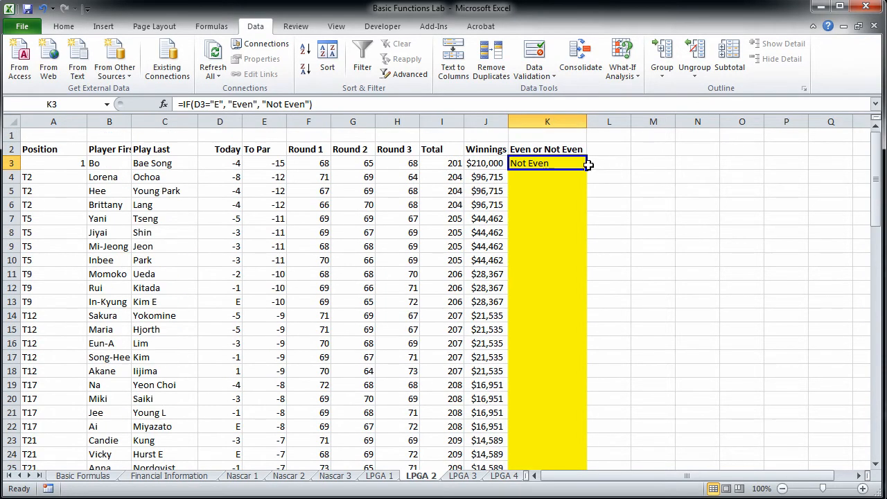
drag(588, 170, 578, 444)
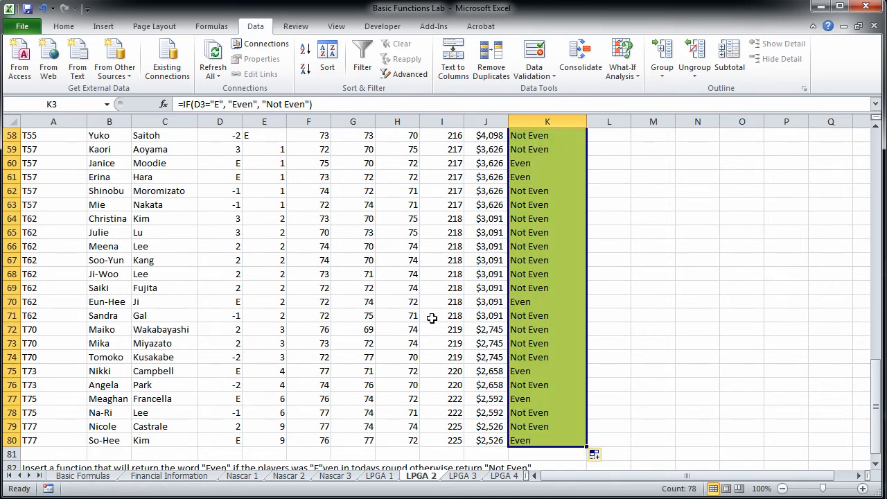
scroll(432, 318, up, 5)
scroll(432, 318, up, 12)
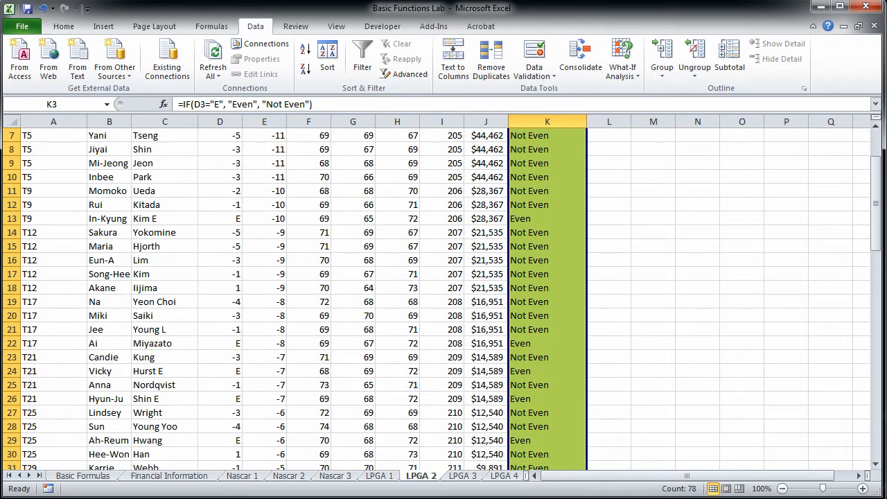
drag(876, 201, 848, 457)
Step: Open the LPGA 3 sheet and read the row 83 instruction, looking over the Round 1 scores it refers to
click(462, 477)
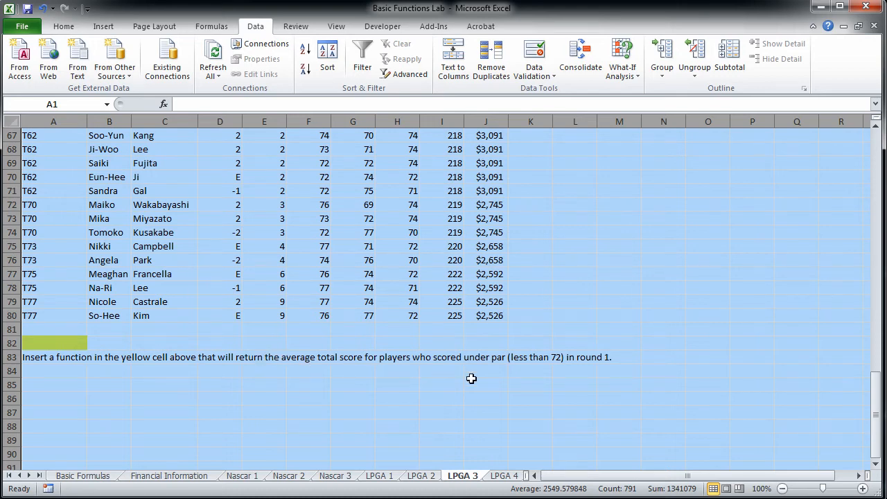
scroll(709, 289, up, 20)
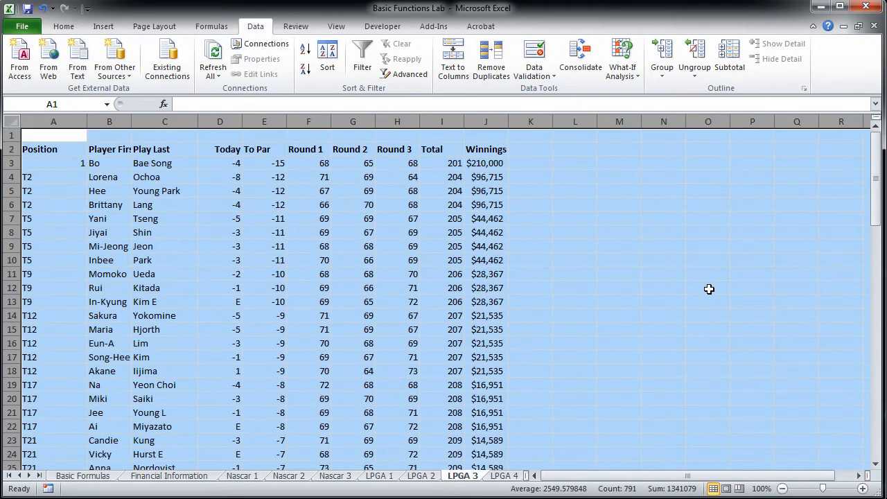
scroll(310, 152, down, 2)
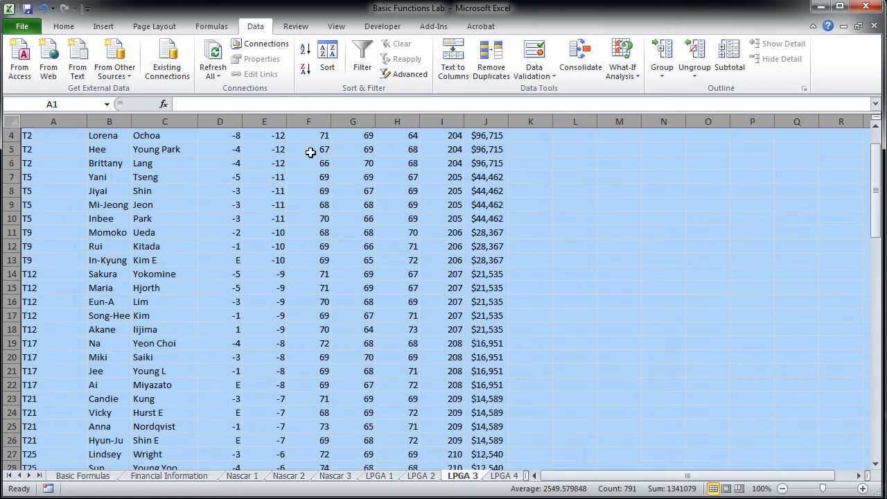
scroll(310, 187, down, 12)
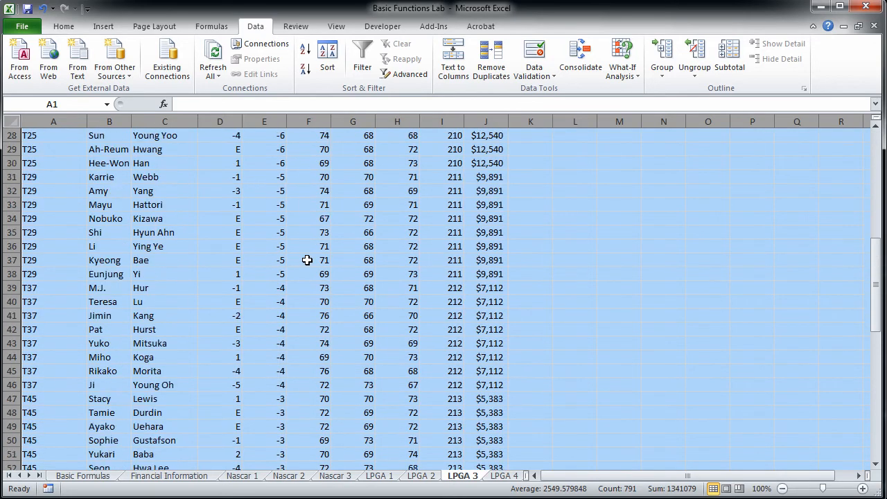
scroll(307, 260, down, 1)
scroll(307, 259, up, 3)
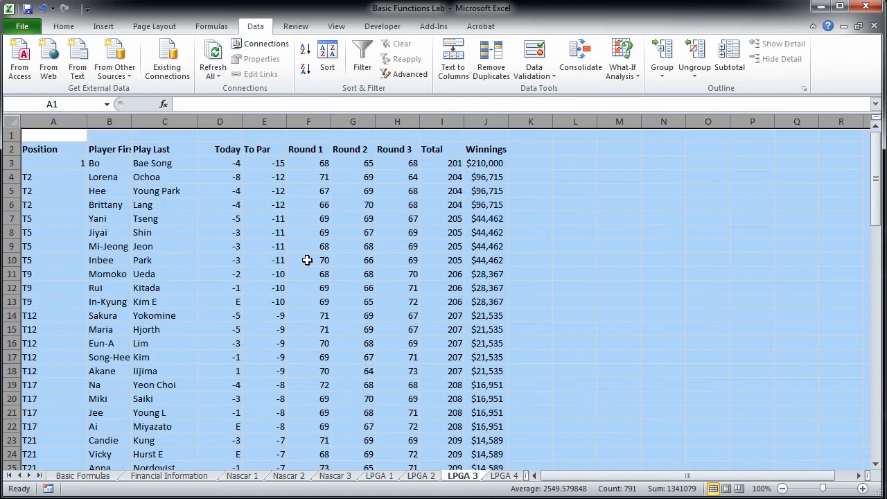
scroll(675, 288, down, 20)
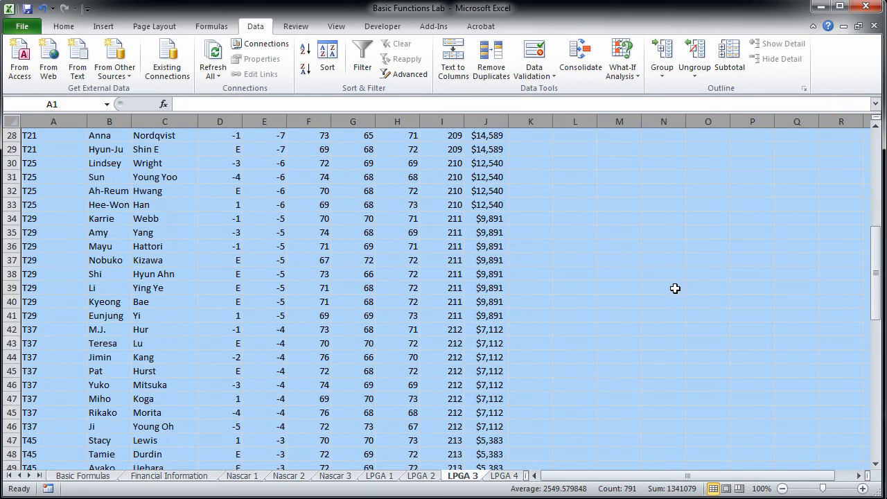
scroll(675, 288, down, 4)
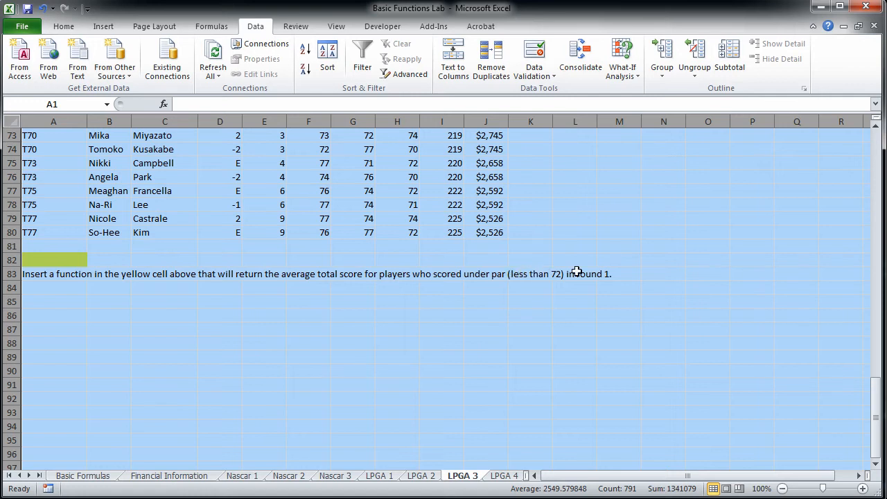
click(59, 258)
text(=)
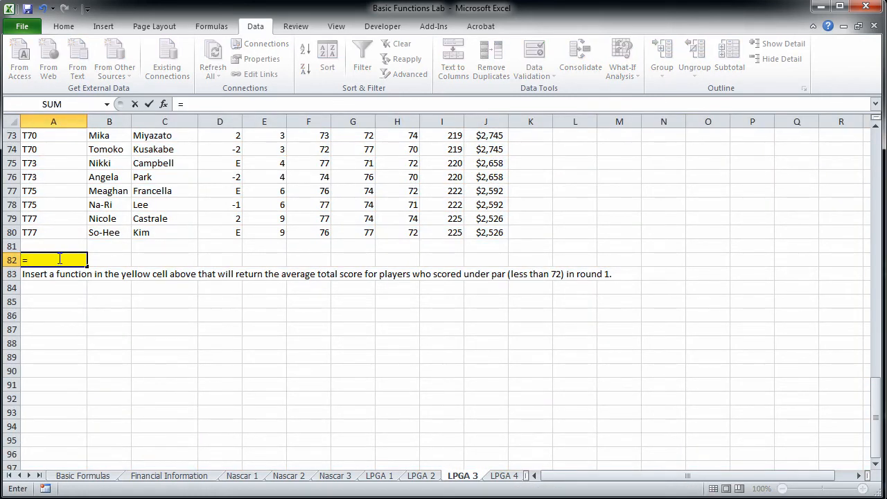
text(Average)
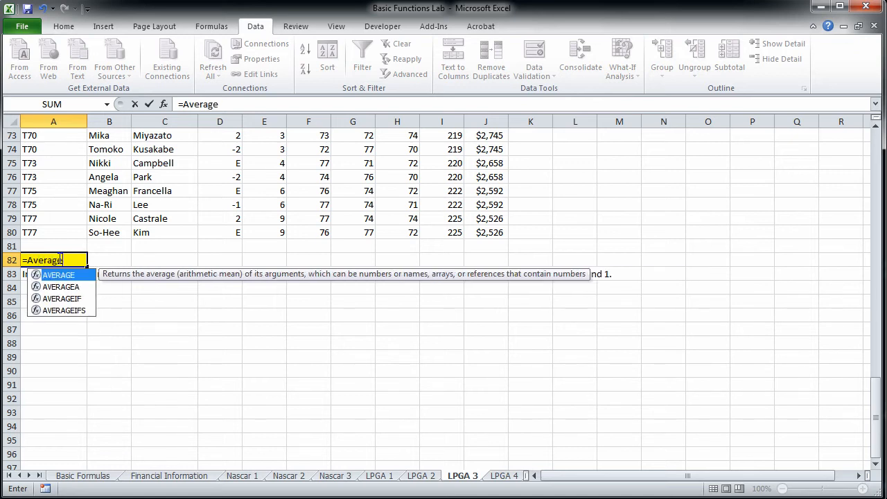
text(IF)
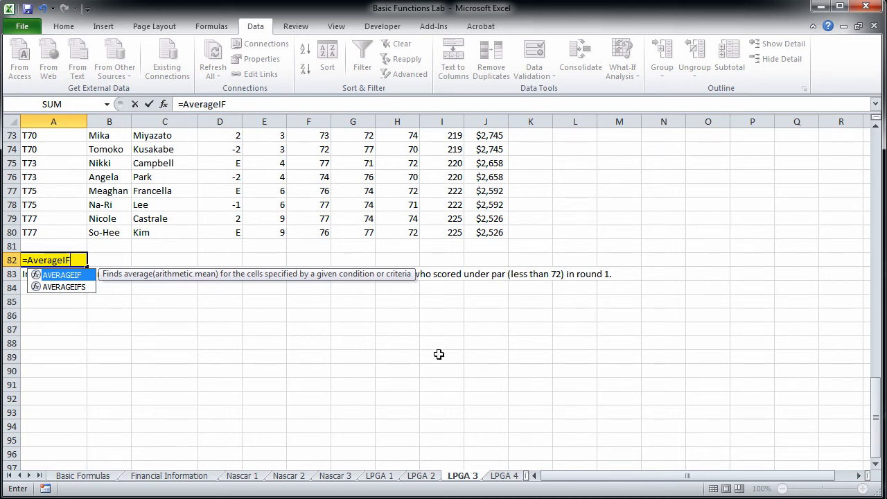
text(()
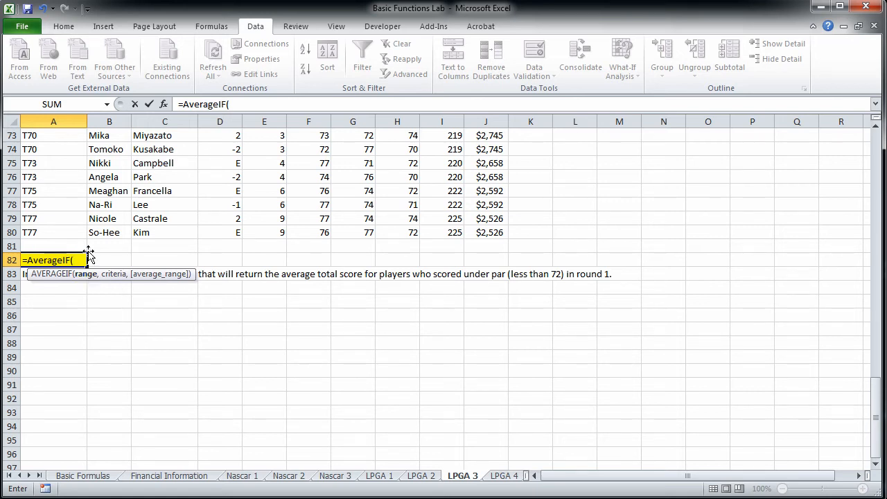
click(97, 327)
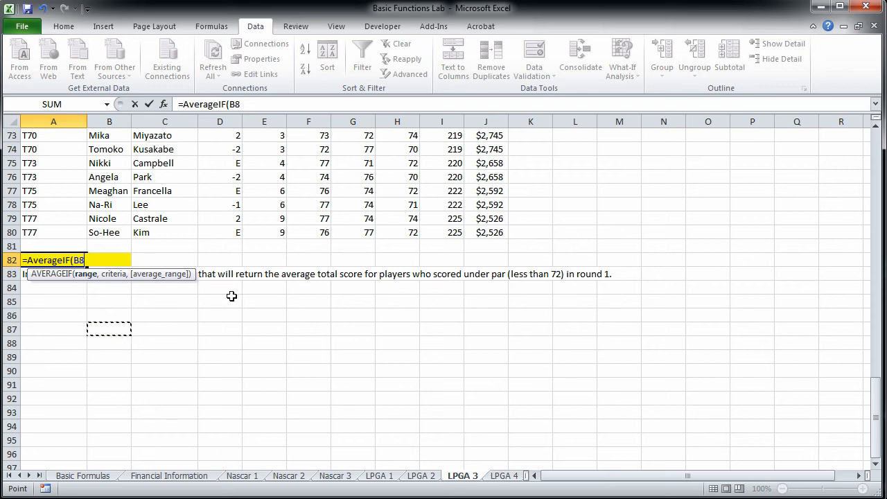
key(BackSpace)
key(BackSpace)
key(BackSpace)
key(Escape)
click(118, 325)
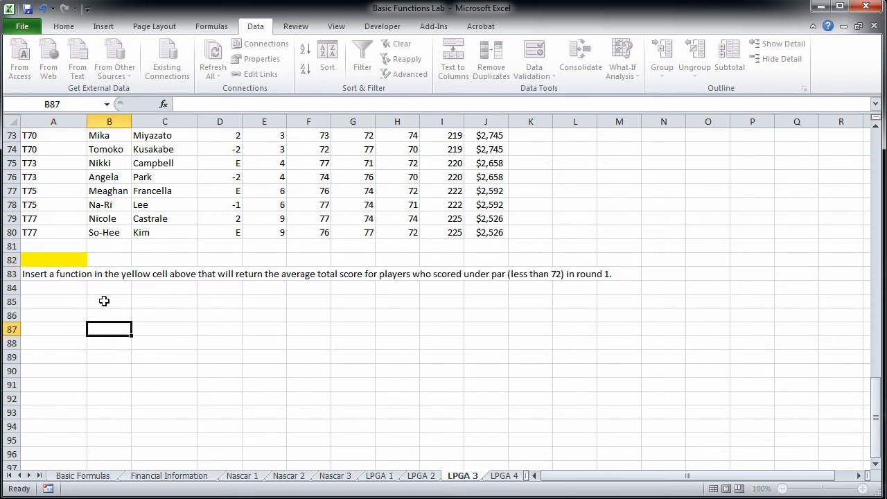
Step: Search for the AVERAGEIF function and insert it in the yellow cell A82 of the LPGA 3 sheet
click(66, 264)
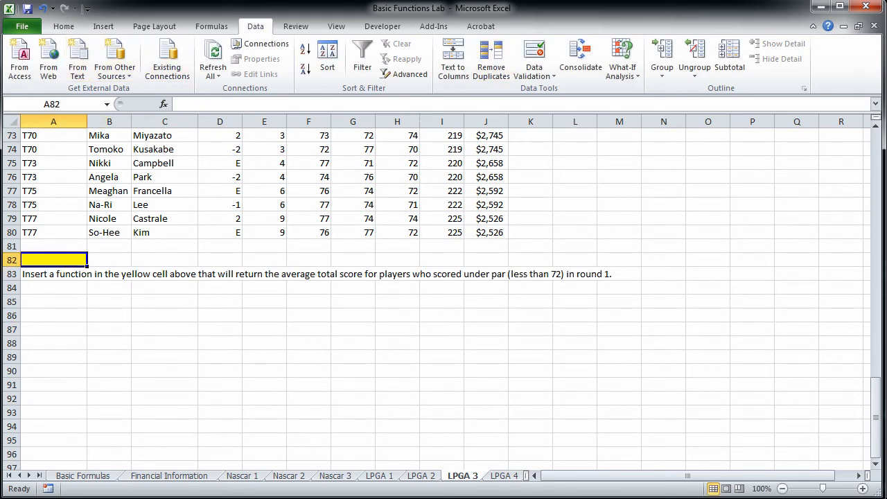
click(70, 28)
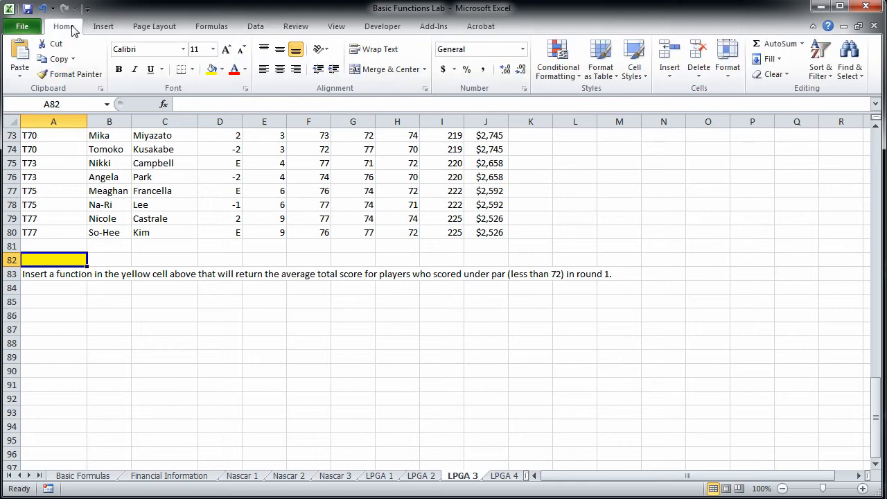
click(802, 43)
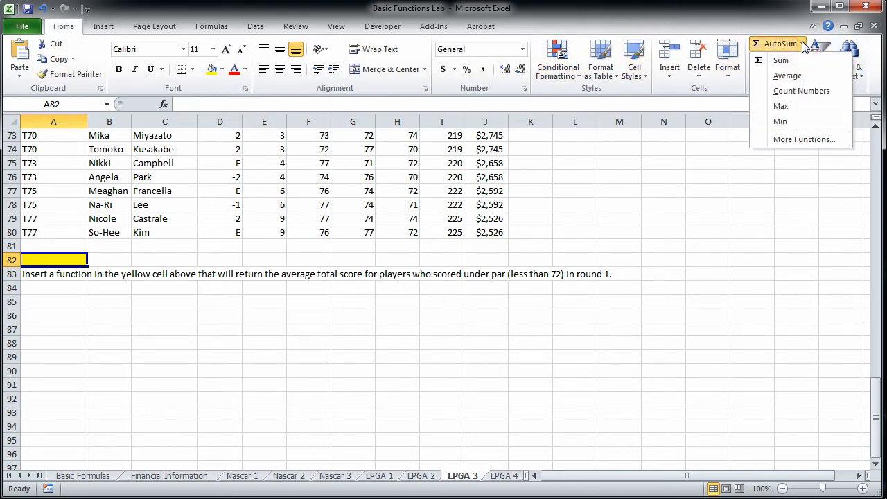
click(791, 140)
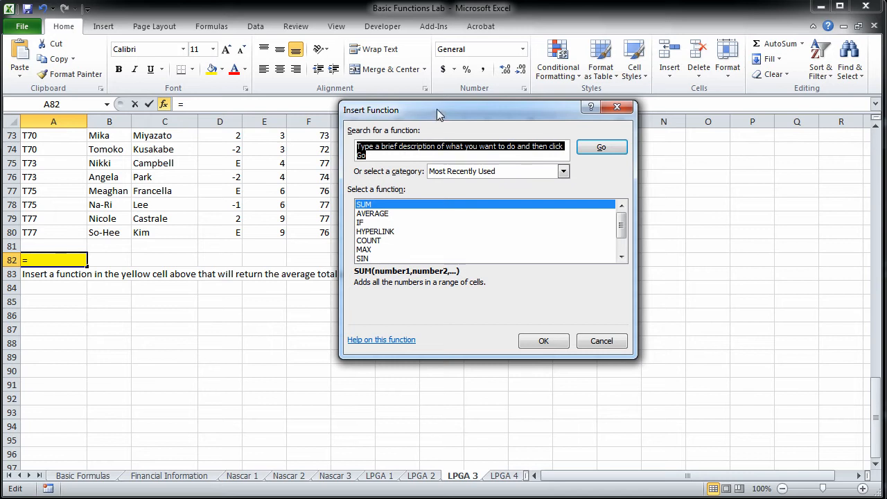
drag(438, 115, 456, 151)
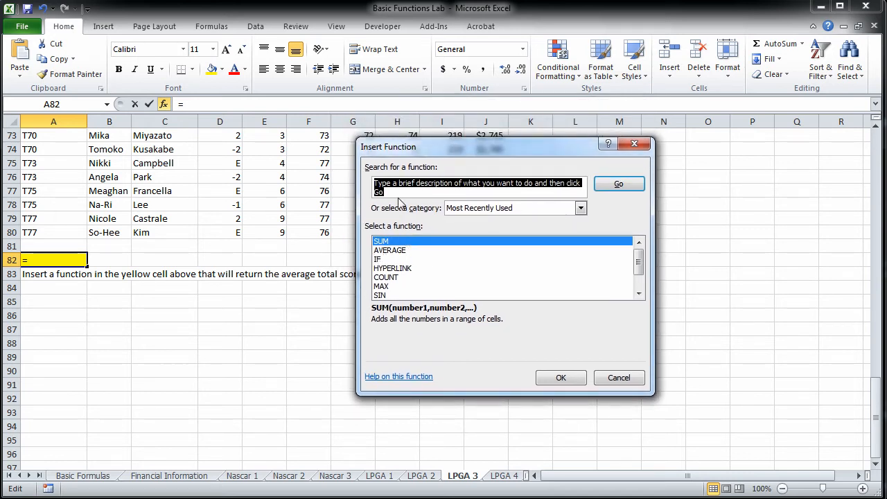
text(Av)
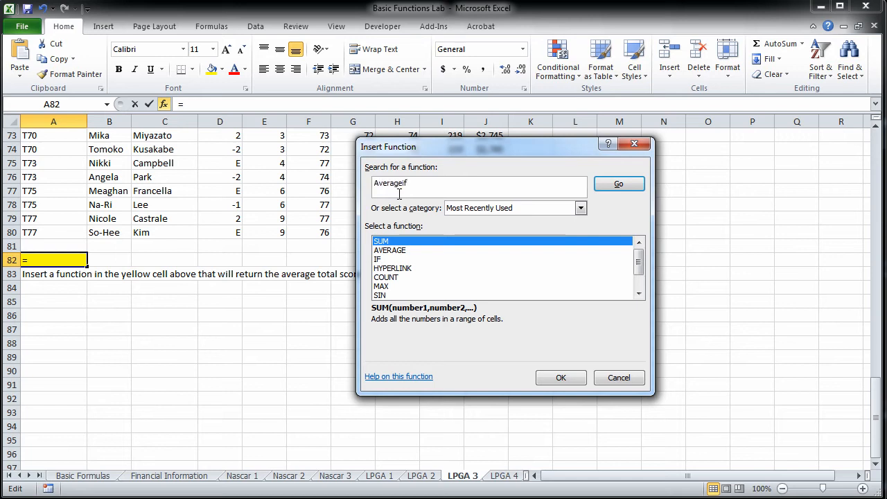
text(erageif)
key(Return)
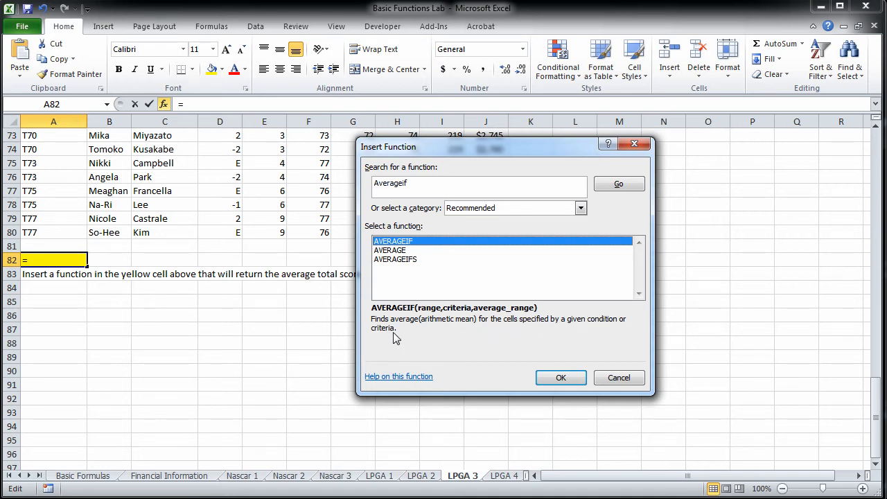
click(562, 377)
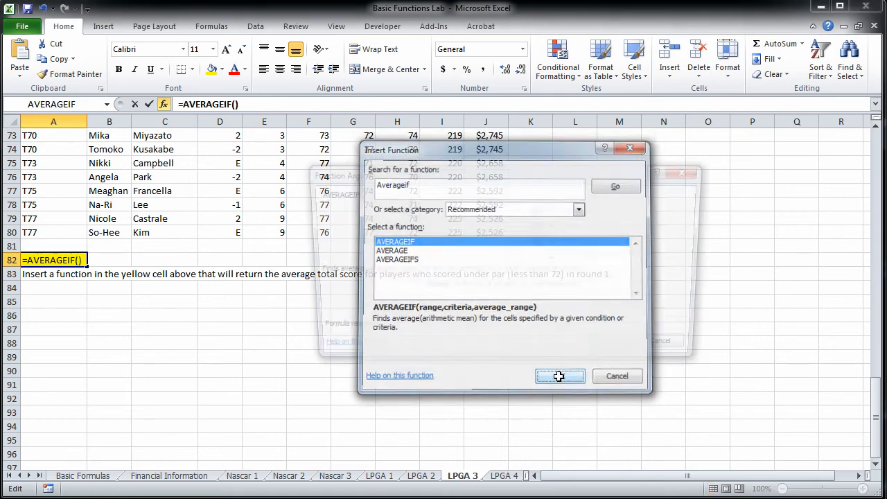
Step: Set the AVERAGEIF range to the Round 1 scores F3:F80 and the criteria to "<72"
drag(488, 177, 502, 204)
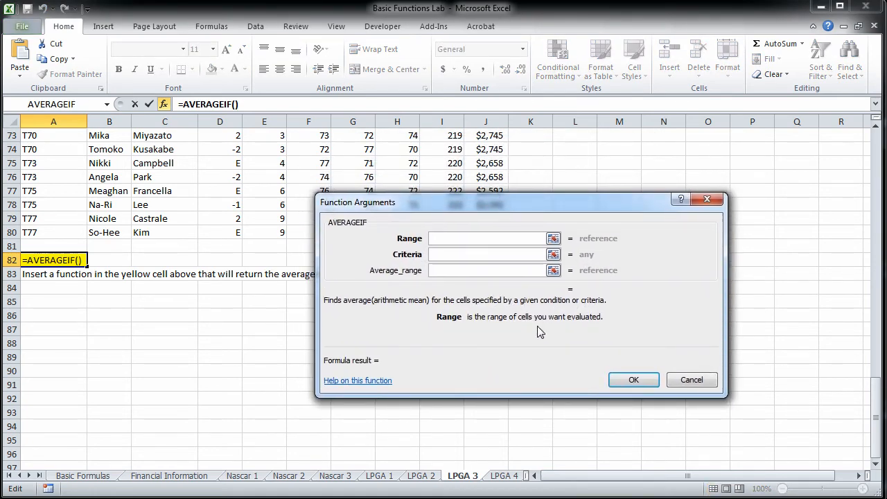
drag(523, 200, 493, 277)
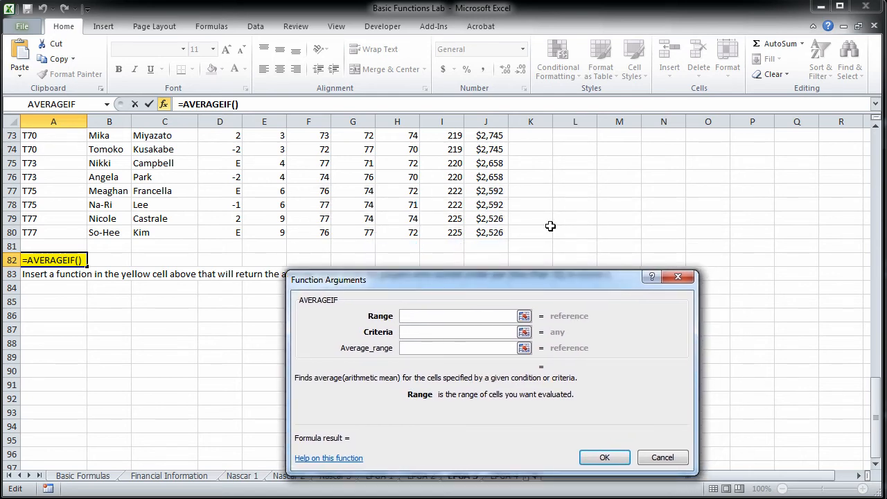
scroll(571, 210, up, 7)
scroll(572, 210, up, 17)
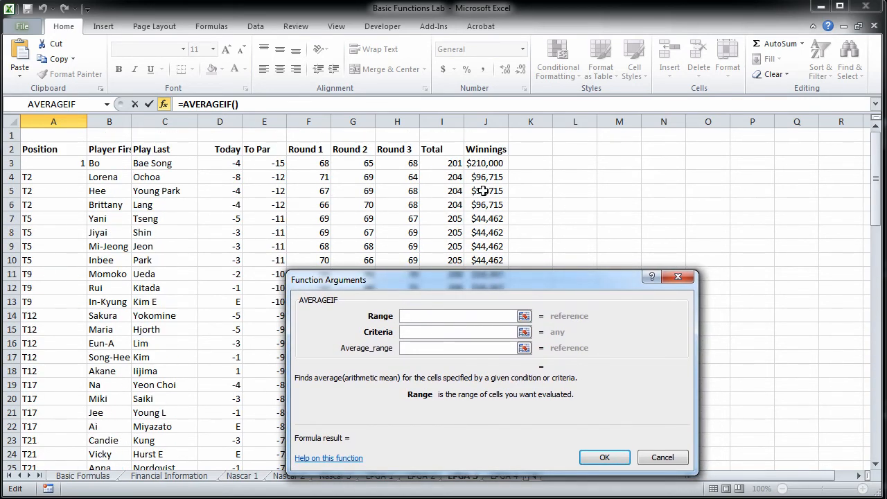
drag(306, 160, 326, 454)
drag(302, 497, 309, 451)
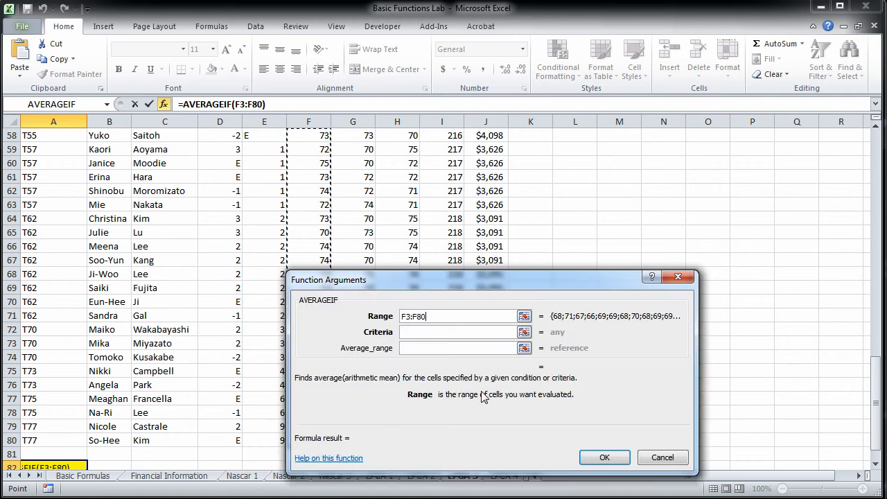
click(446, 331)
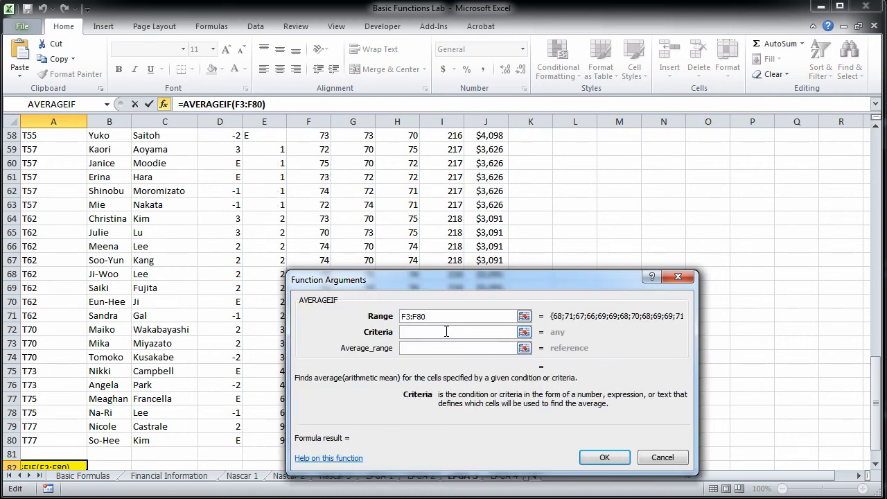
text(<72)
Step: Set the average range to the Total scores I3:I79 and complete the AVERAGEIF formula in A82
click(430, 348)
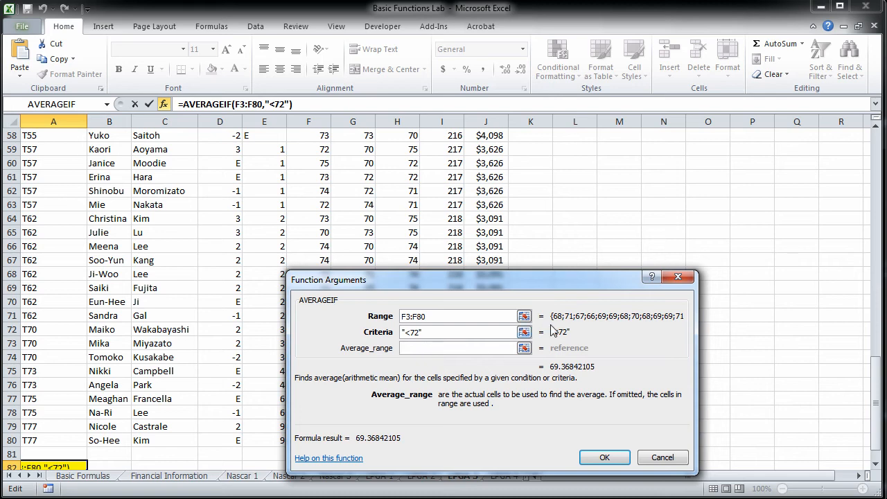
scroll(711, 232, up, 19)
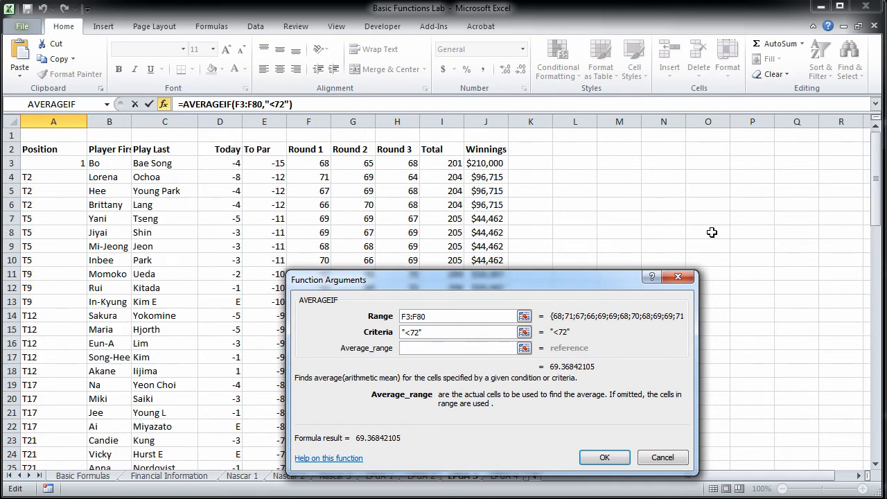
scroll(778, 248, down, 19)
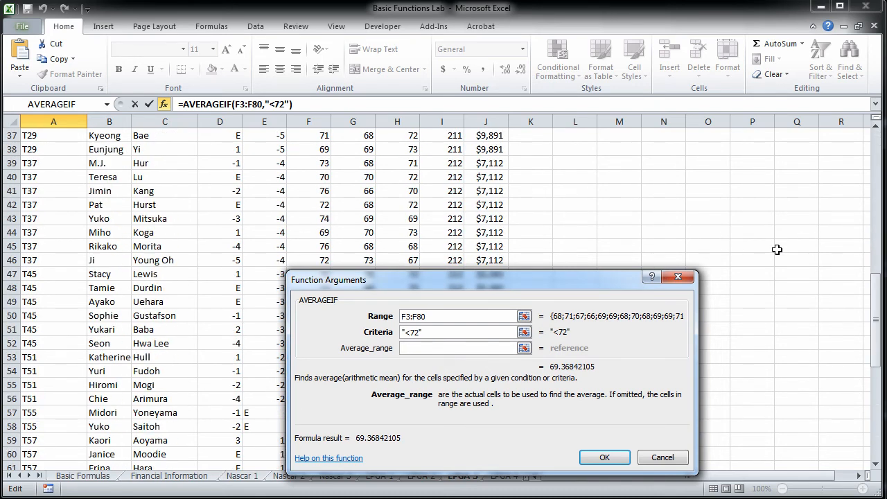
scroll(777, 250, down, 6)
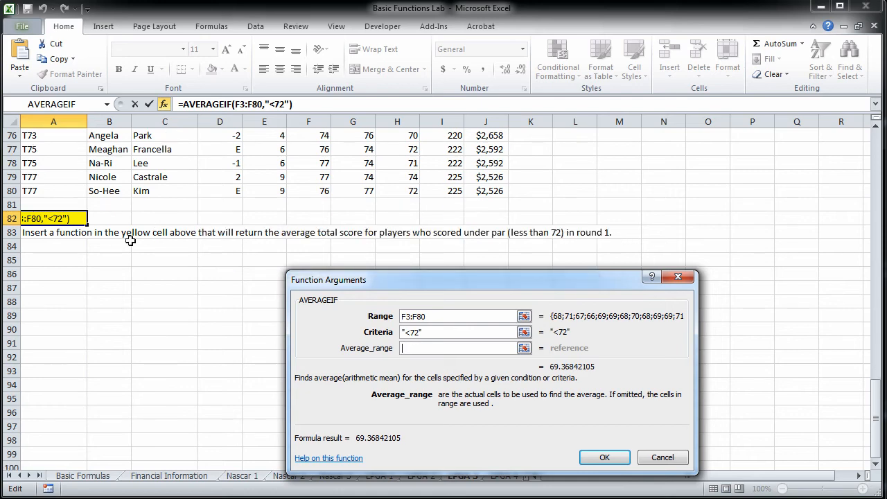
scroll(666, 245, up, 20)
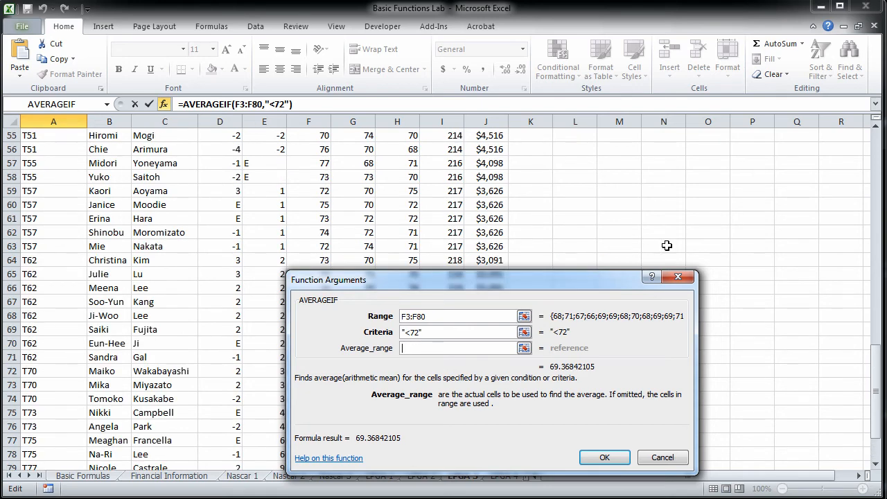
scroll(667, 245, up, 5)
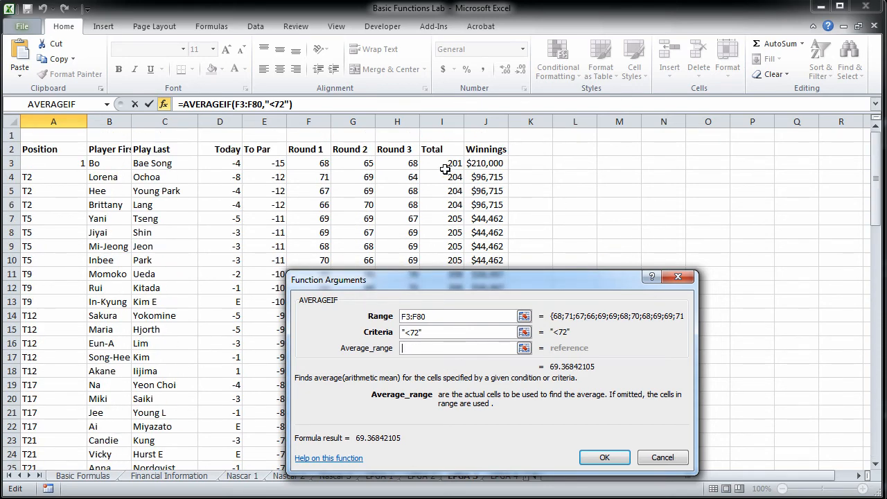
drag(444, 164, 438, 438)
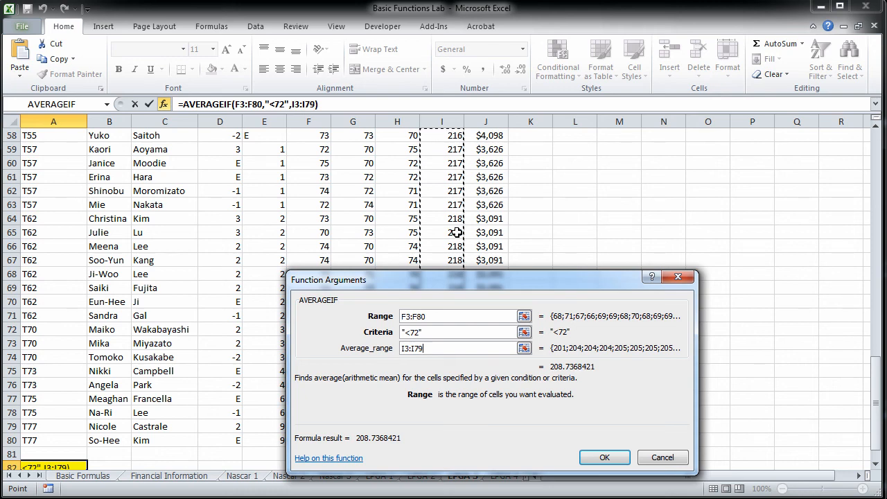
click(604, 458)
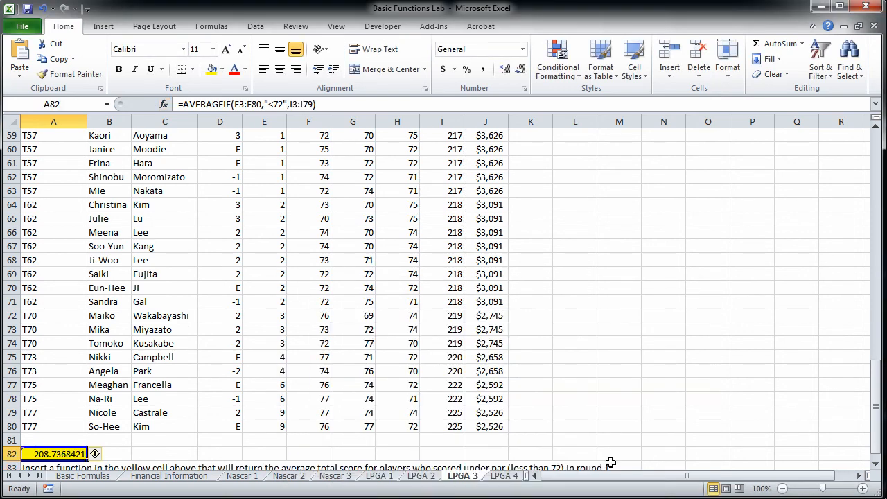
Step: Reduce the average in A82 to two decimal places
scroll(631, 363, down, 2)
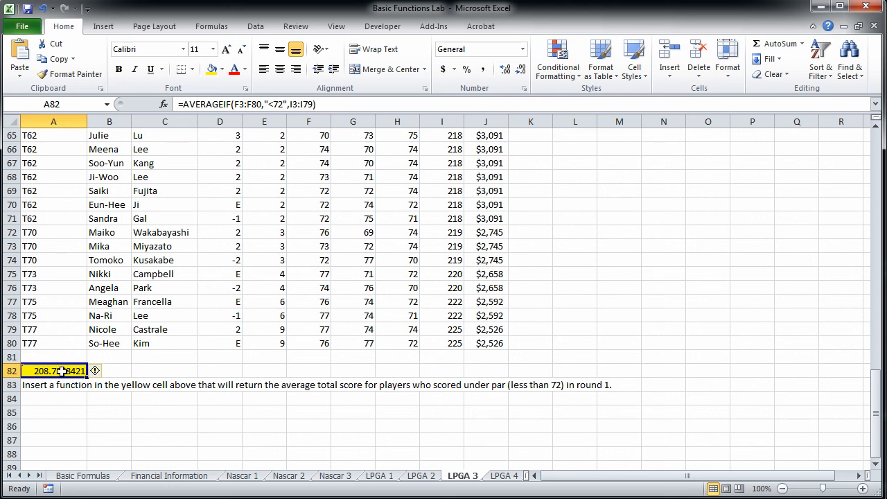
click(502, 77)
click(521, 70)
click(521, 70)
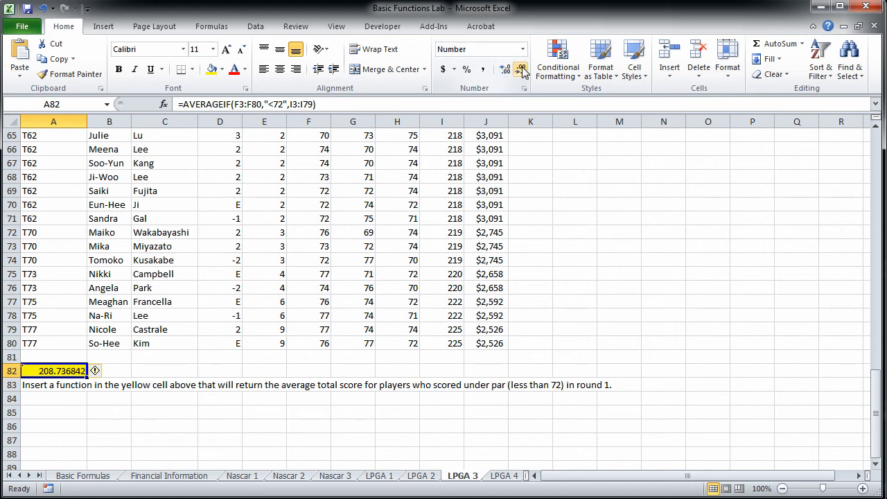
click(521, 70)
click(521, 70)
click(521, 70)
click(521, 70)
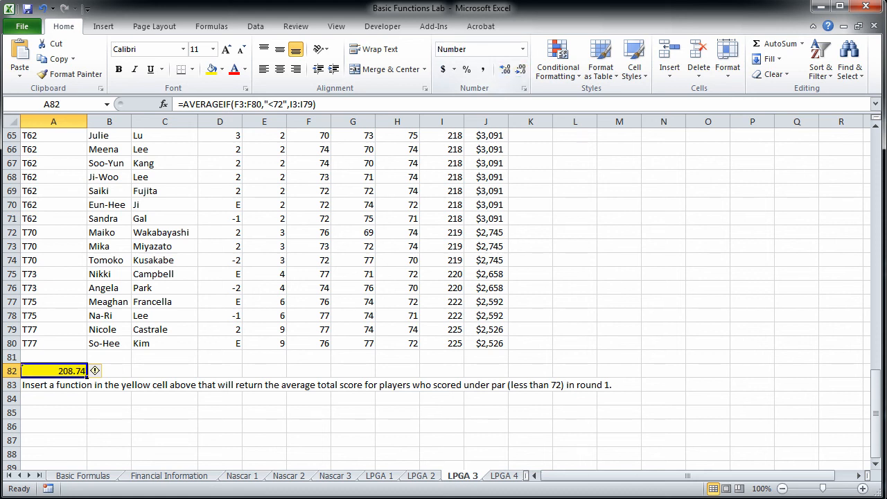